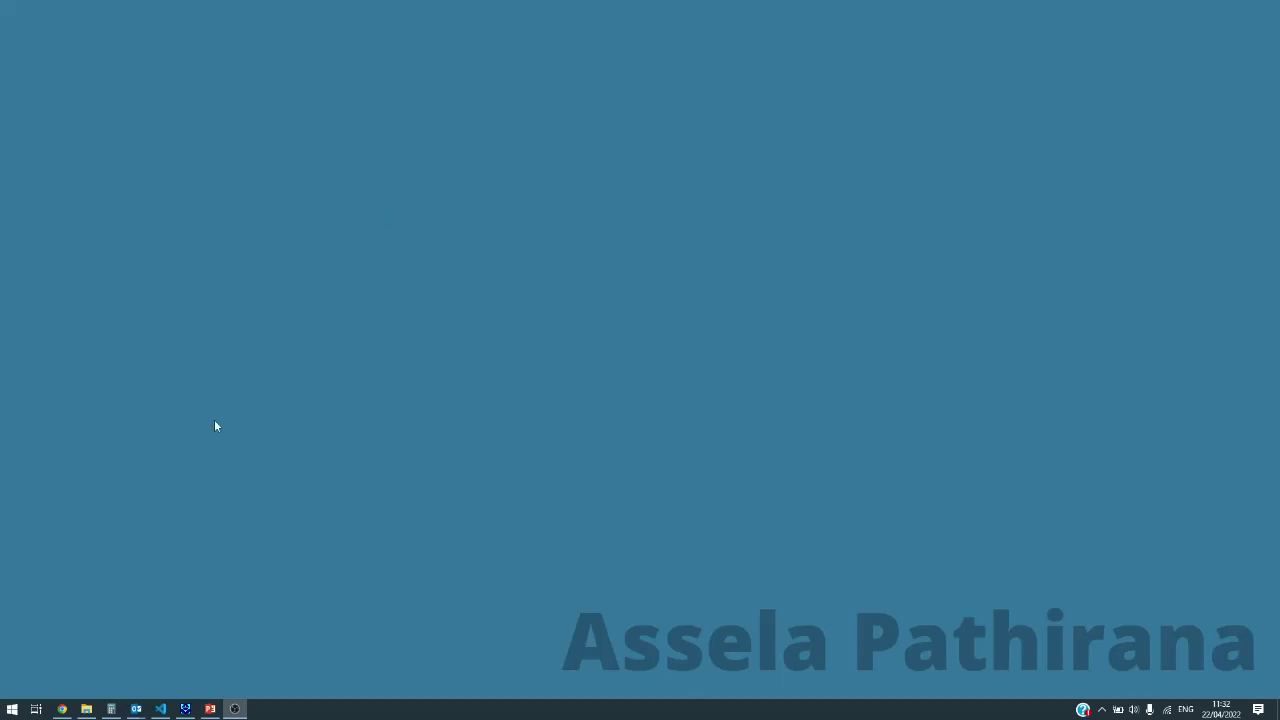
Step: Launch SWMM 5.2 and show the File > Reopen list of recent projects
left_click(186, 709)
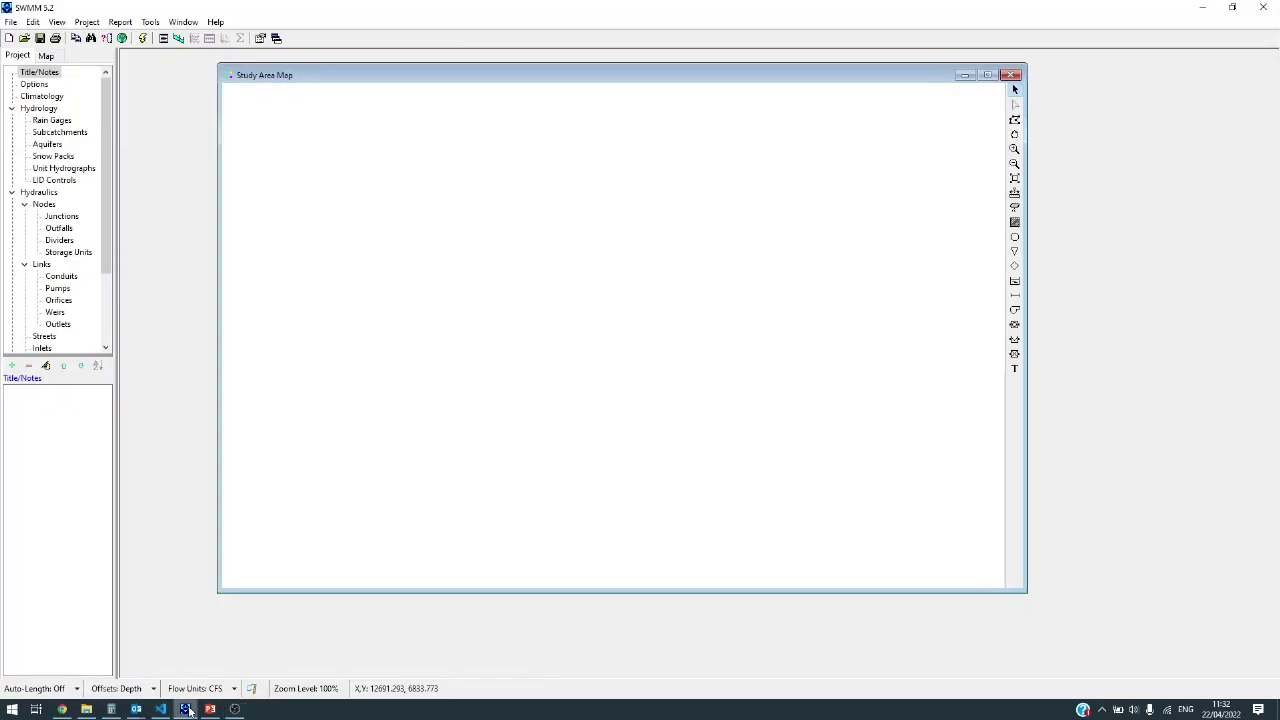
left_click(210, 709)
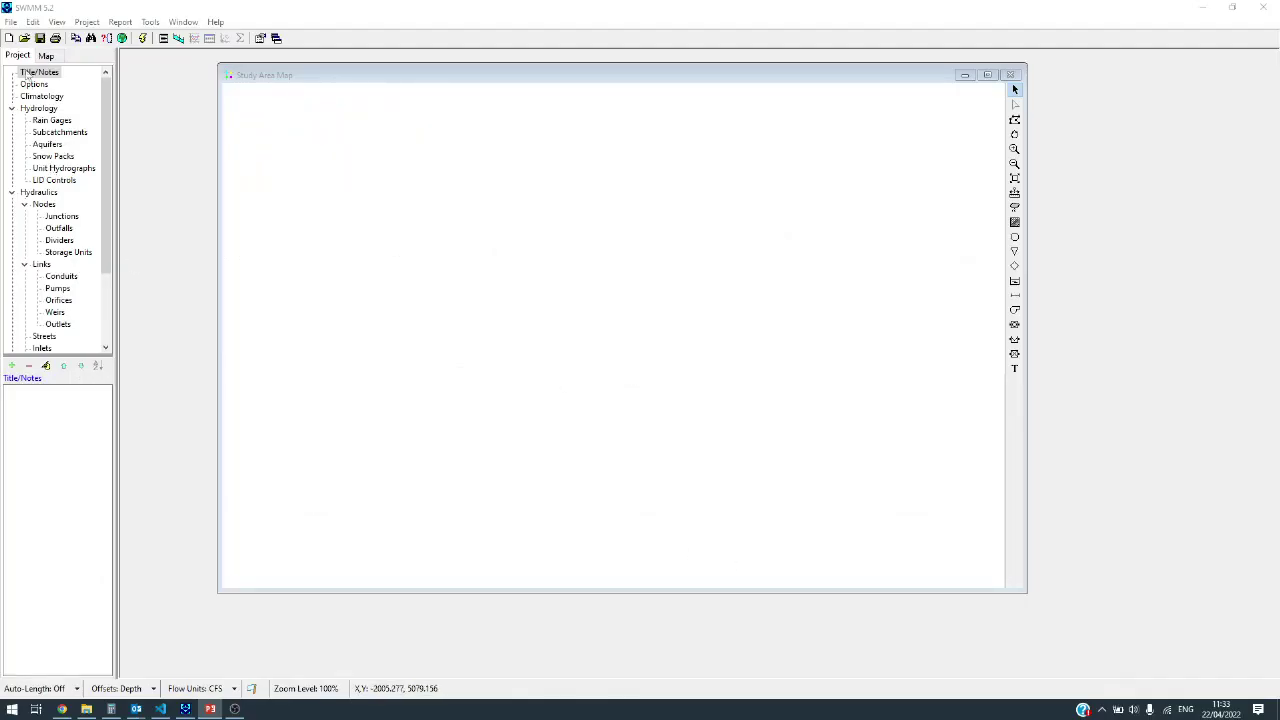
left_click(10, 22)
mouse_move(40, 68)
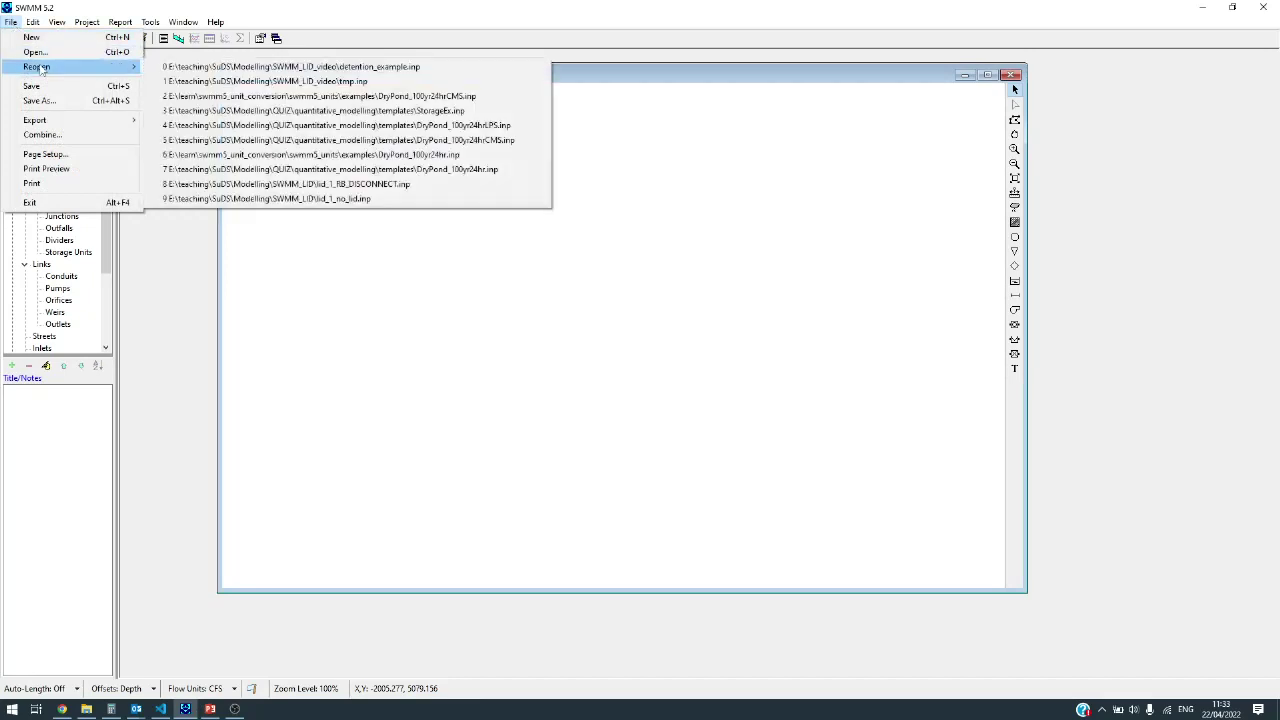
Step: Reopen detention_example.inp and check SitePlan_Pond's Area and % Imperv values
left_click(216, 67)
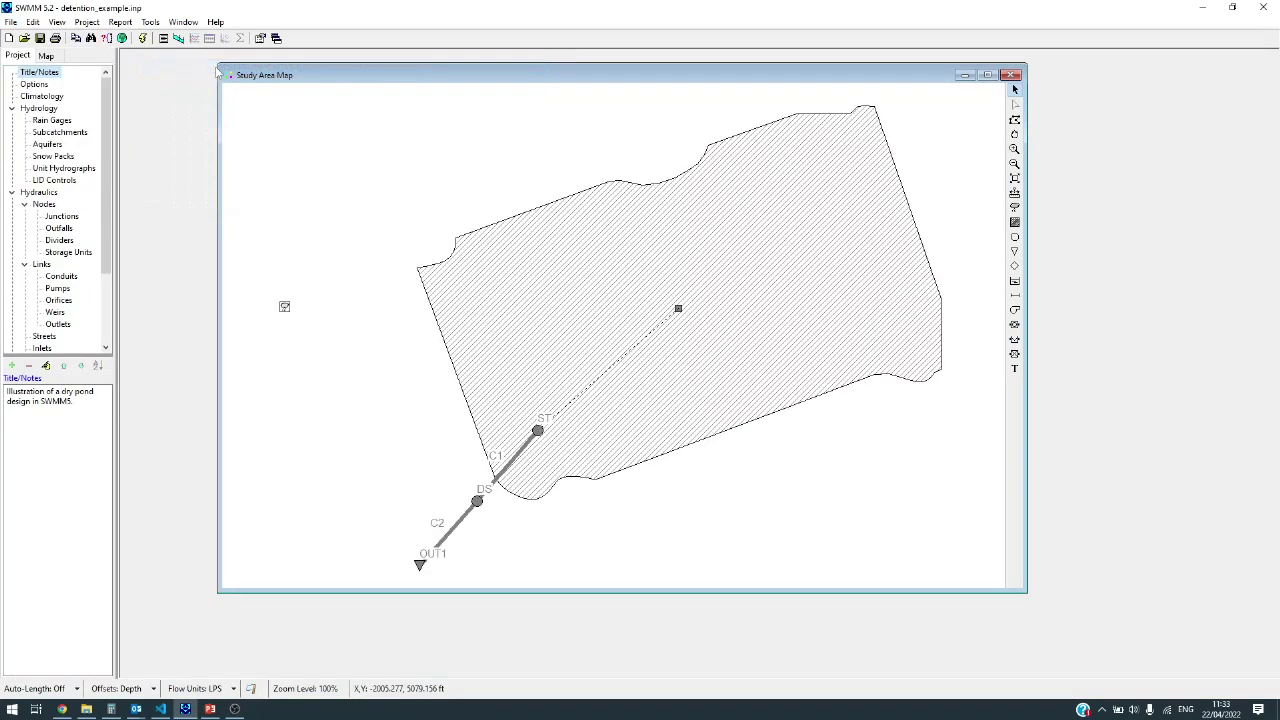
double_click(678, 308)
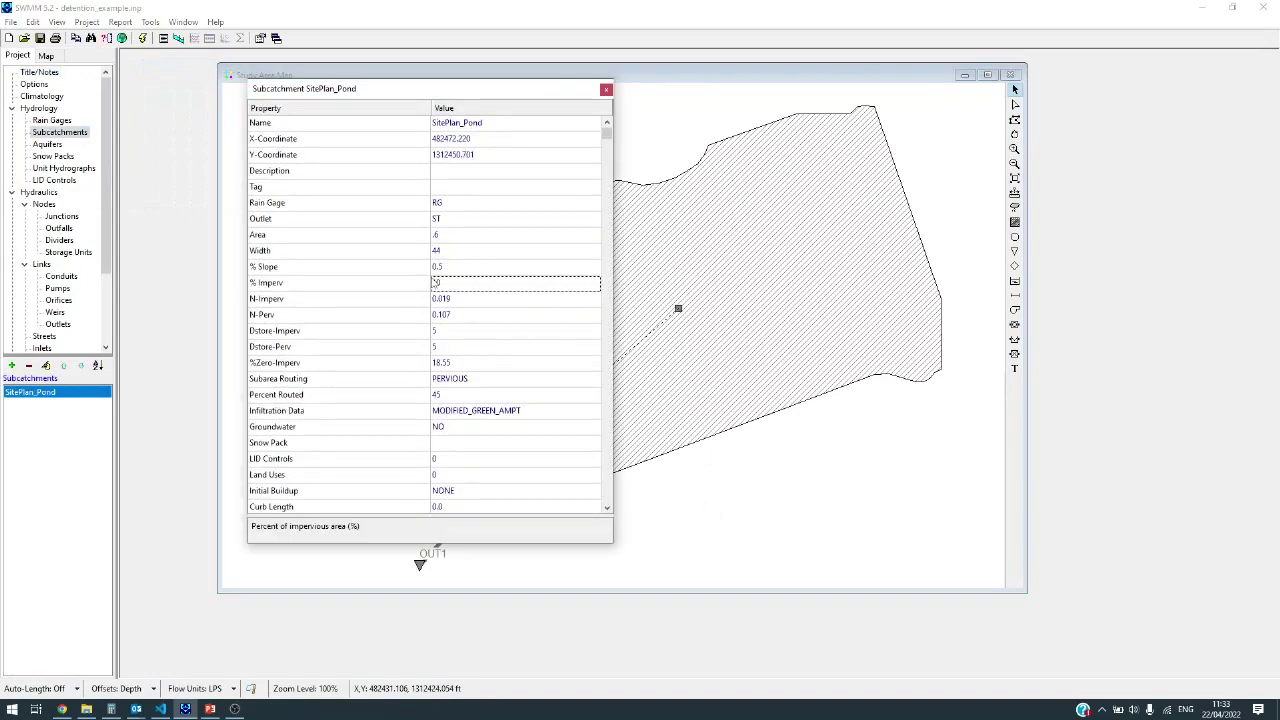
left_click(457, 234)
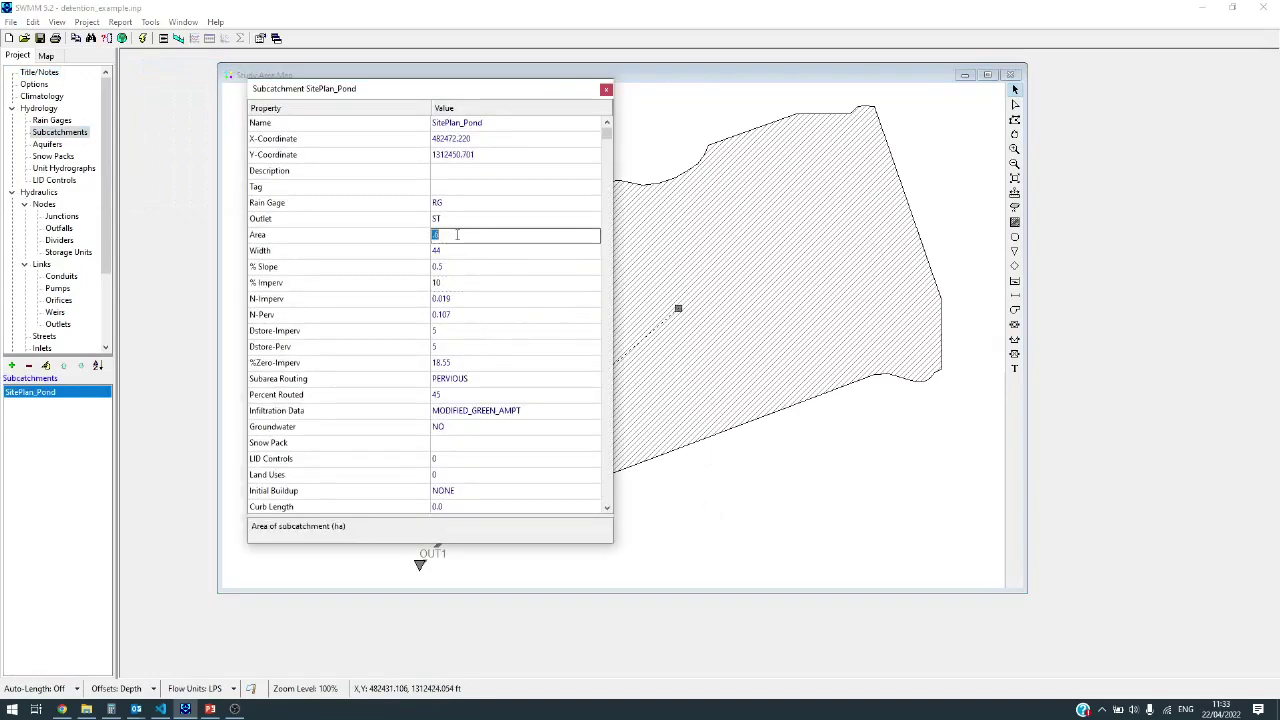
left_click(467, 283)
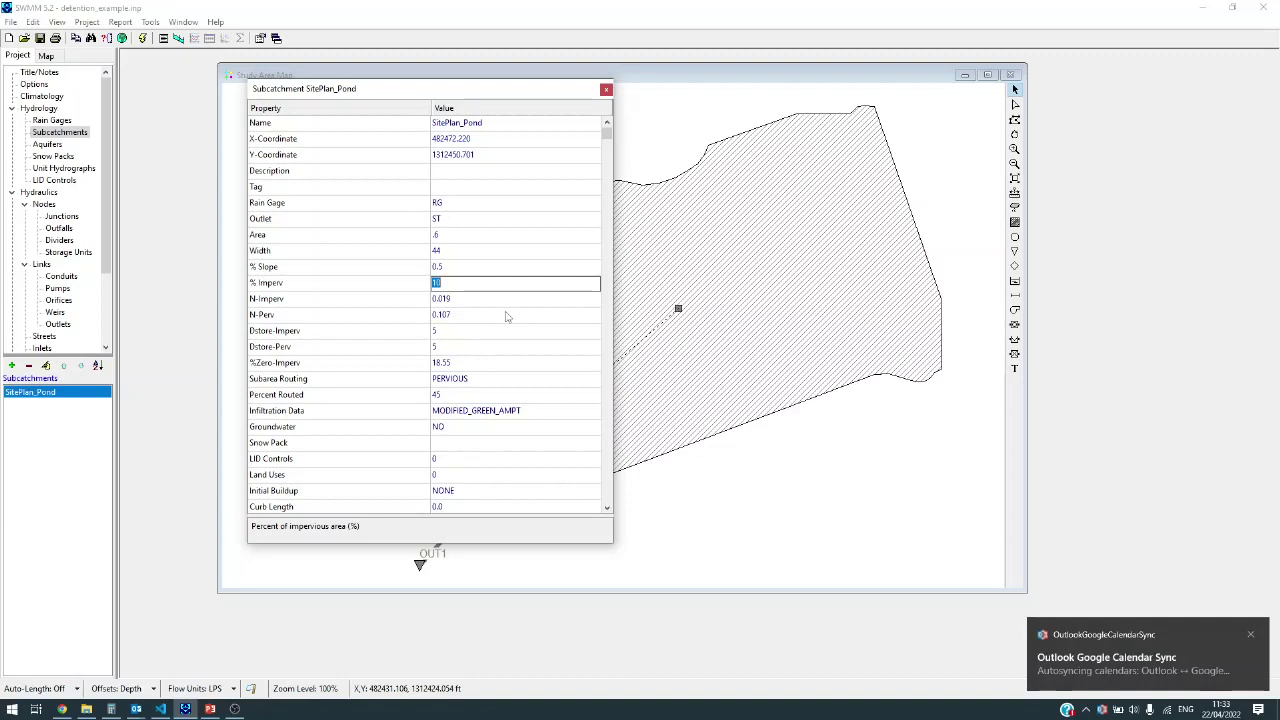
left_click(605, 89)
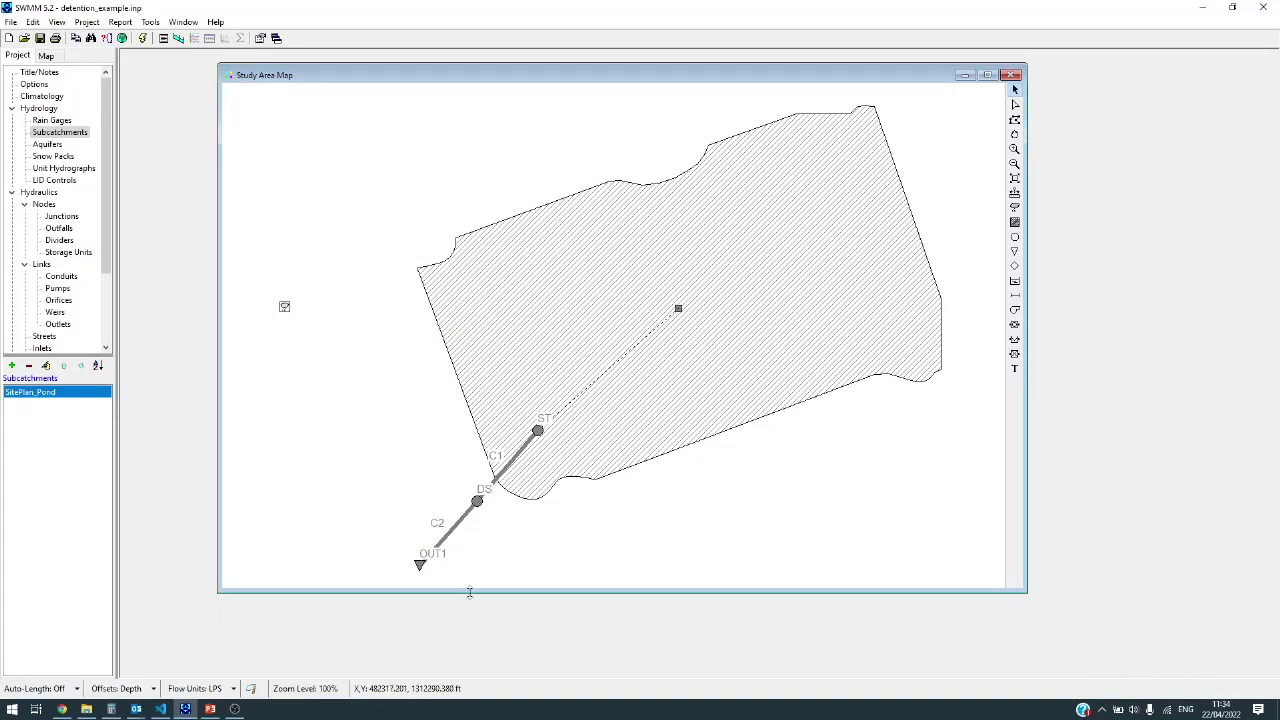
Step: Change rain gage RG's Series Name from STORM_100YR_1HR to STORM_10YR_1HR
left_click(452, 536)
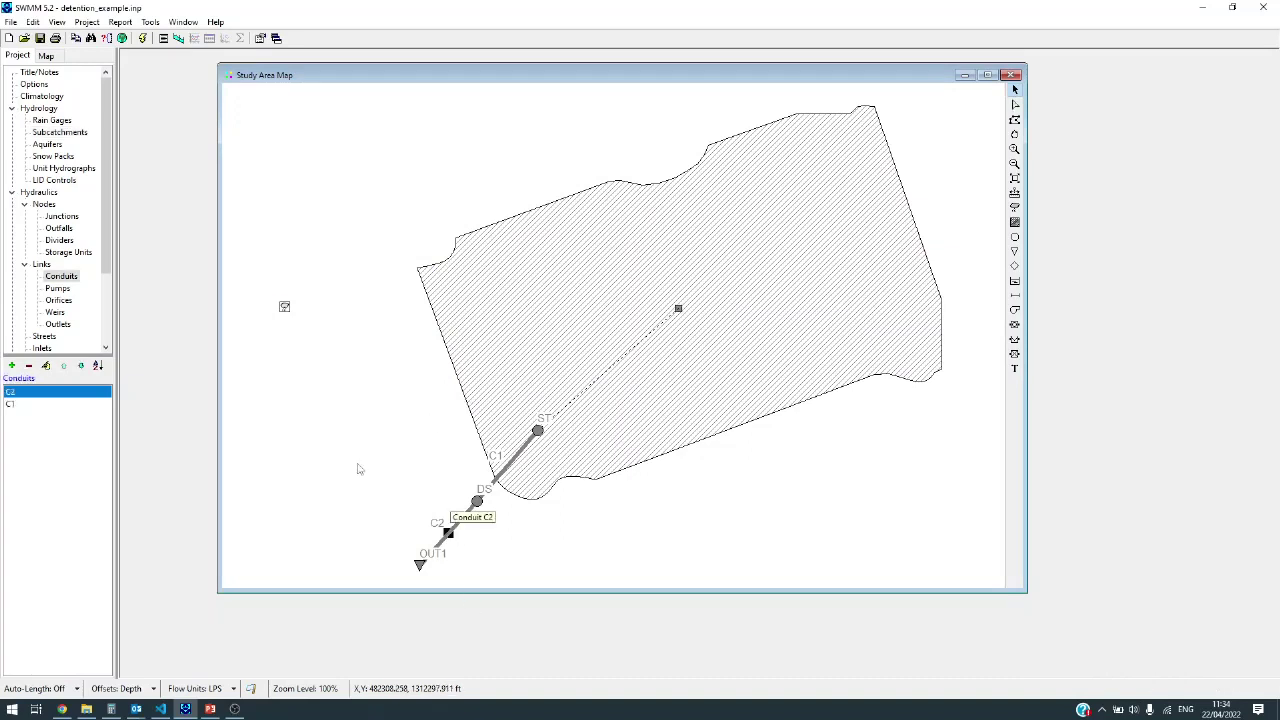
double_click(284, 308)
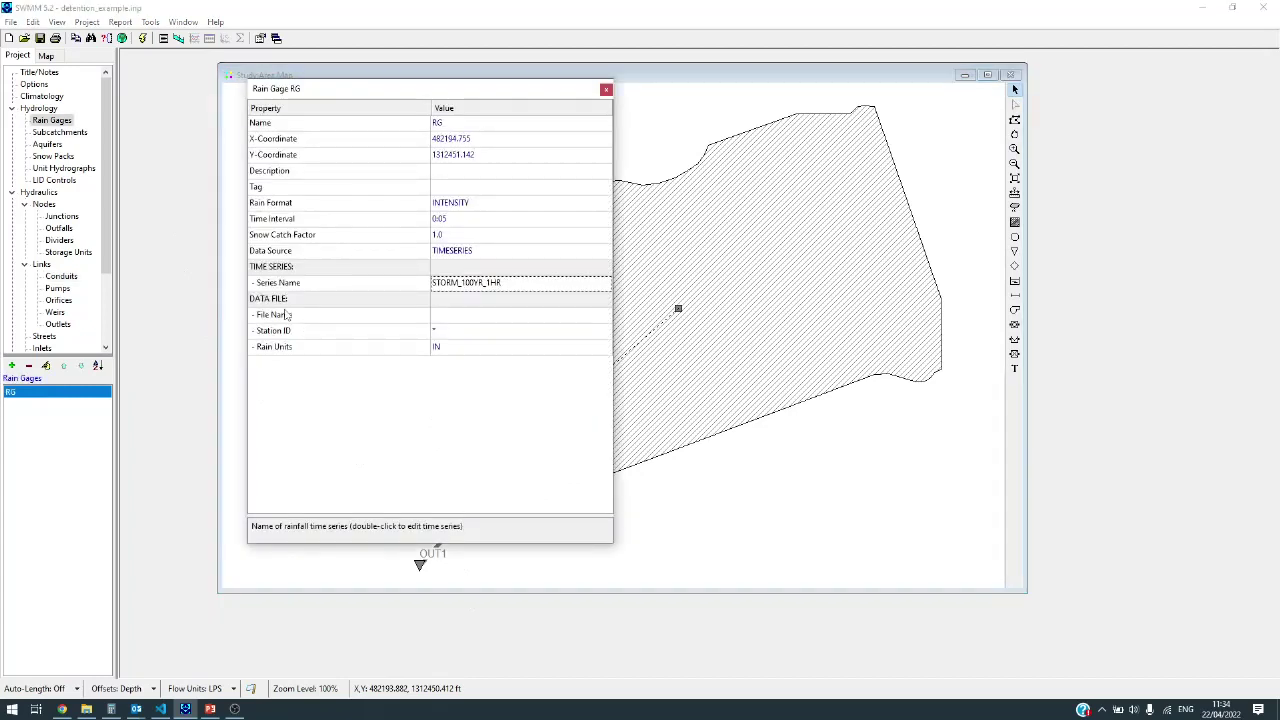
left_click_drag(103, 259, 106, 328)
left_click(36, 313)
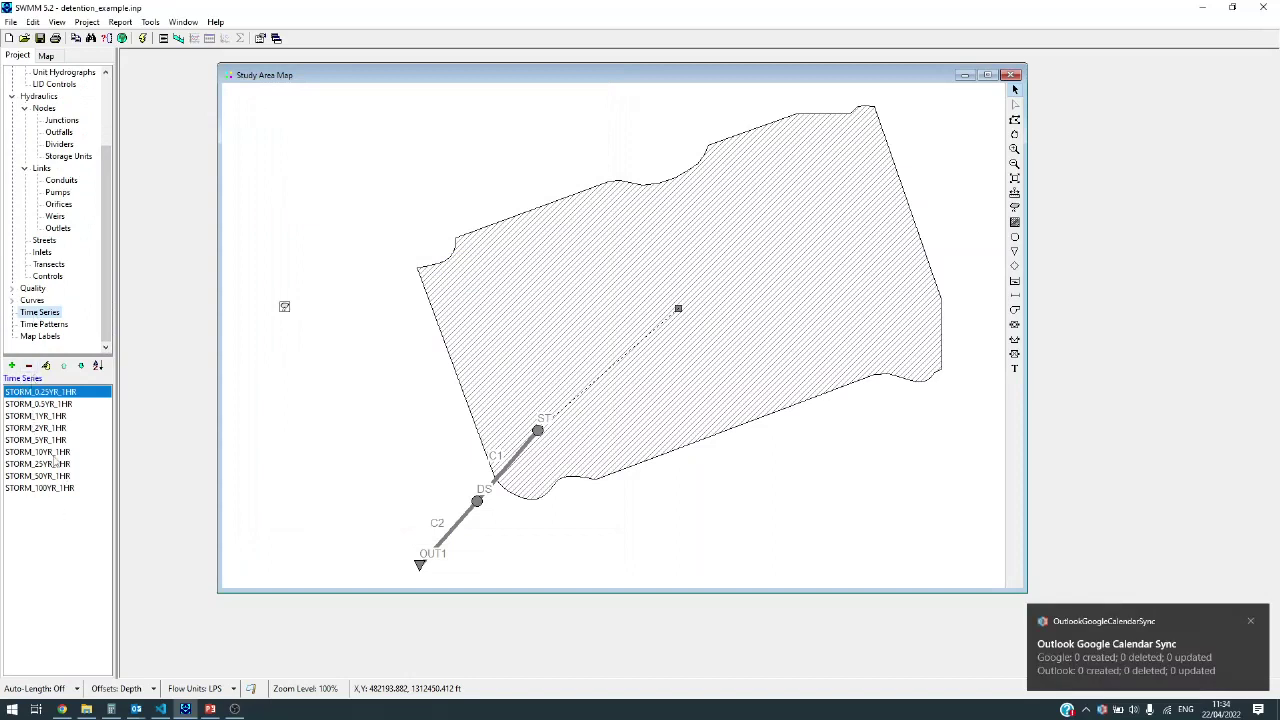
double_click(284, 307)
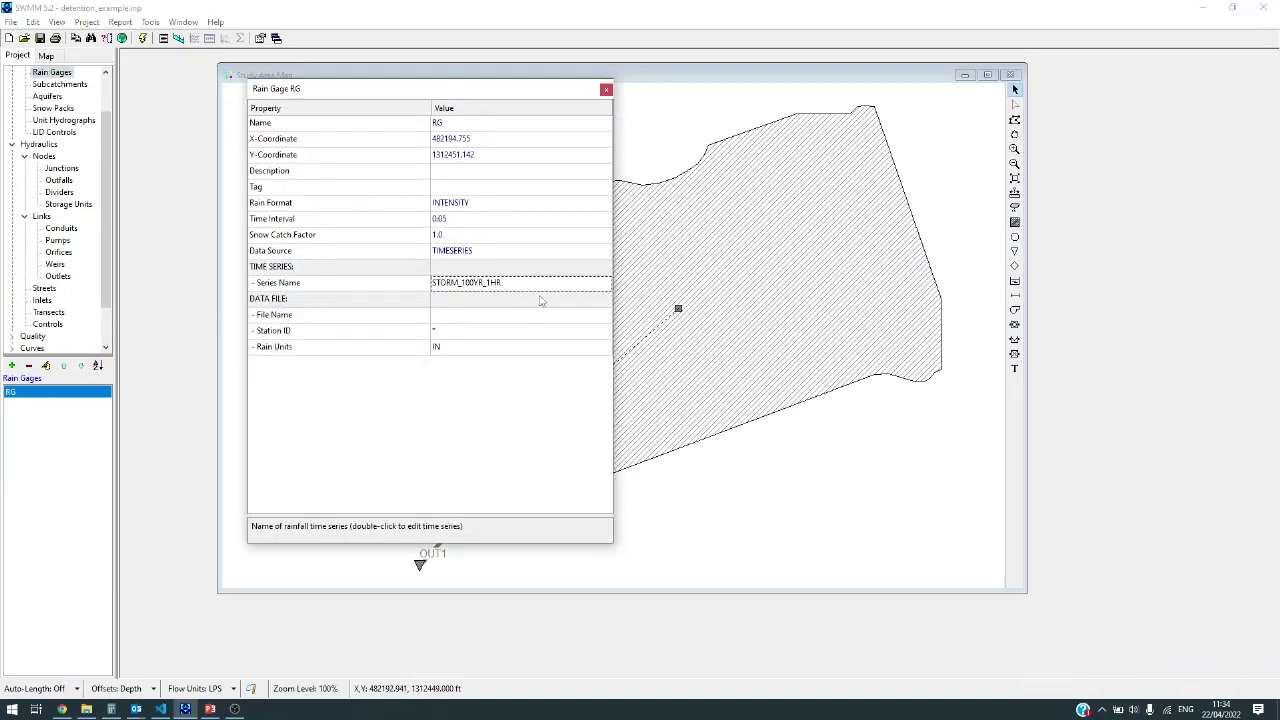
left_click(539, 285)
left_click(605, 287)
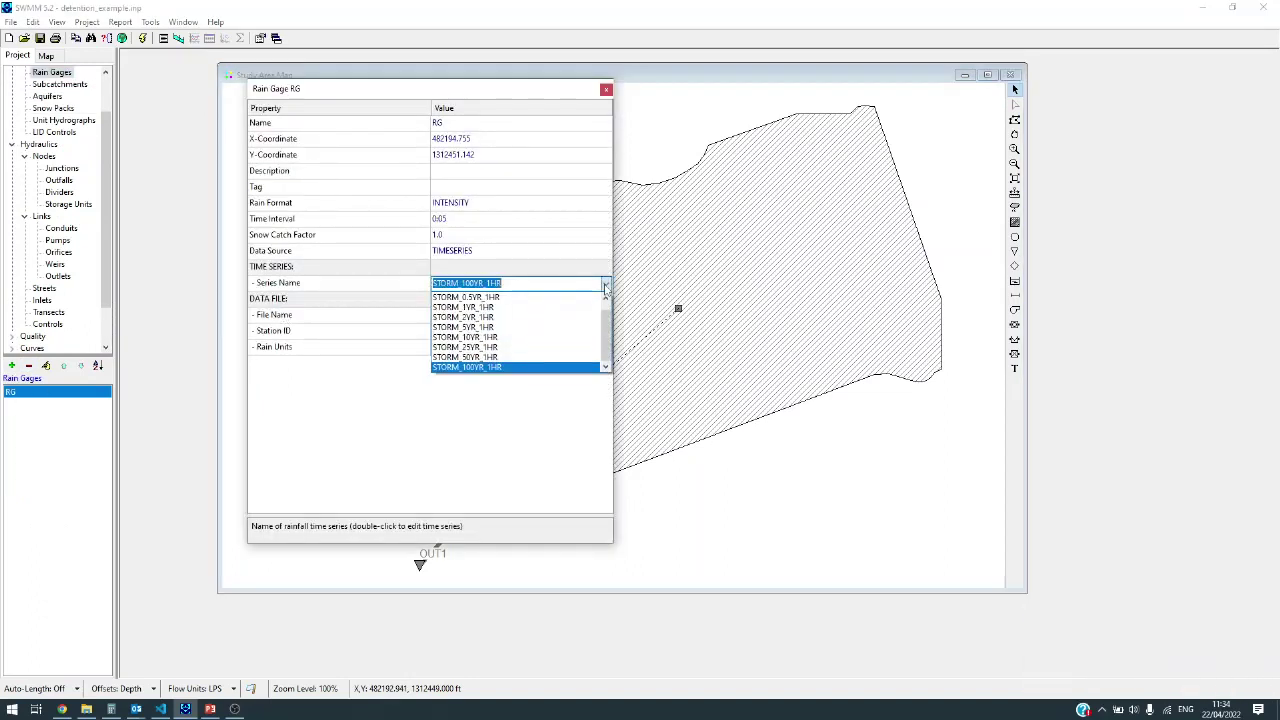
left_click(453, 340)
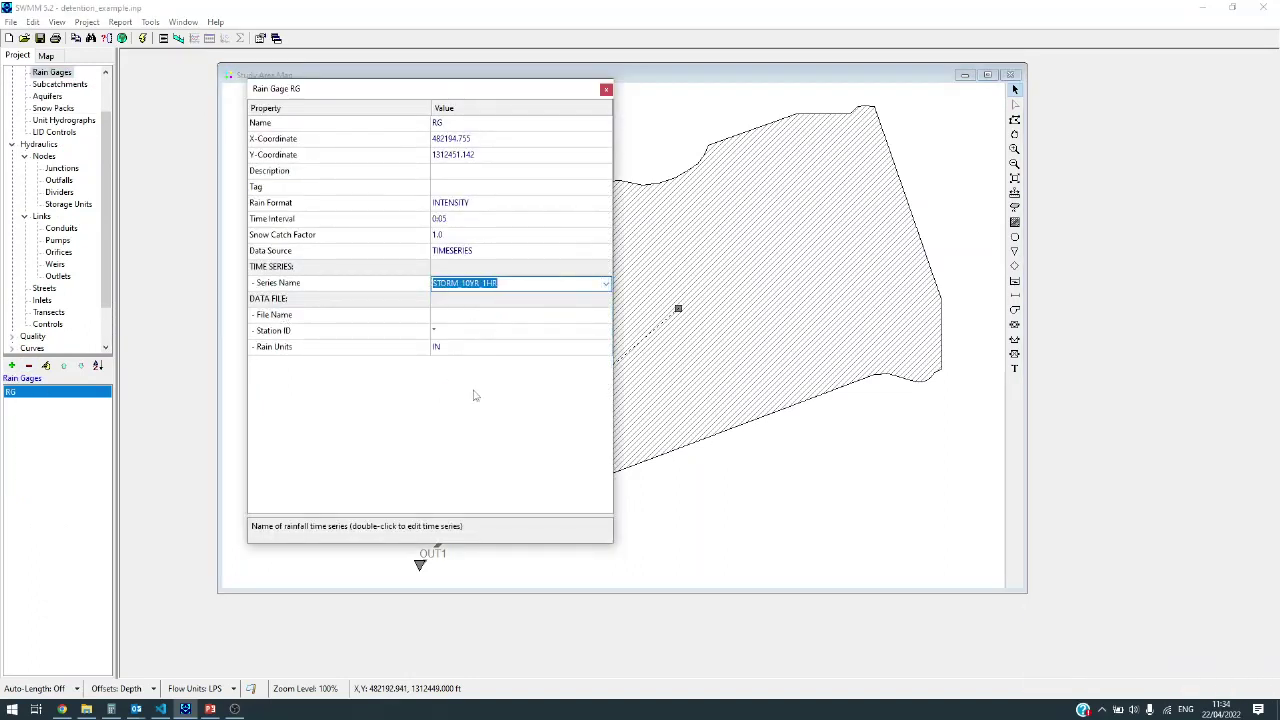
left_click(607, 91)
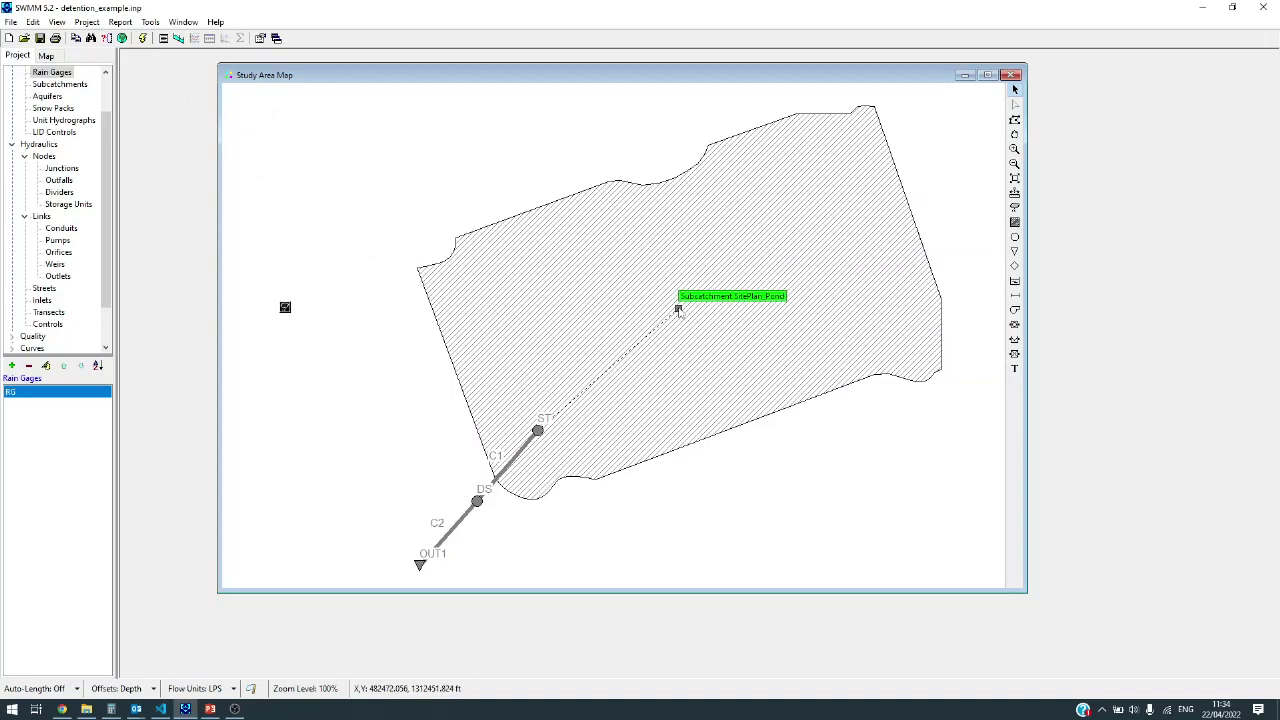
Step: Run the 10-year storm simulation and plot SitePlan_Pond's Precipitation hyetograph
left_click(142, 38)
left_click(643, 409)
left_click(678, 310)
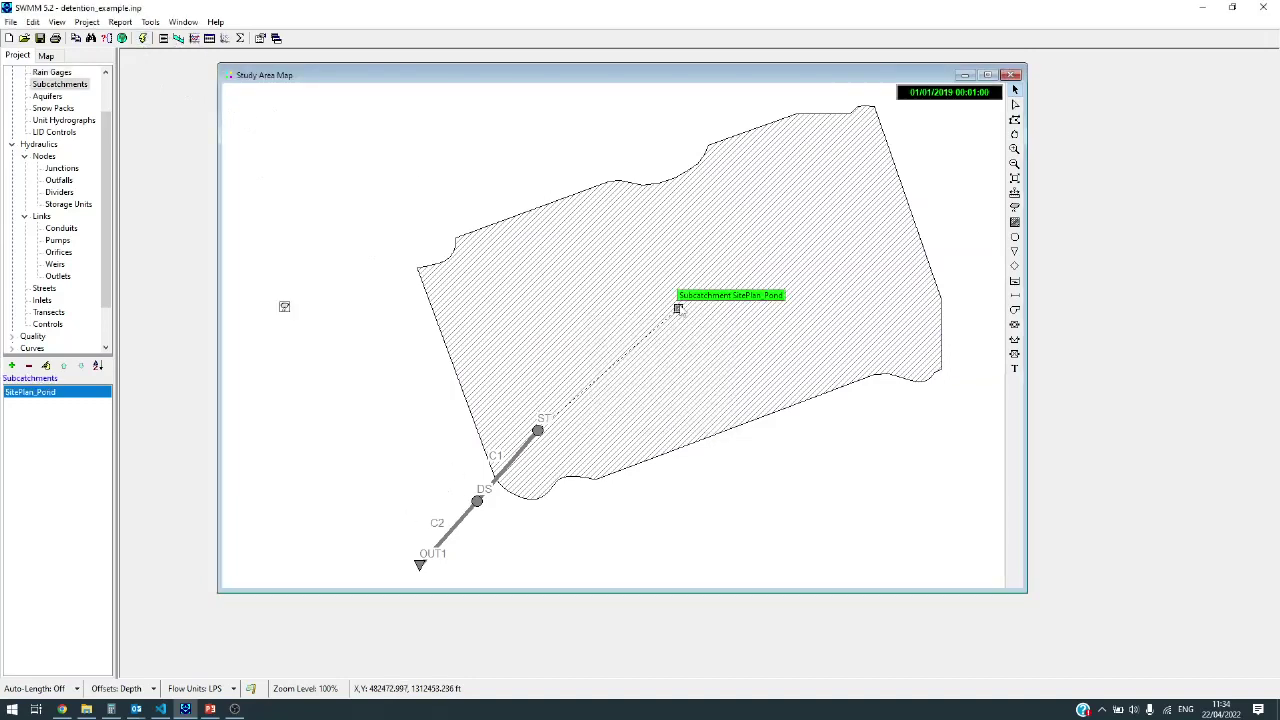
left_click(194, 40)
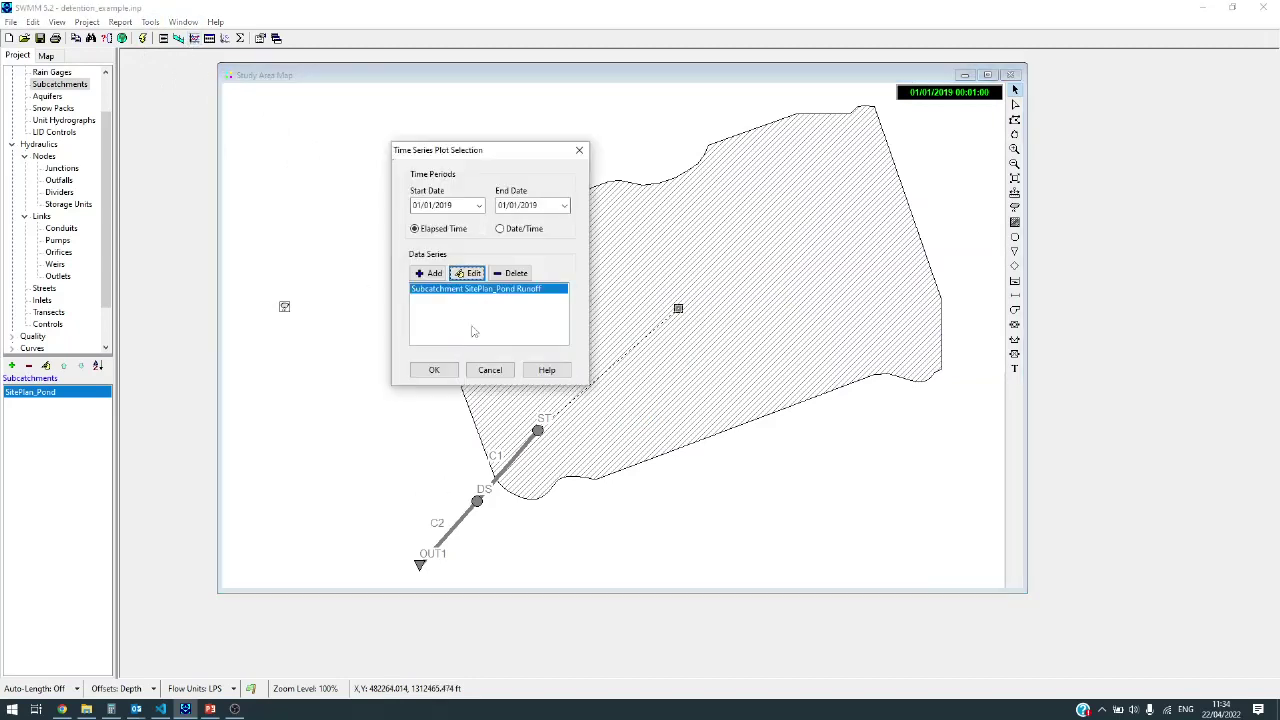
double_click(506, 289)
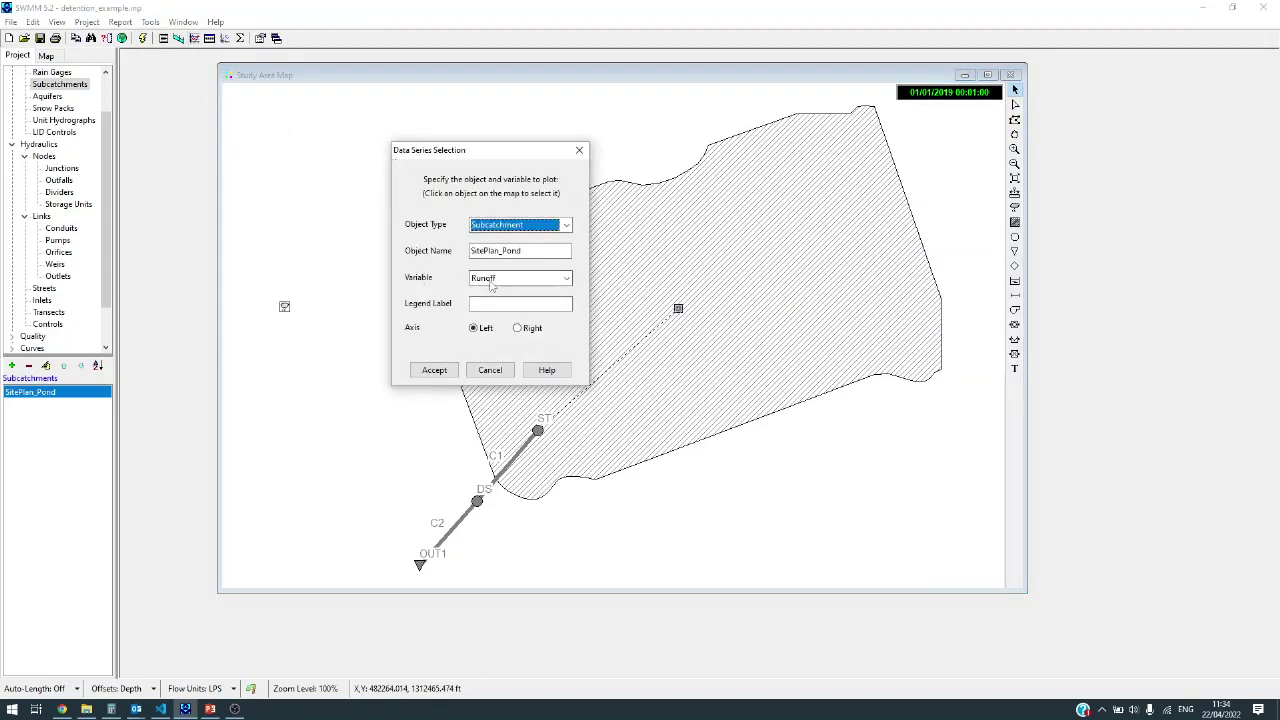
left_click(525, 278)
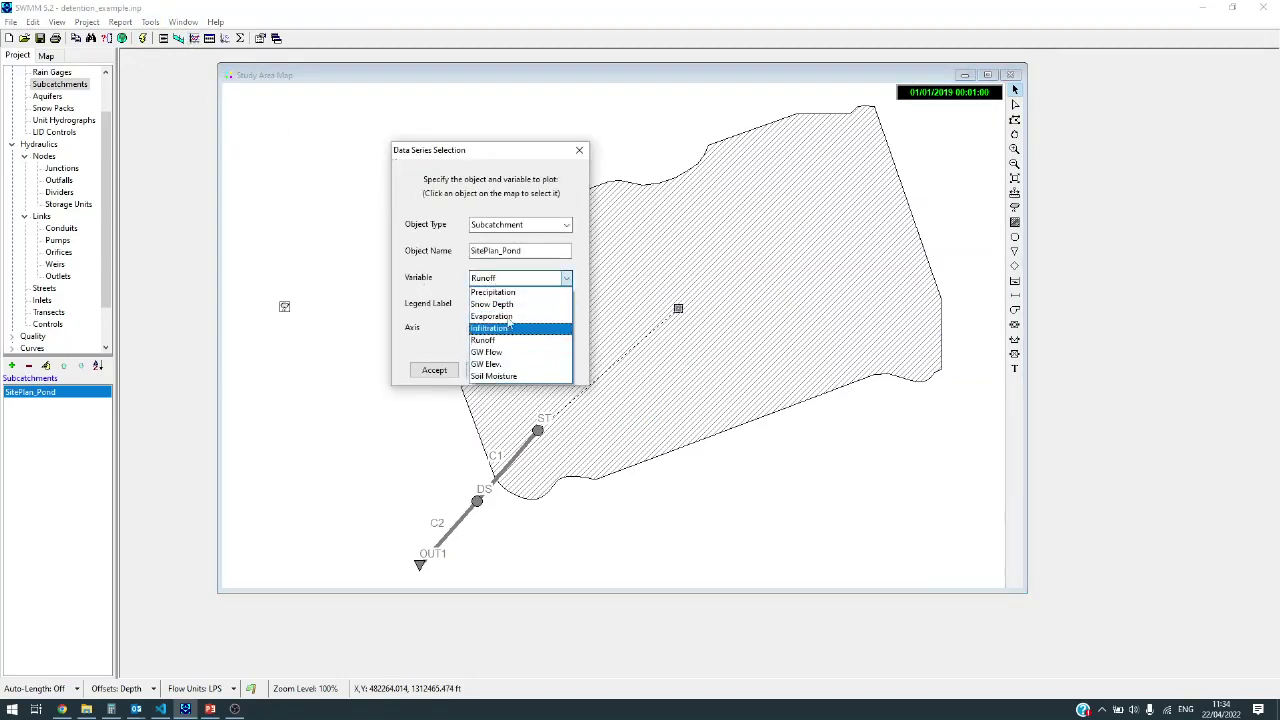
left_click(493, 292)
left_click(440, 370)
left_click(452, 371)
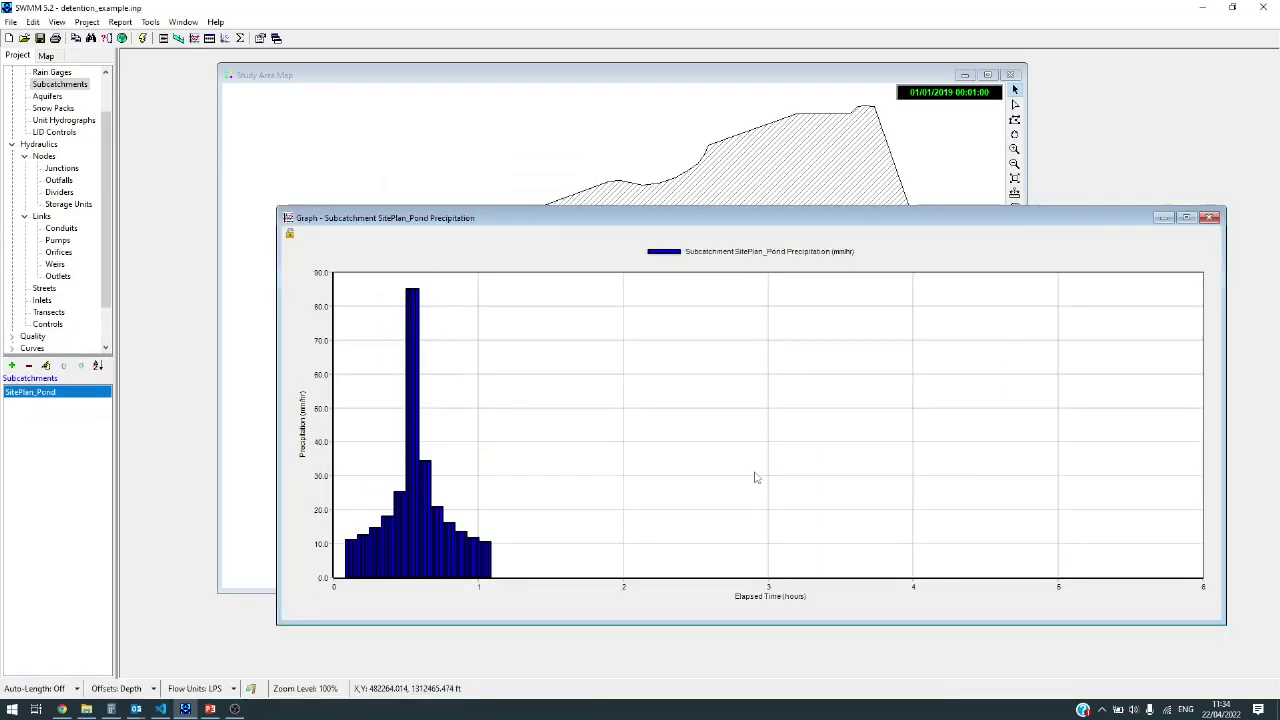
left_click(1209, 218)
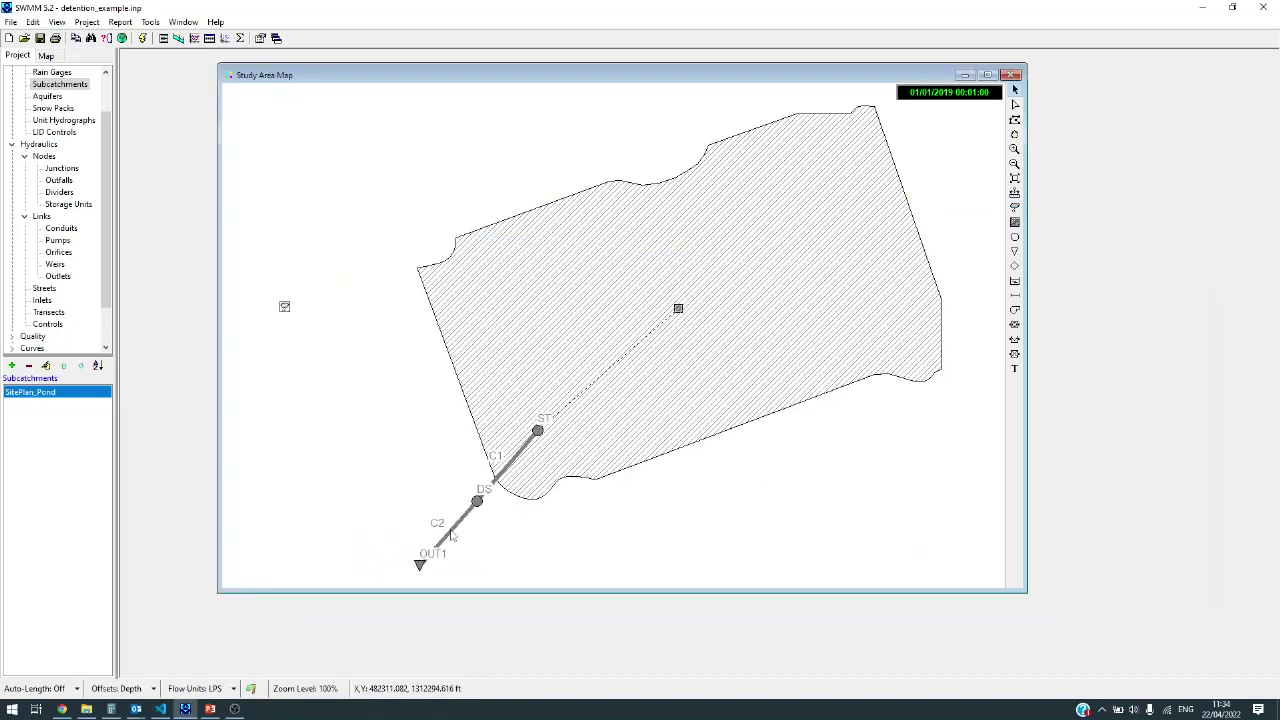
Step: Plot the flow in conduit C2 as a time series graph
left_click(452, 527)
left_click(195, 39)
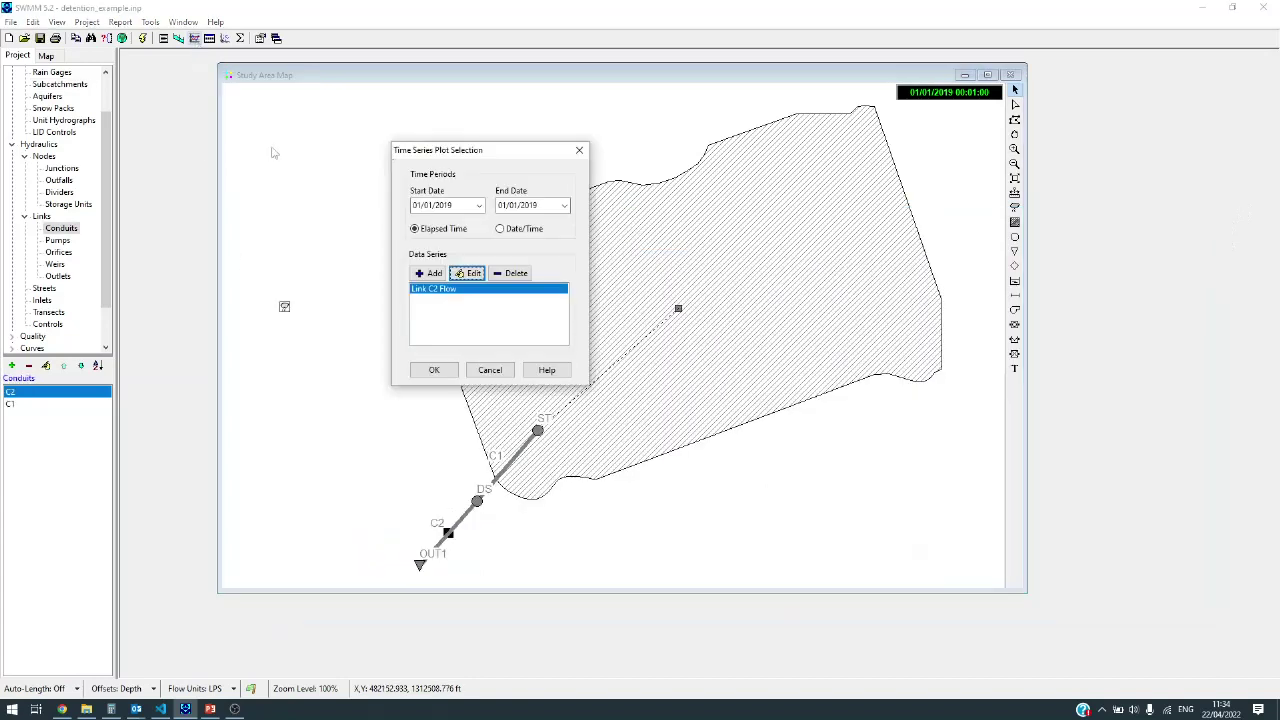
left_click(424, 372)
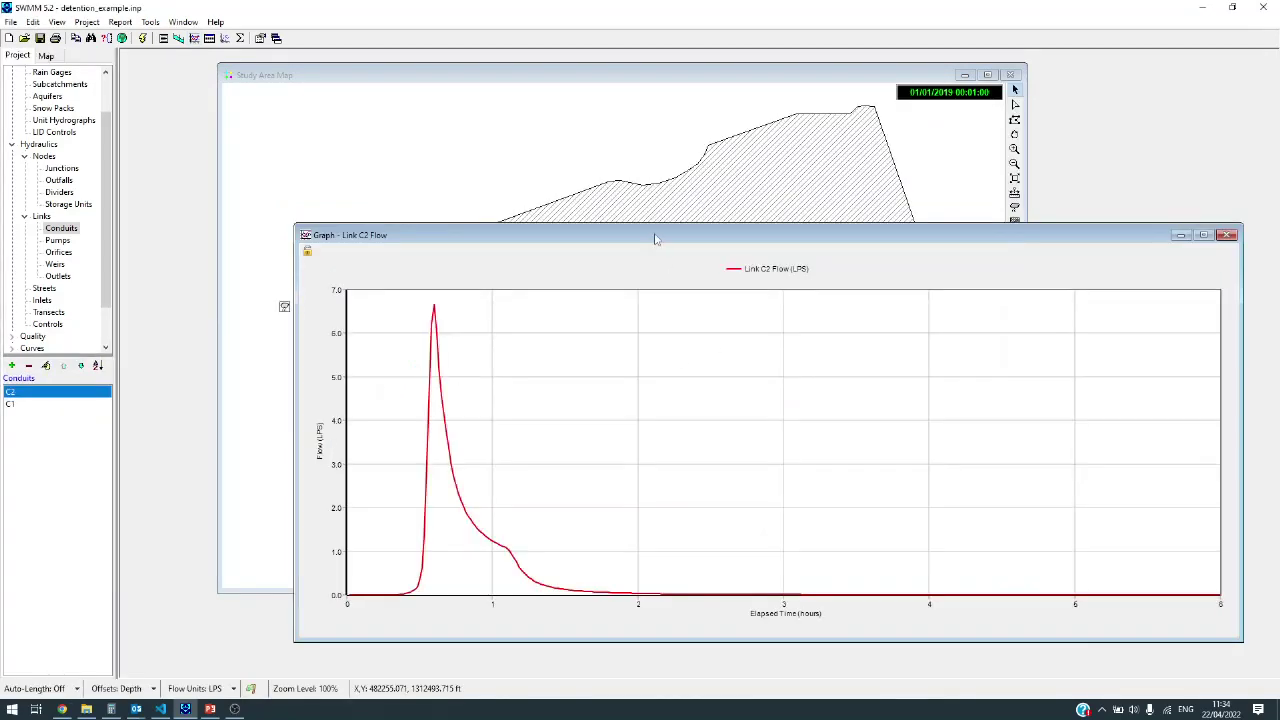
Step: Resize and arrange the C2 flow graph and study area map side by side
left_click_drag(652, 238, 487, 64)
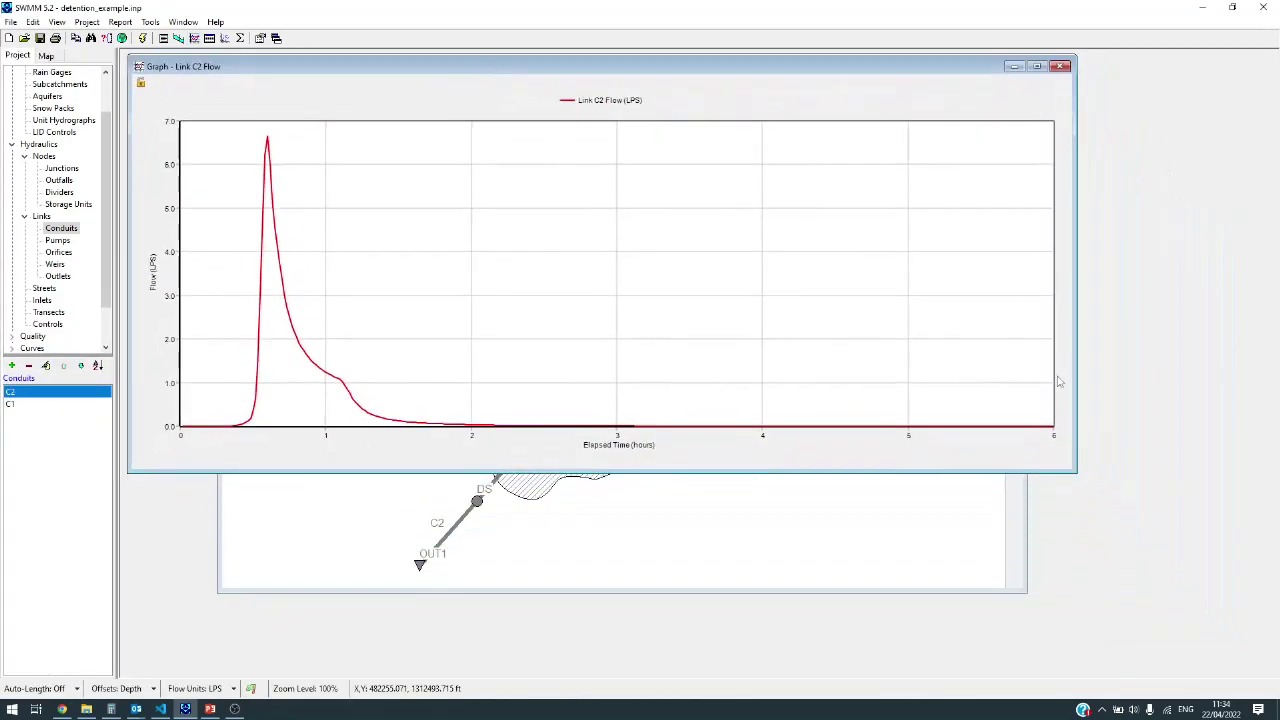
left_click_drag(1076, 470, 660, 351)
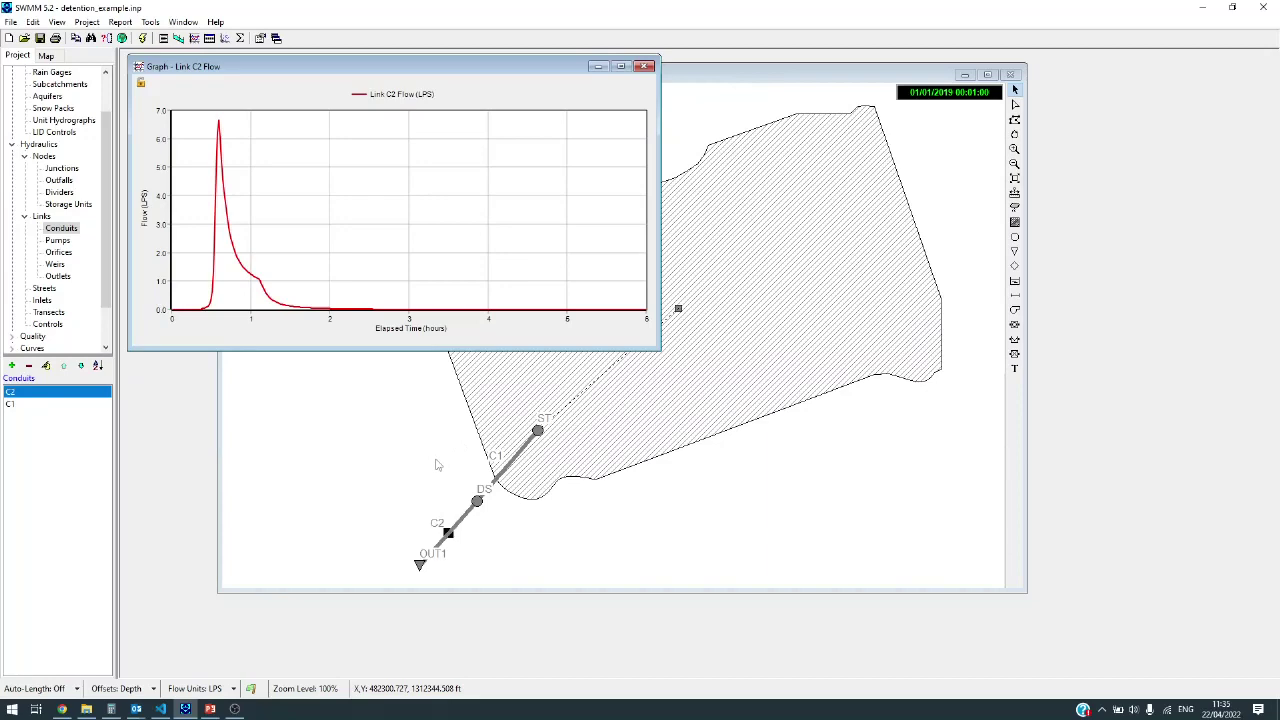
left_click_drag(719, 77, 958, 69)
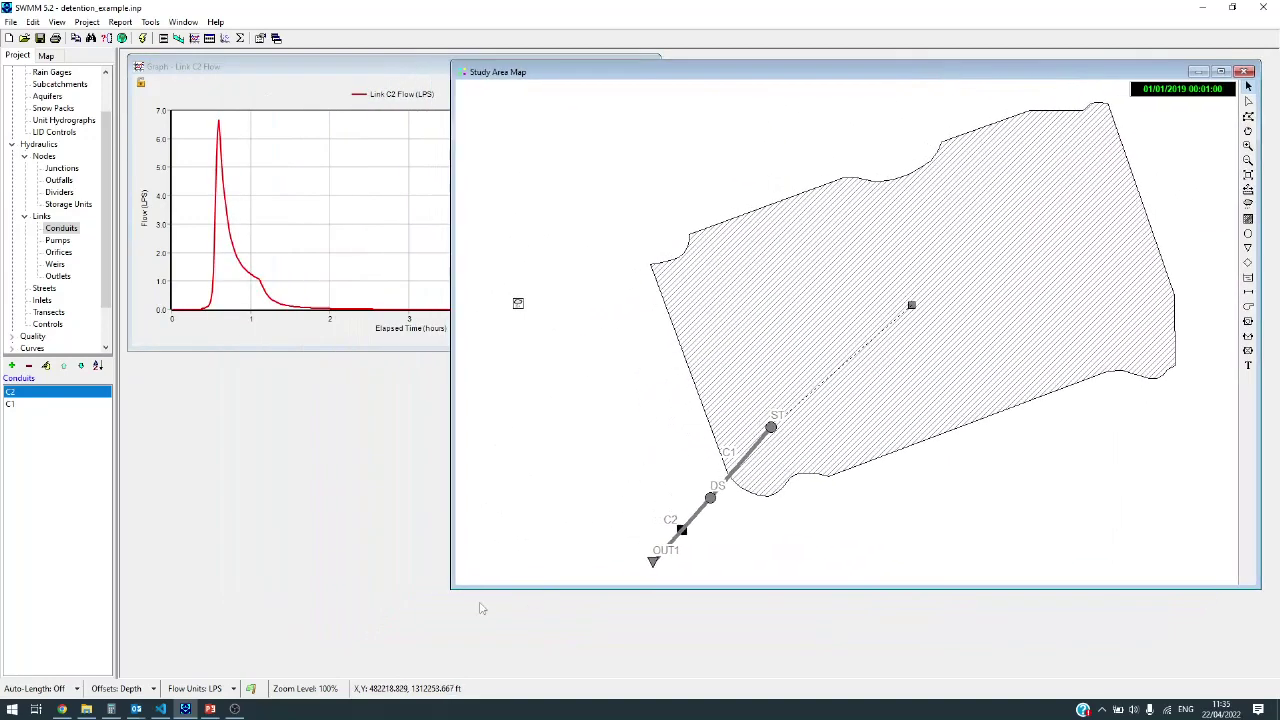
left_click_drag(451, 592, 666, 597)
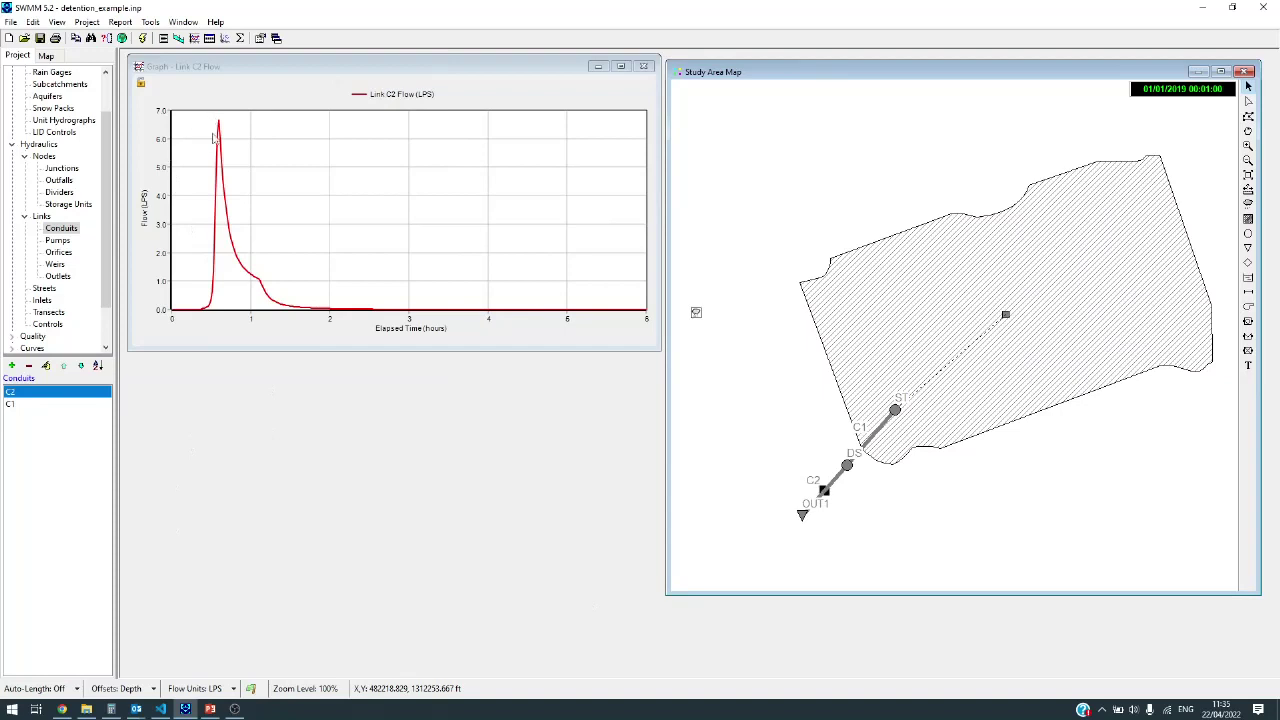
Step: Generate a statistics report of peak flow events for conduit C2
left_click(148, 22)
mouse_move(120, 22)
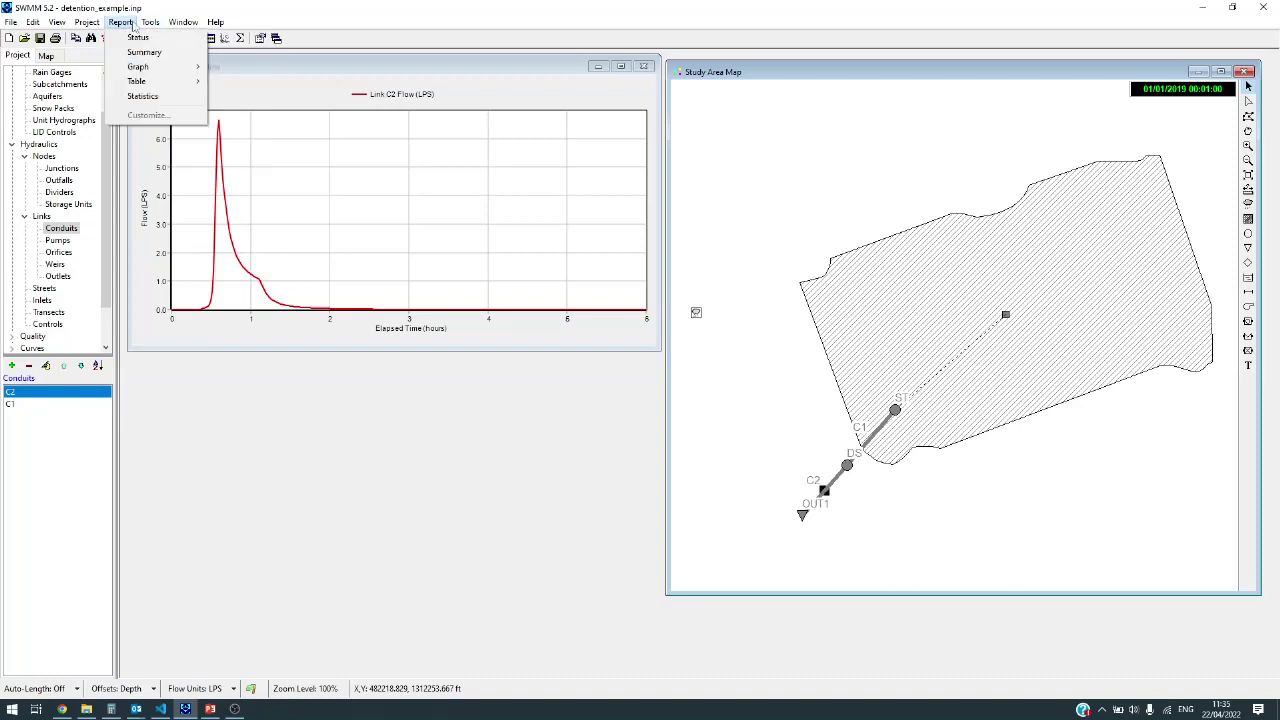
left_click(146, 96)
left_click_drag(663, 233, 471, 201)
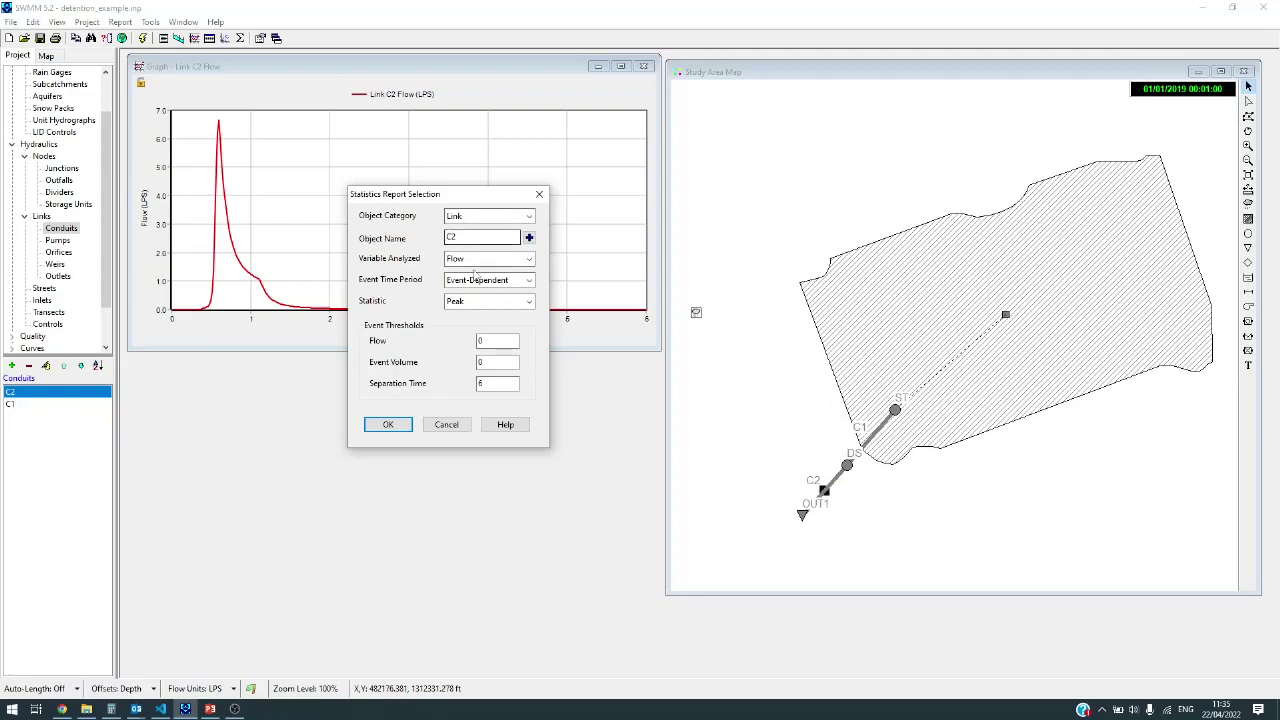
left_click(388, 424)
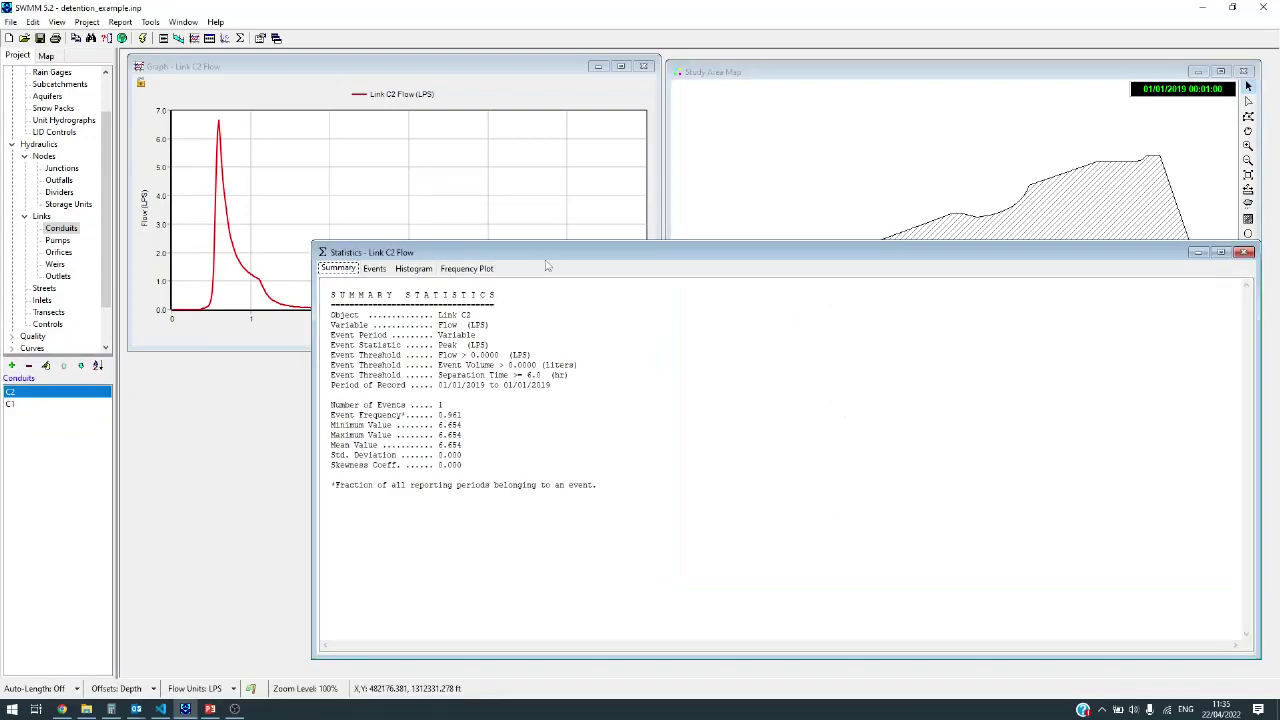
Step: Reposition and shrink the statistics window, noting its 6.654 LPS maximum flow
left_click_drag(546, 258, 292, 286)
left_click_drag(184, 453, 235, 455)
left_click_drag(257, 285, 313, 288)
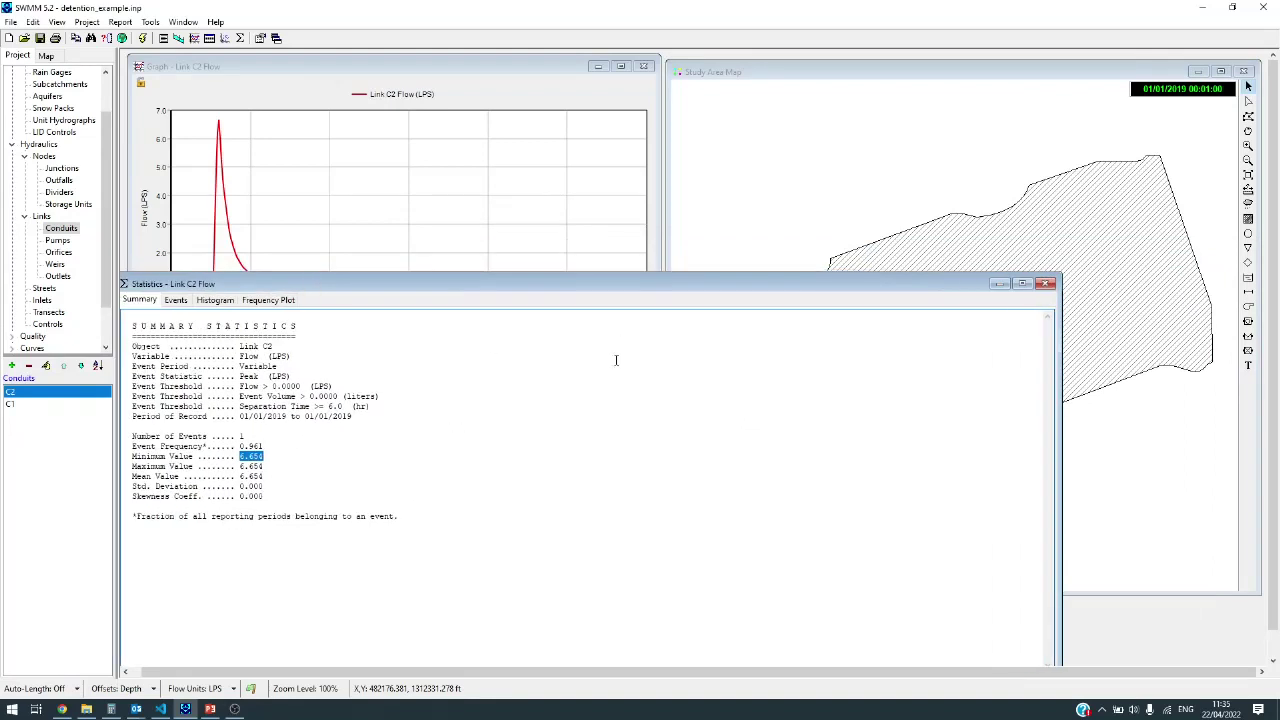
left_click_drag(622, 295, 622, 208)
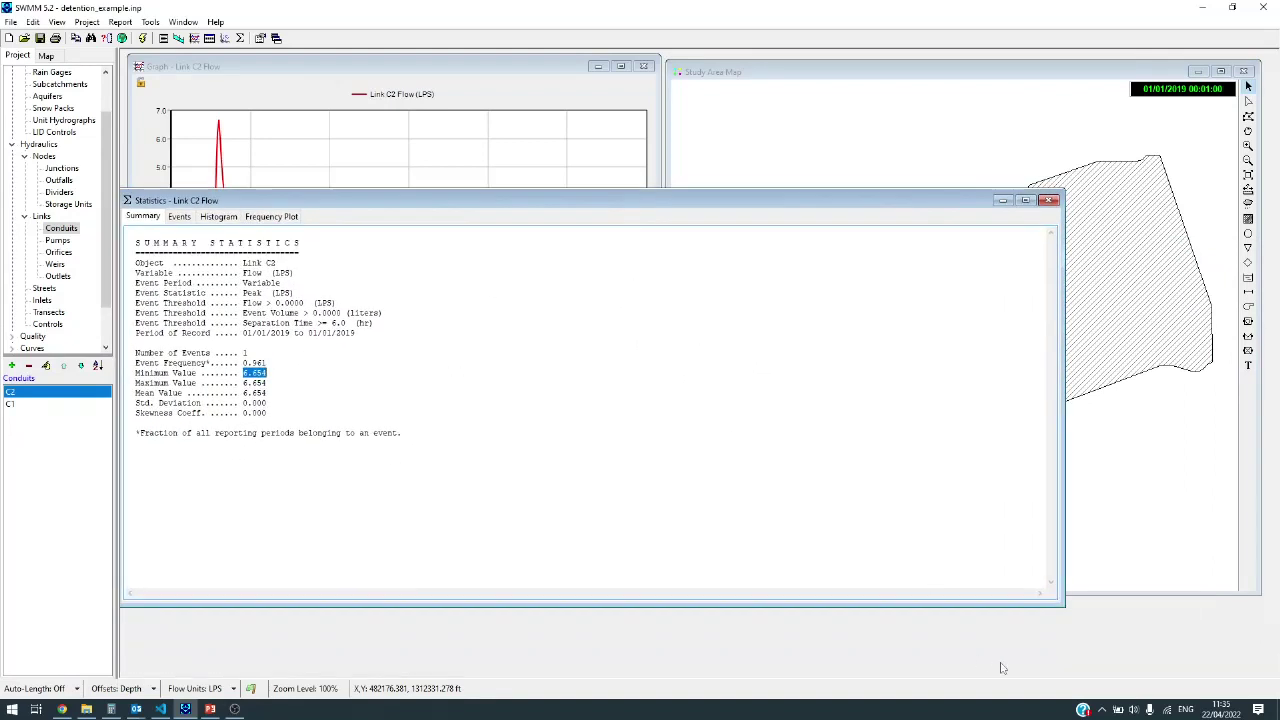
left_click_drag(1062, 606, 447, 652)
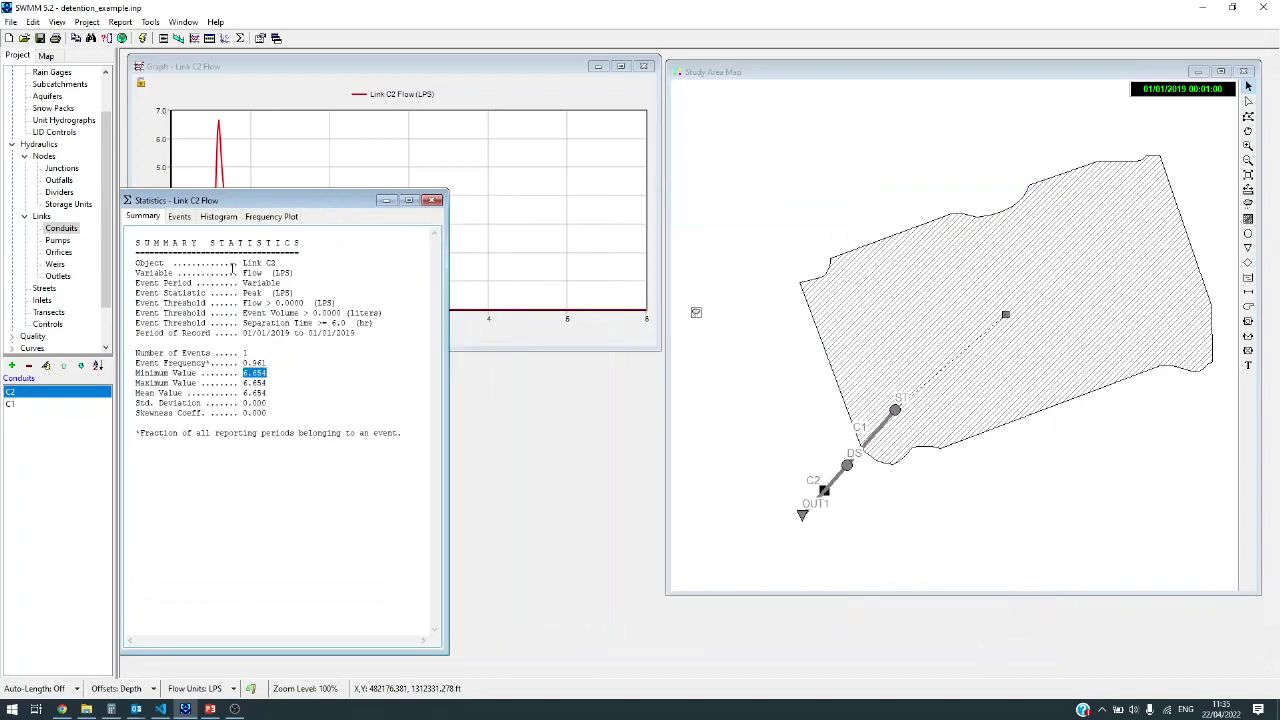
left_click_drag(242, 203, 295, 232)
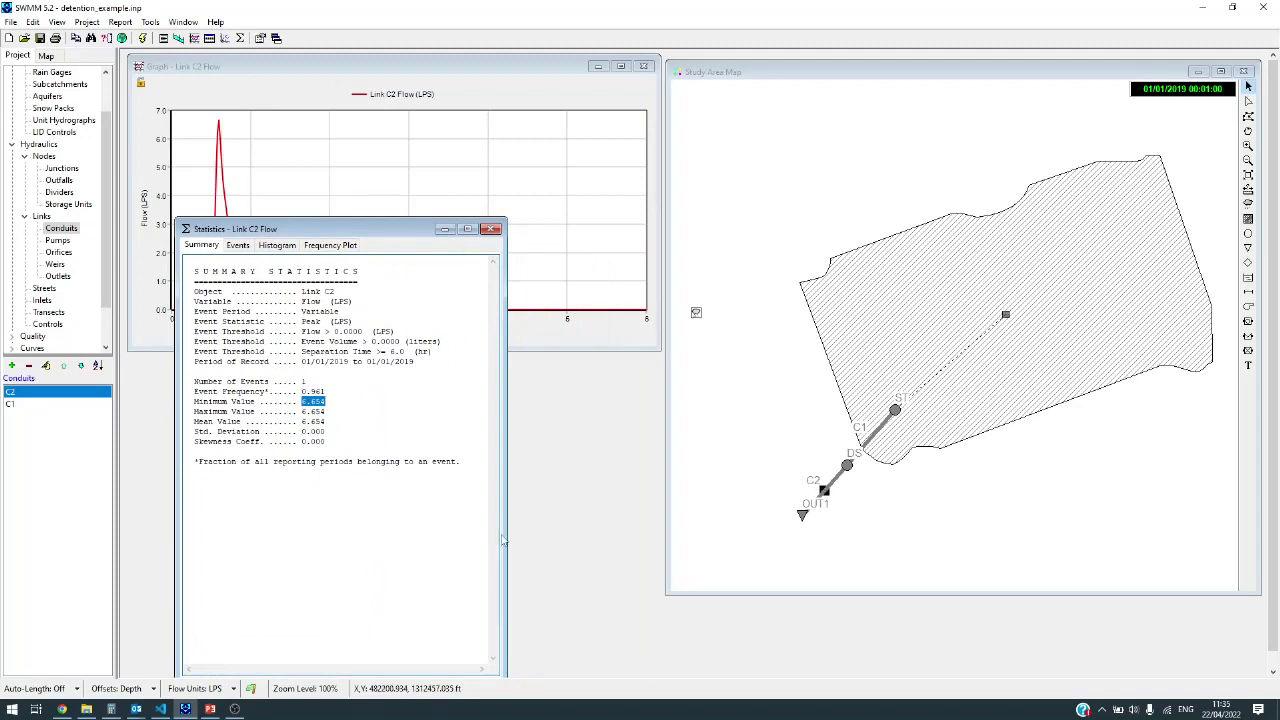
Step: Place the statistics window below the C2 flow graph, sized to show all text
left_click(508, 222)
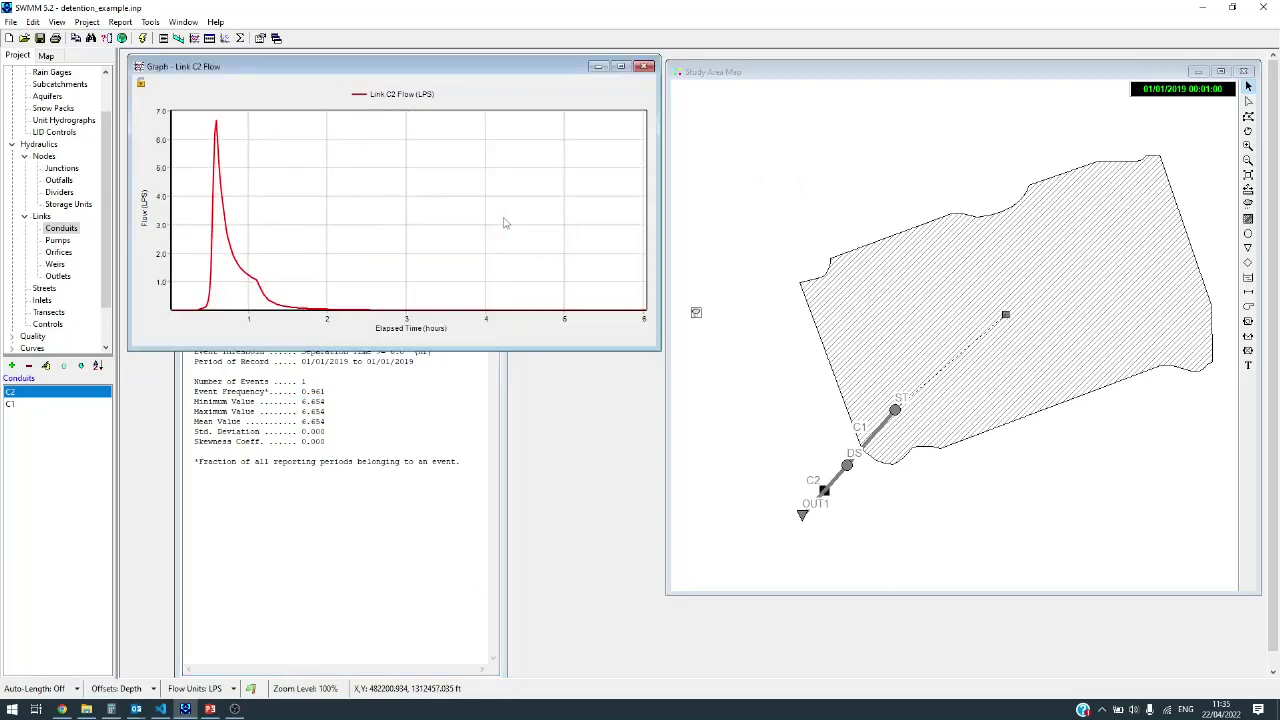
left_click(428, 432)
left_click_drag(502, 220, 495, 457)
left_click_drag(383, 469, 335, 368)
left_click_drag(451, 582, 475, 655)
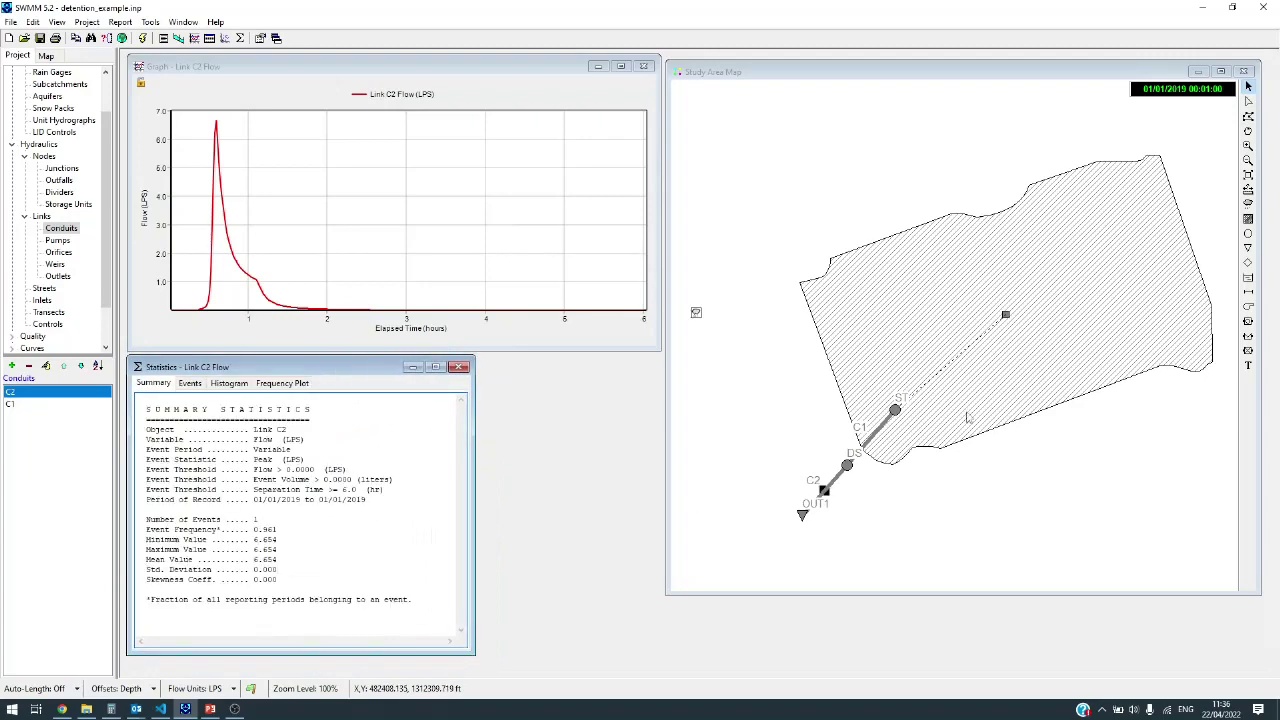
Step: Set SitePlan_Pond's % Imperv to 45 and rerun the simulation
double_click(1005, 316)
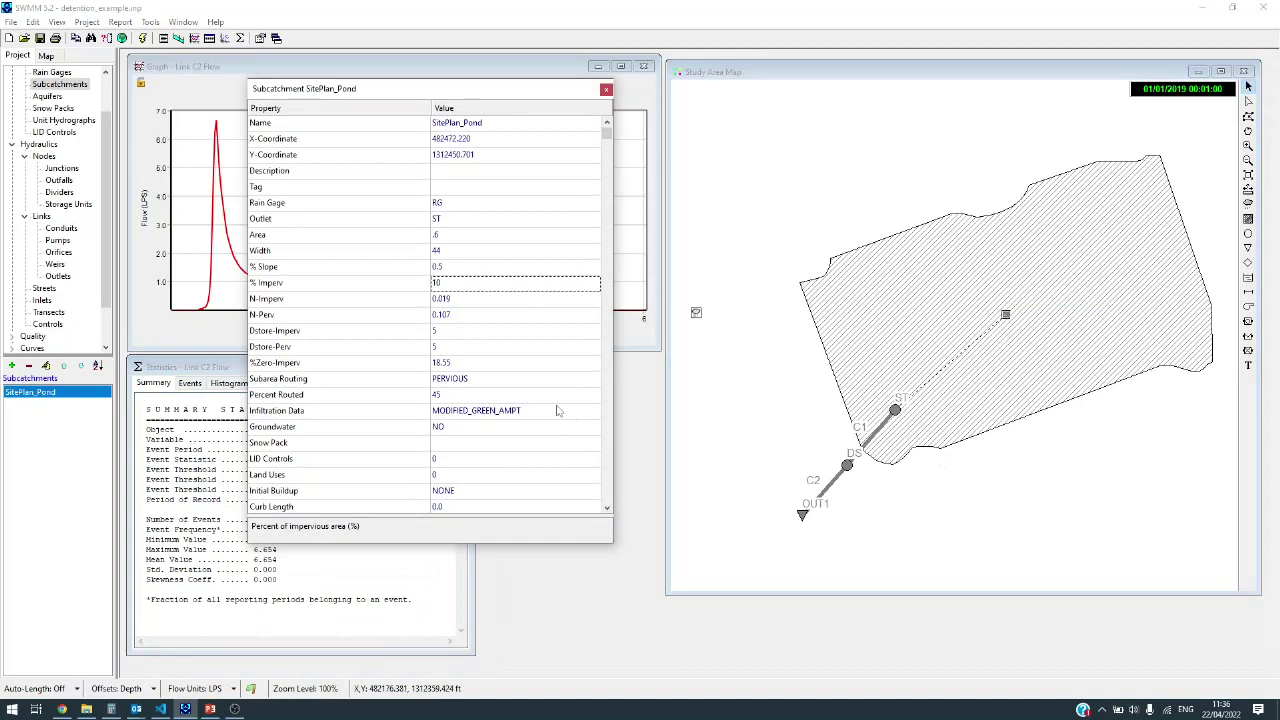
left_click(472, 286)
type("45")
key("Return")
left_click(606, 90)
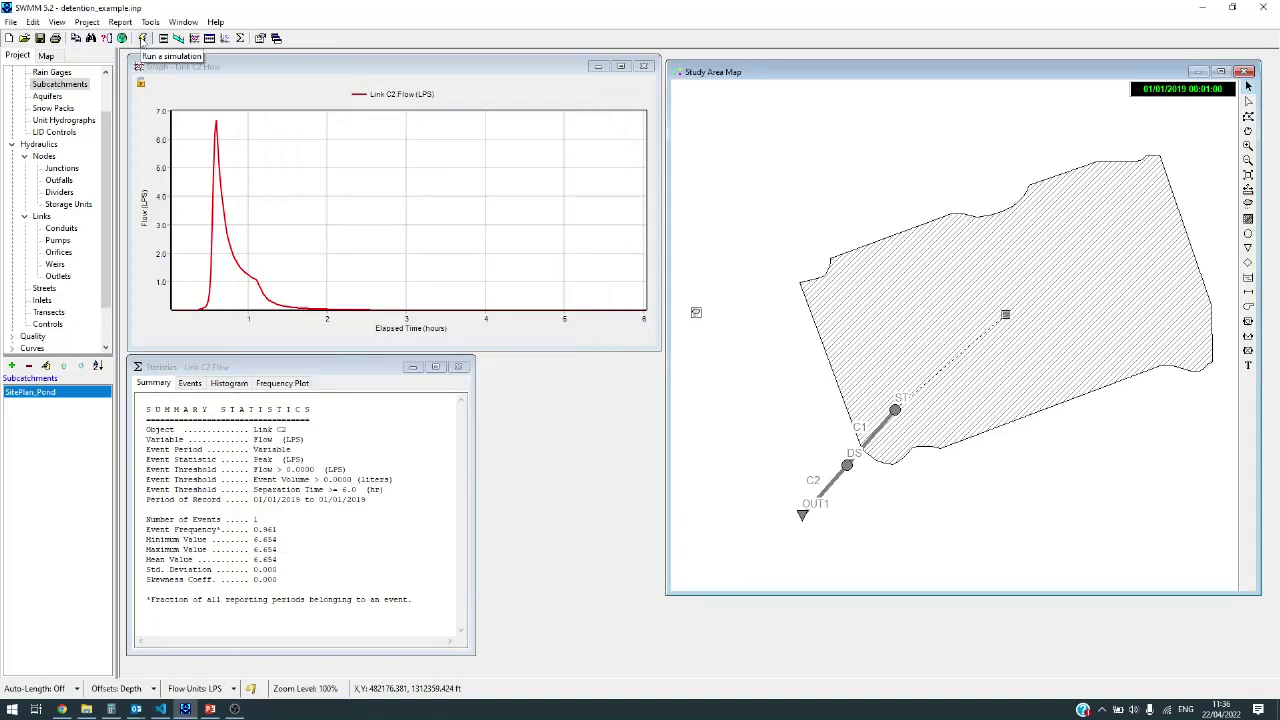
left_click(143, 38)
left_click(643, 408)
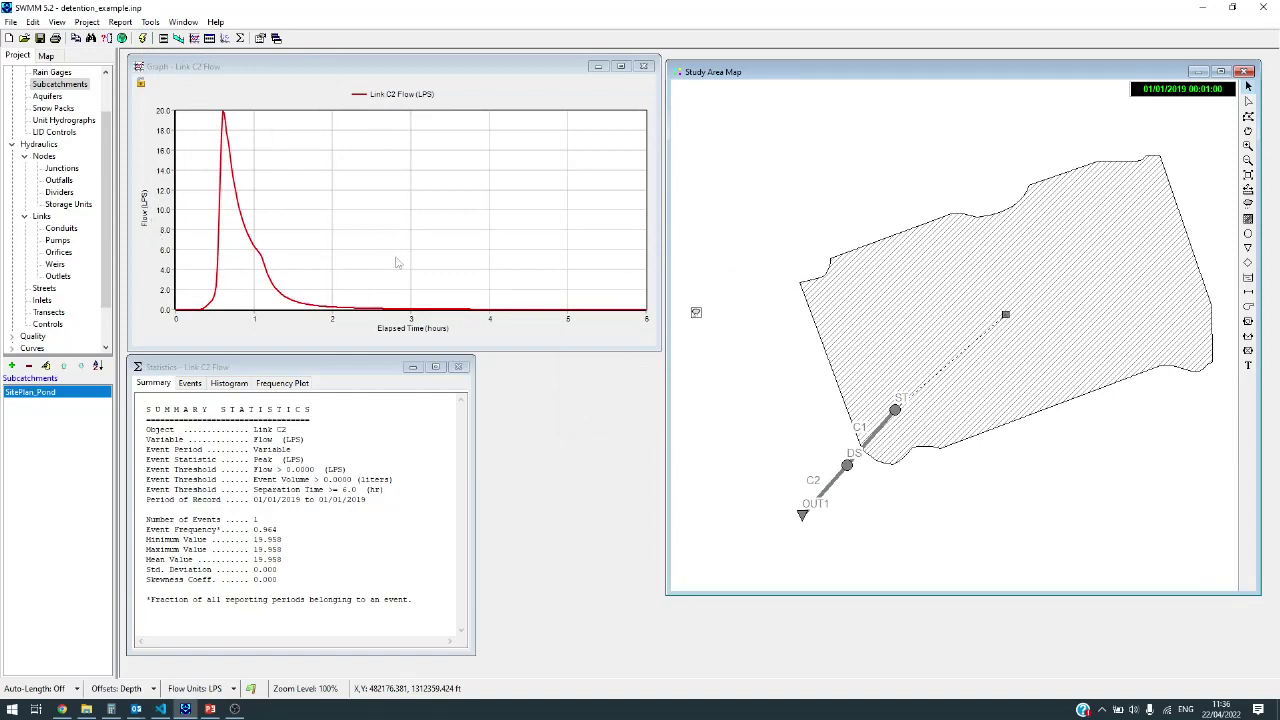
double_click(696, 313)
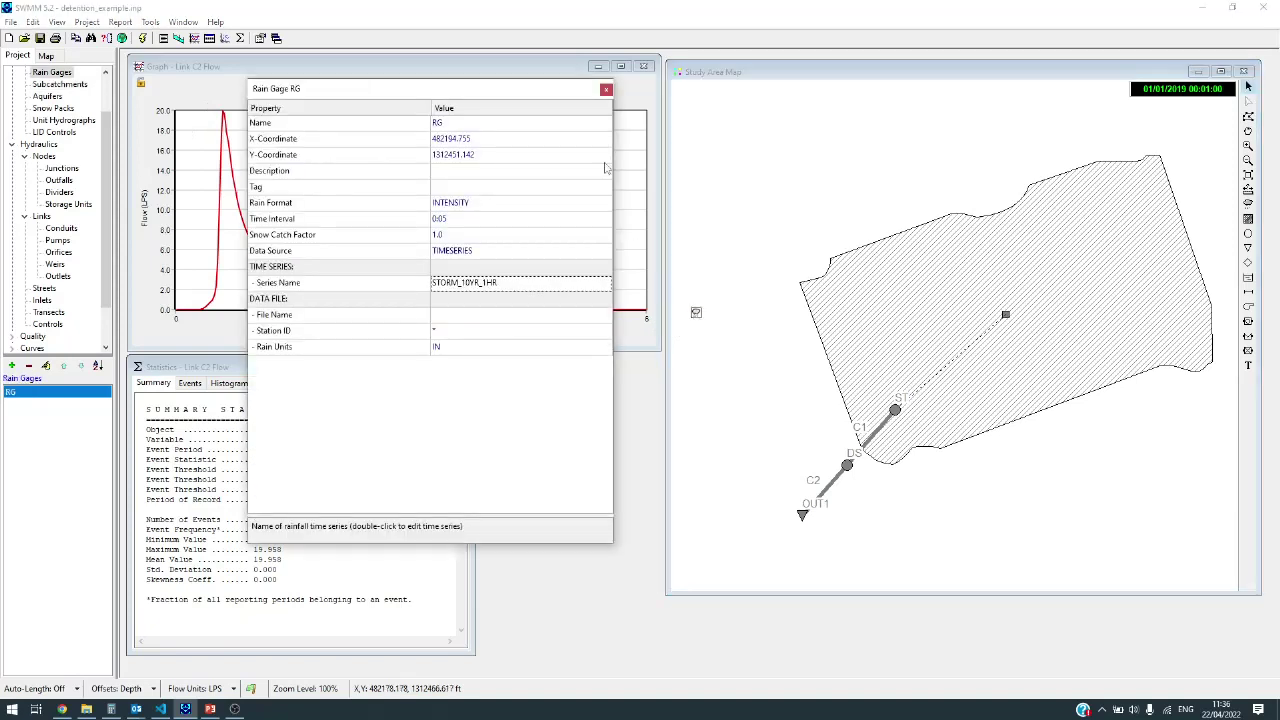
left_click(605, 91)
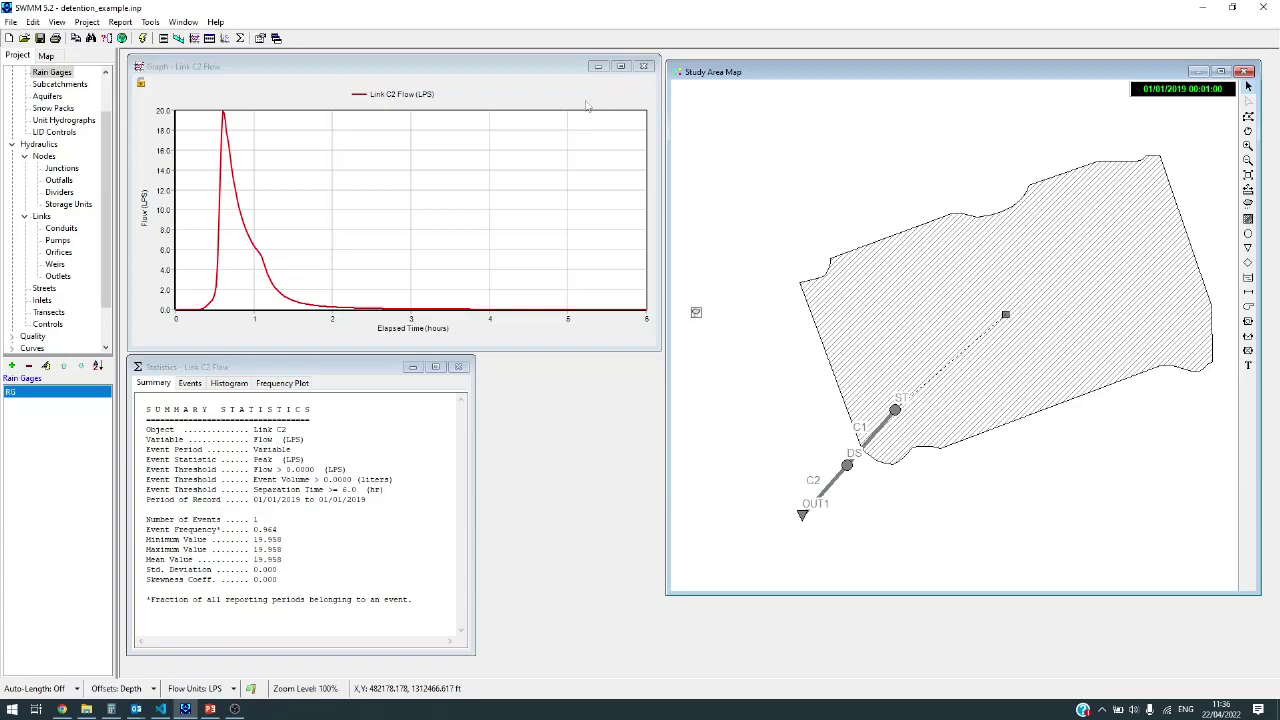
left_click(303, 543)
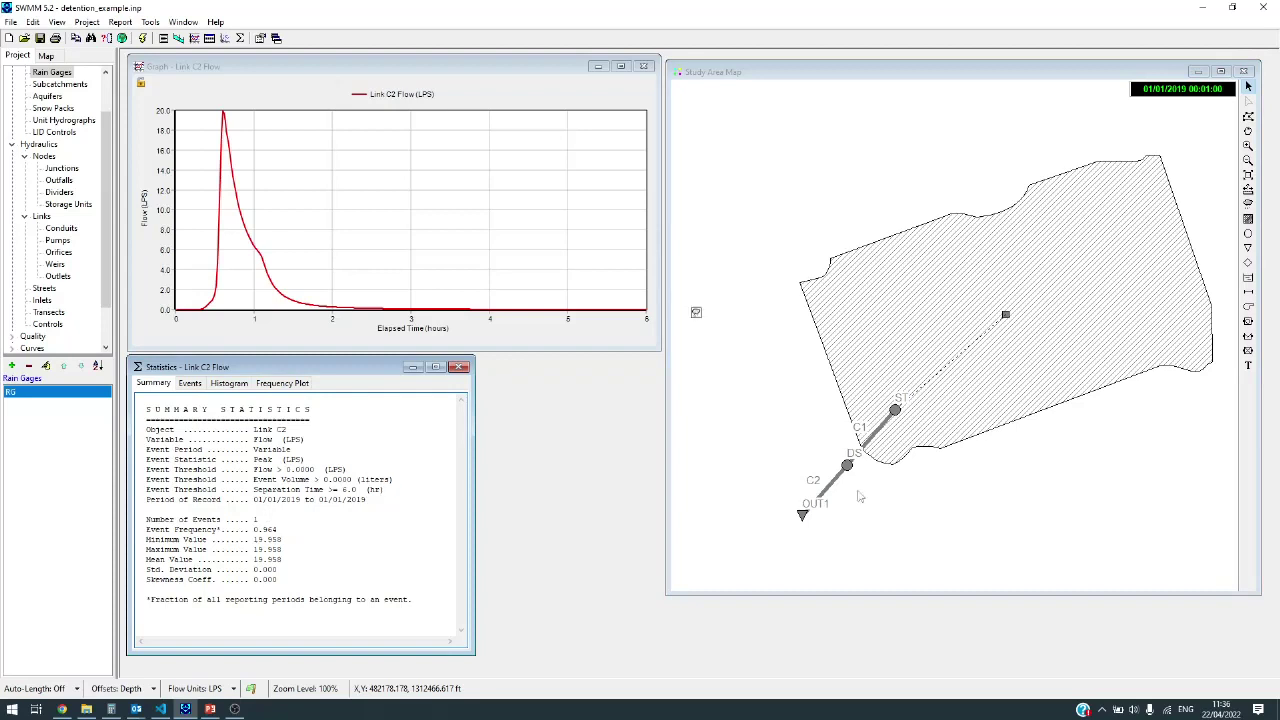
Step: Convert junction ST into a storage unit
left_click(895, 411)
right_click(898, 418)
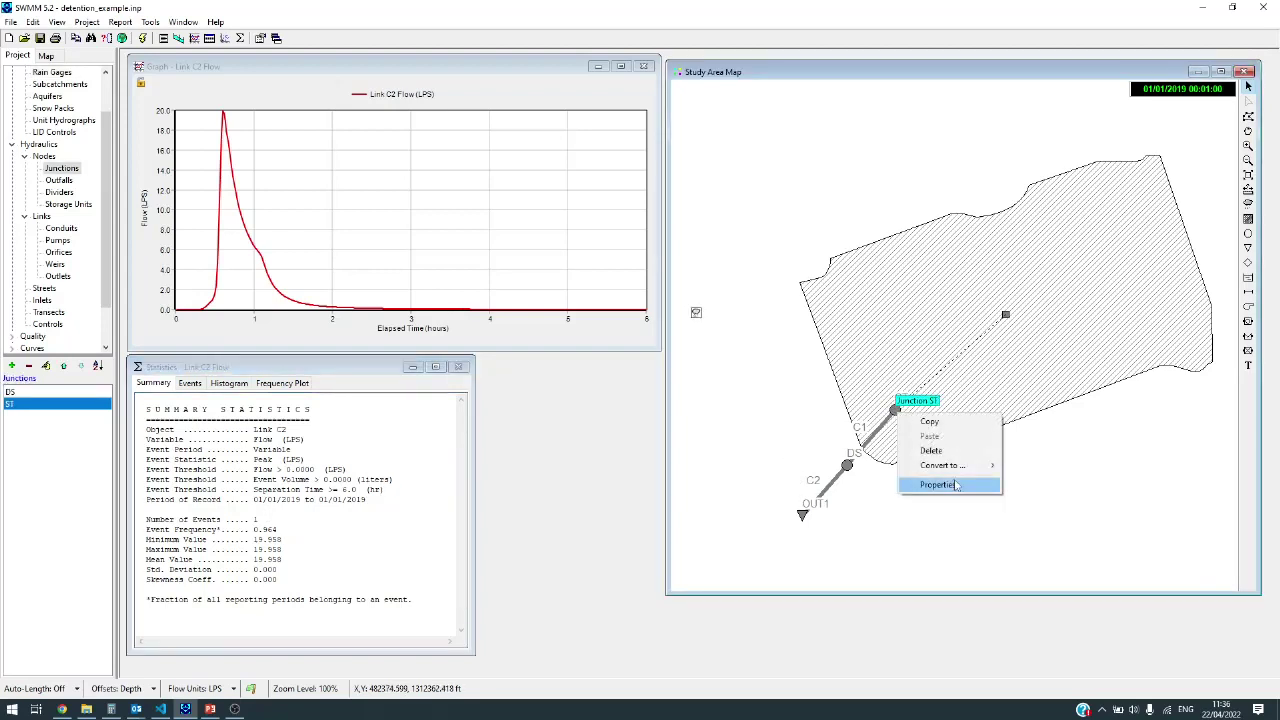
mouse_move(955, 467)
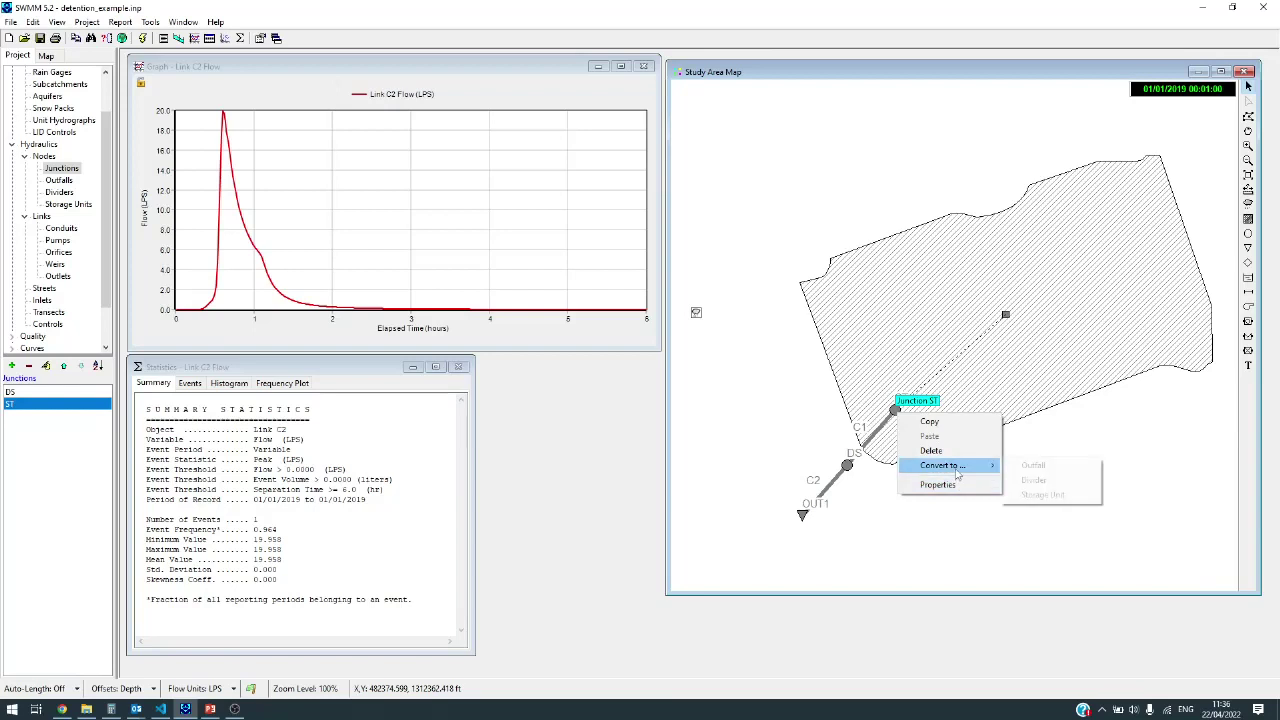
left_click(1043, 495)
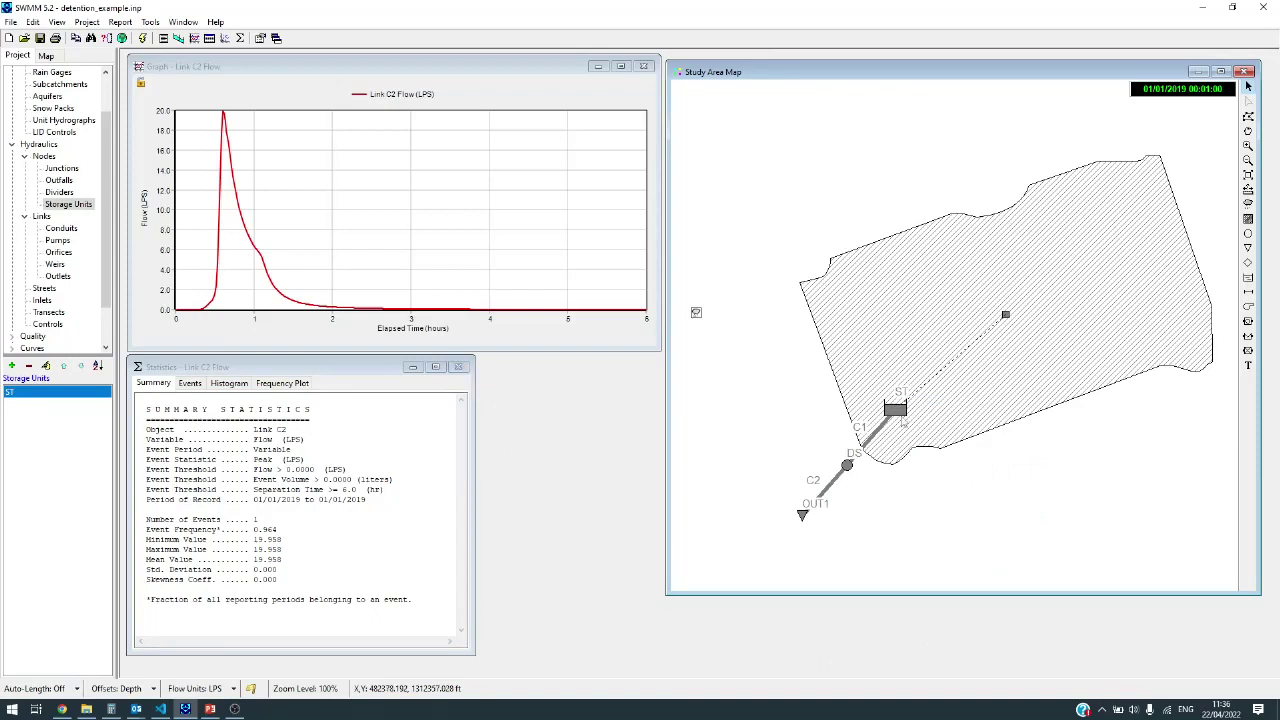
Step: Give storage unit ST a functional shape with constant area (a0) of 20 m²
double_click(897, 411)
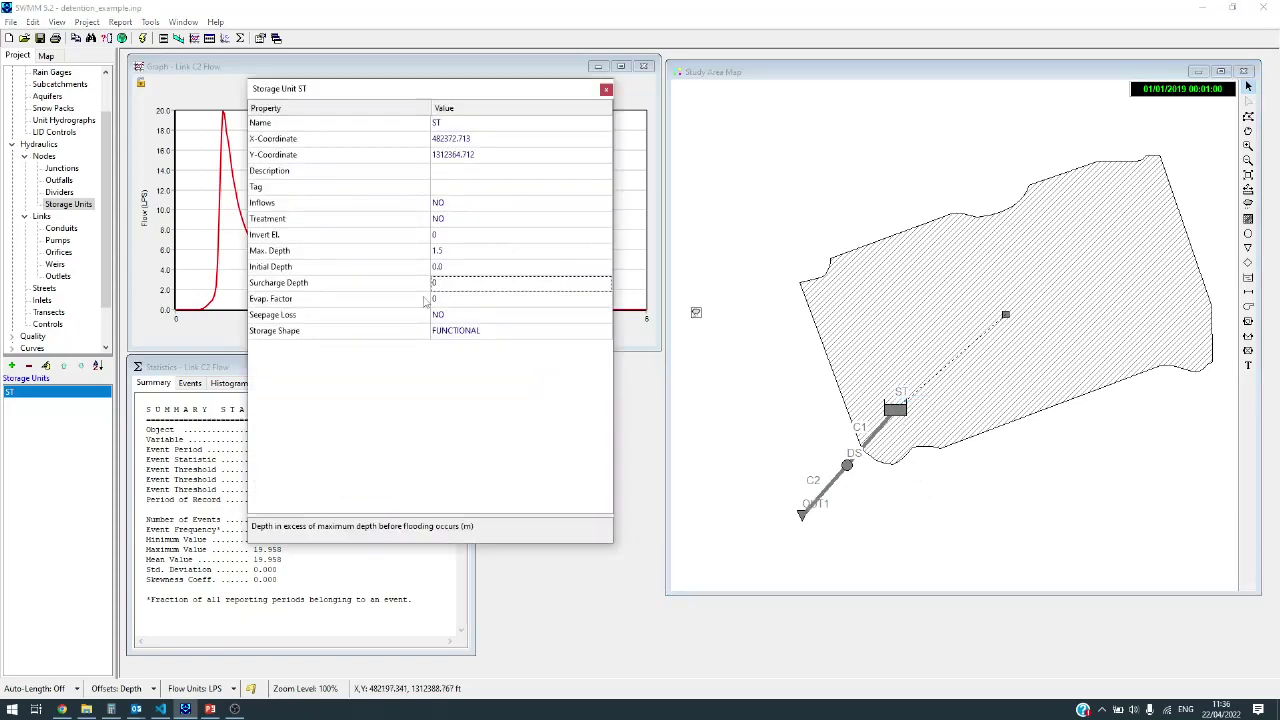
left_click(471, 334)
left_click(604, 334)
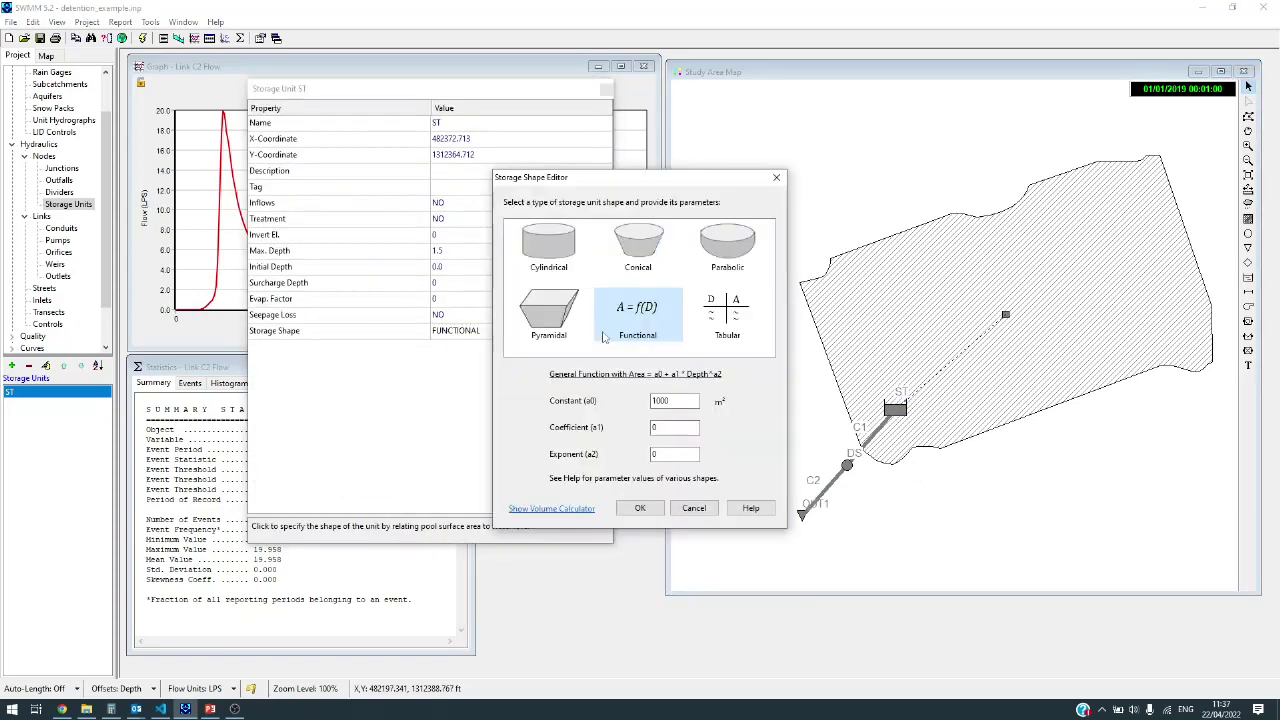
left_click(684, 400)
left_click_drag(661, 400, 608, 402)
type("20")
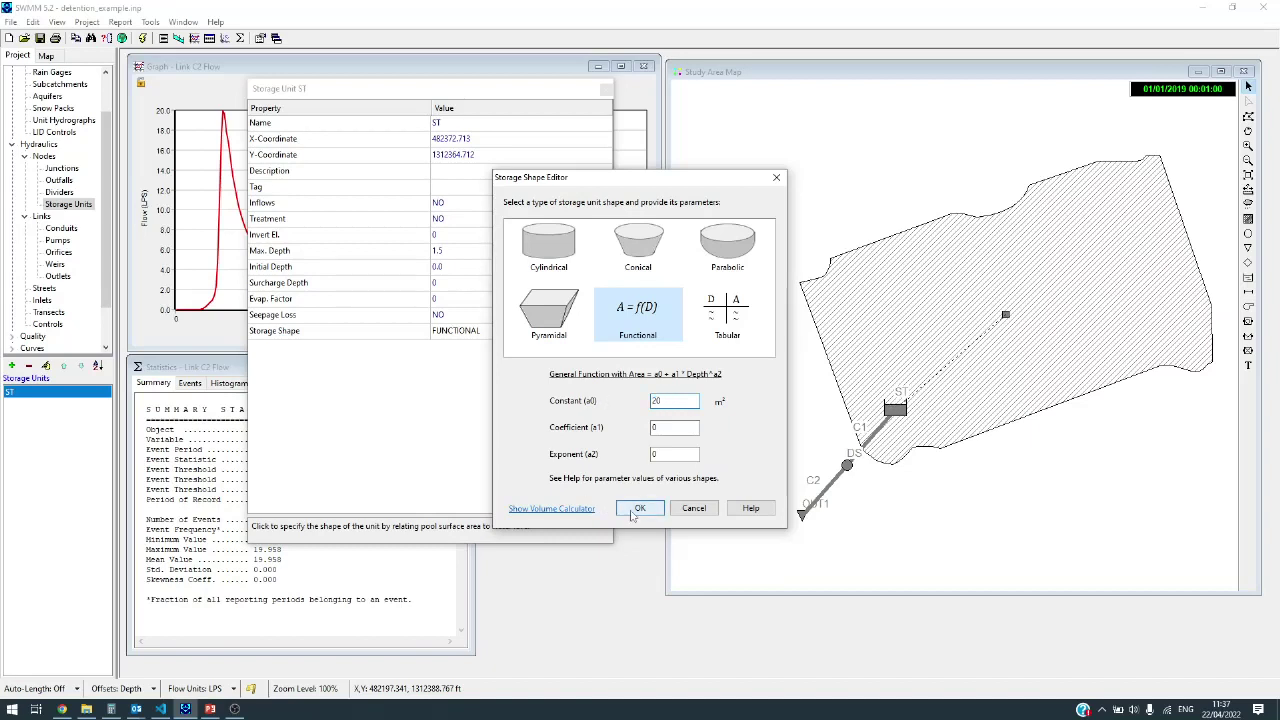
left_click(634, 510)
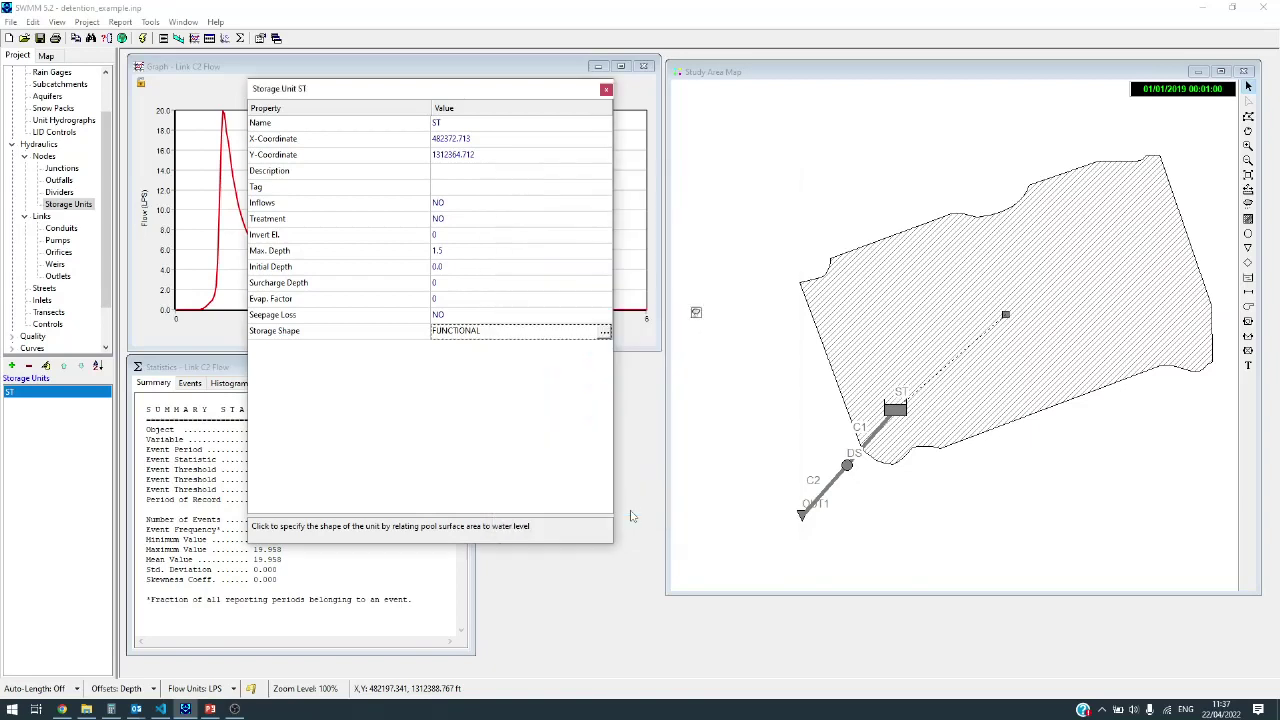
left_click(606, 89)
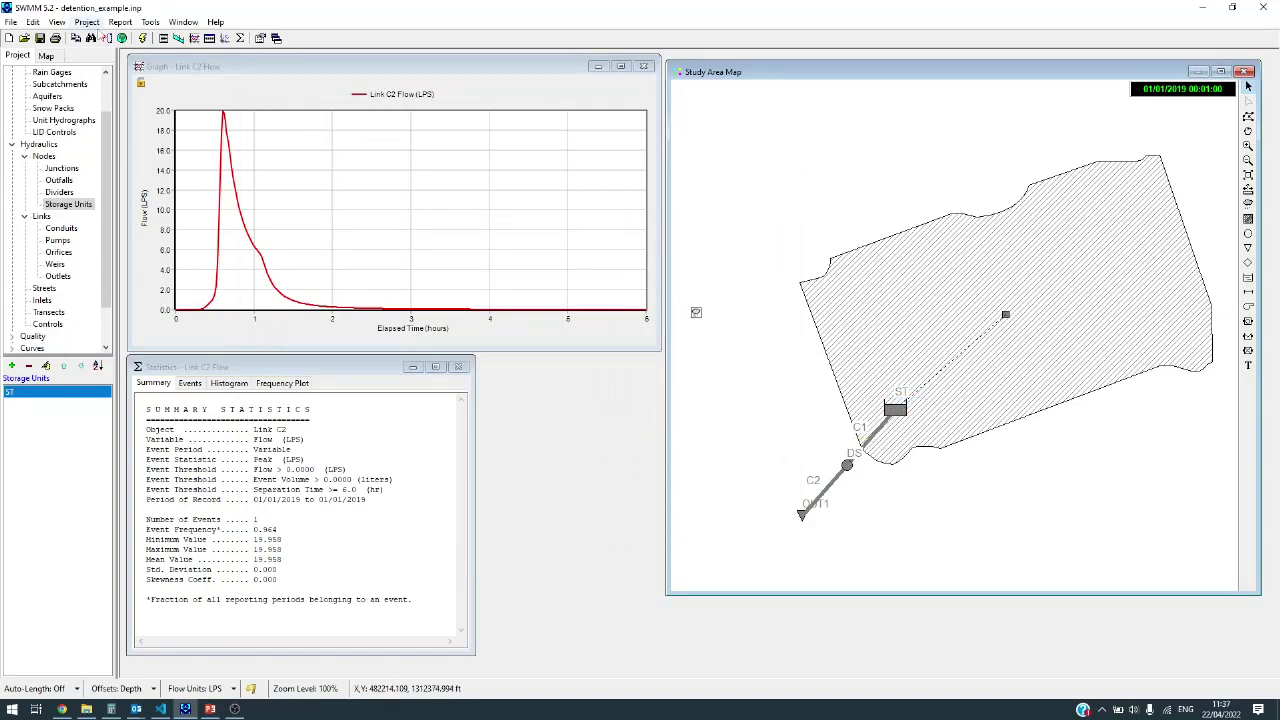
Step: Rerun the model and review storage ST's depth time series graph
left_click(142, 38)
left_click(636, 412)
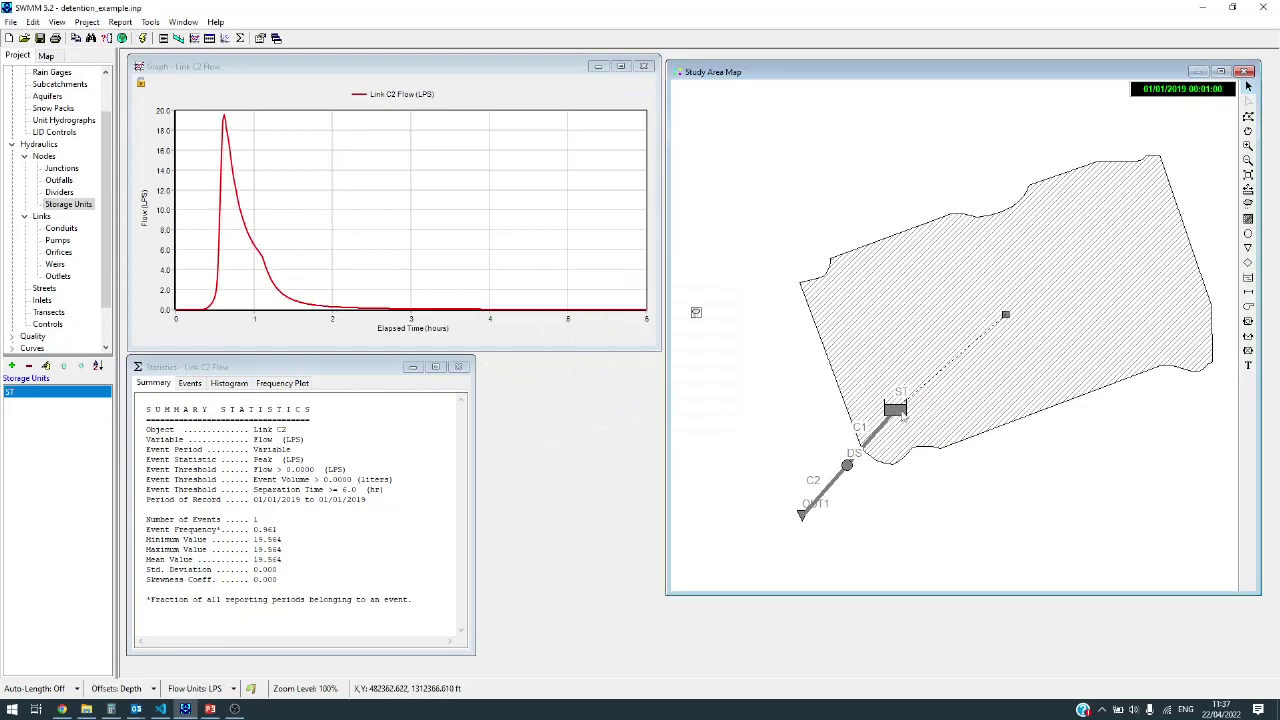
left_click(194, 38)
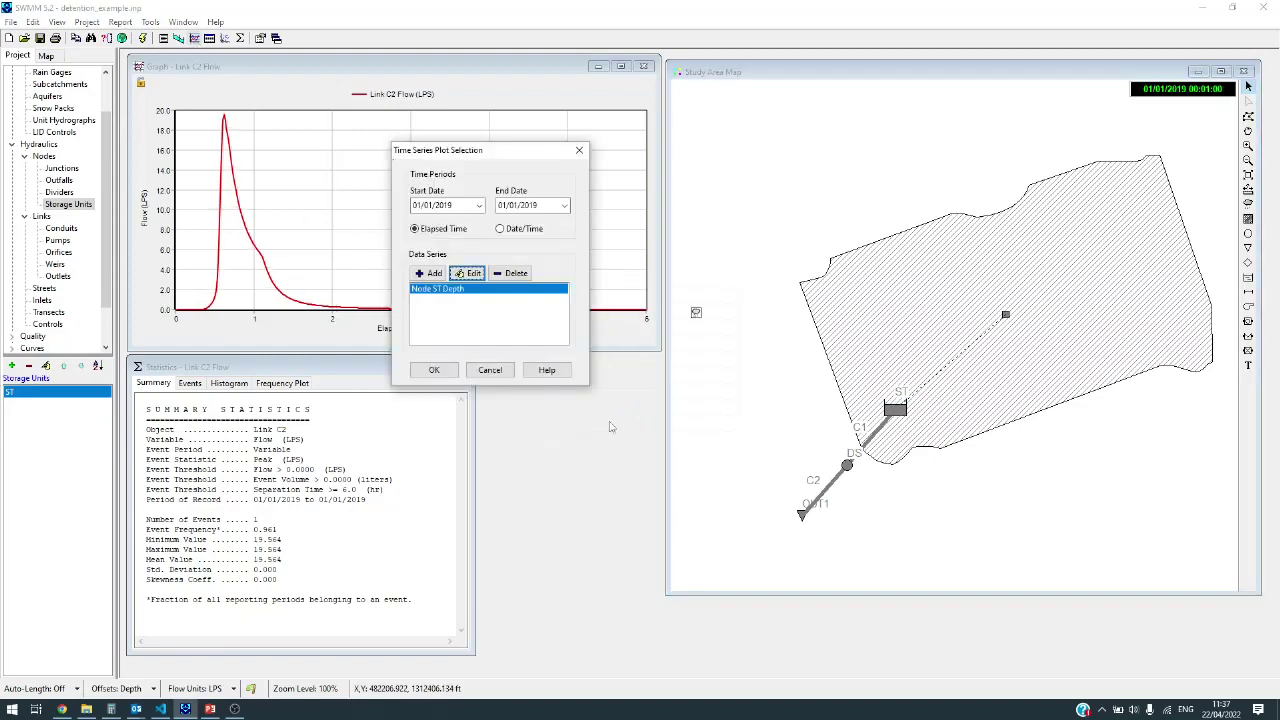
left_click(434, 370)
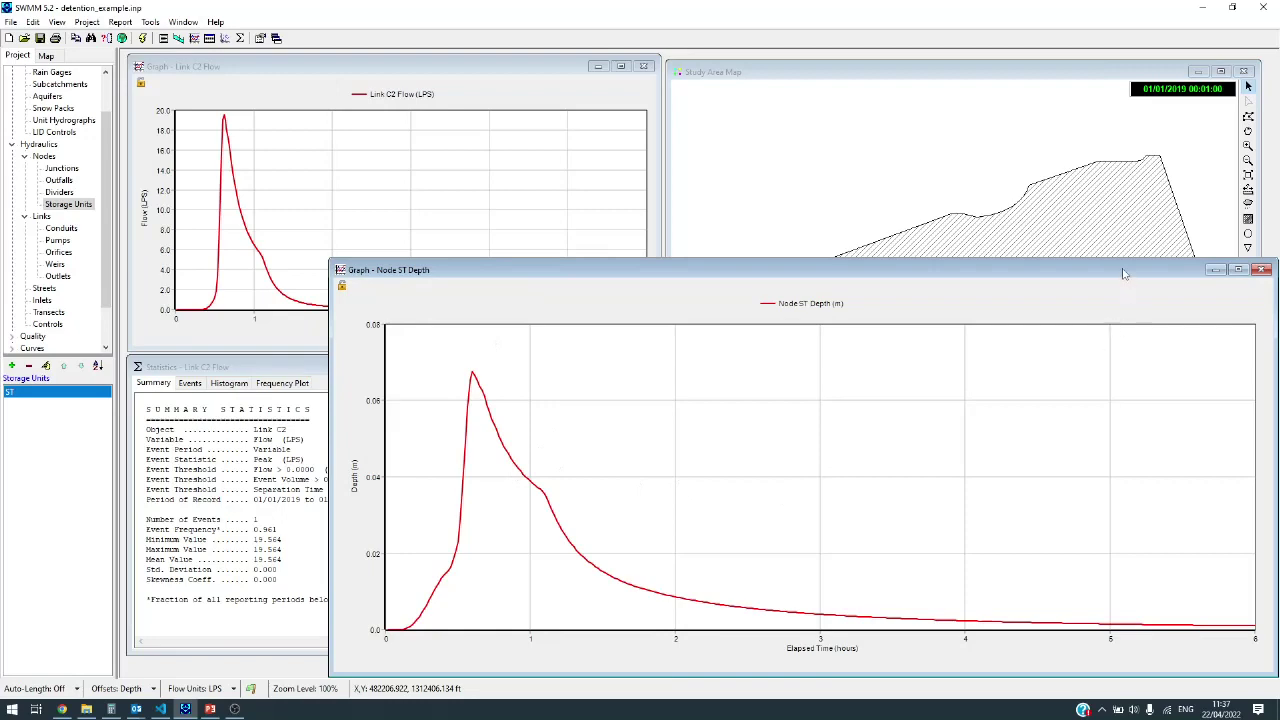
left_click_drag(1112, 274, 902, 277)
left_click(1040, 272)
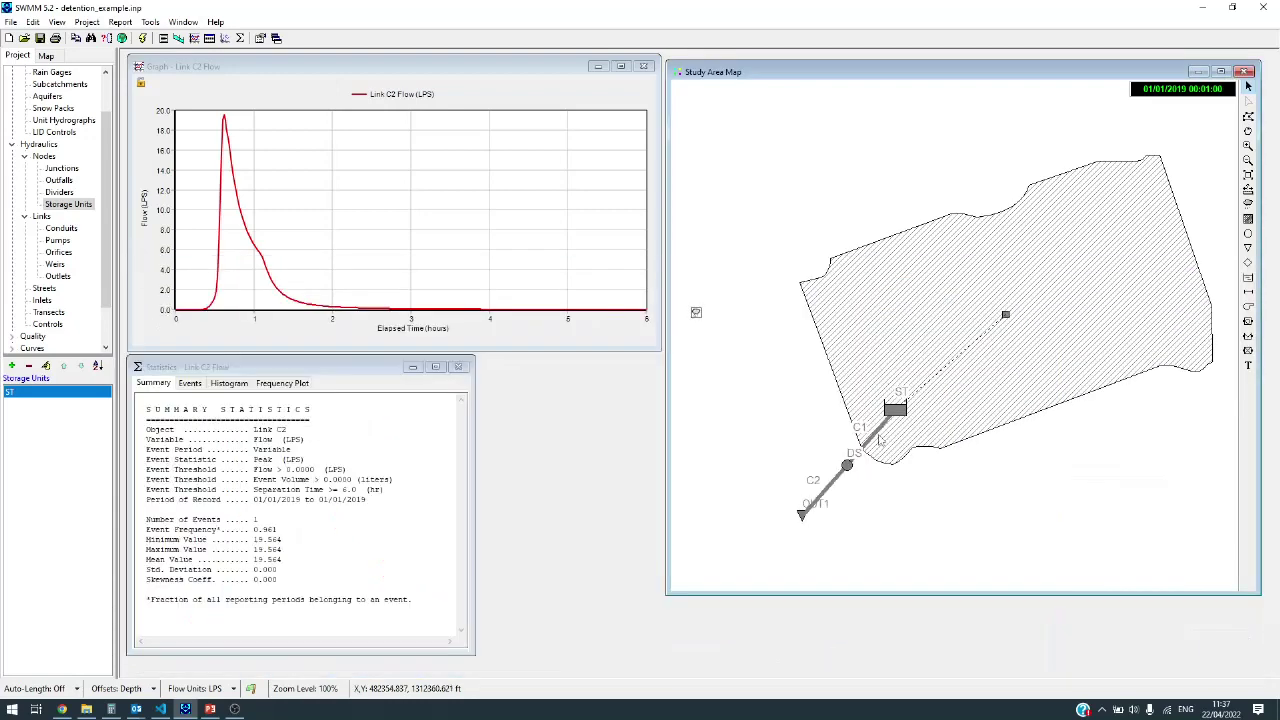
Step: Plot the water elevation profile from storage ST to outfall OUT1
left_click(897, 407)
left_click(181, 39)
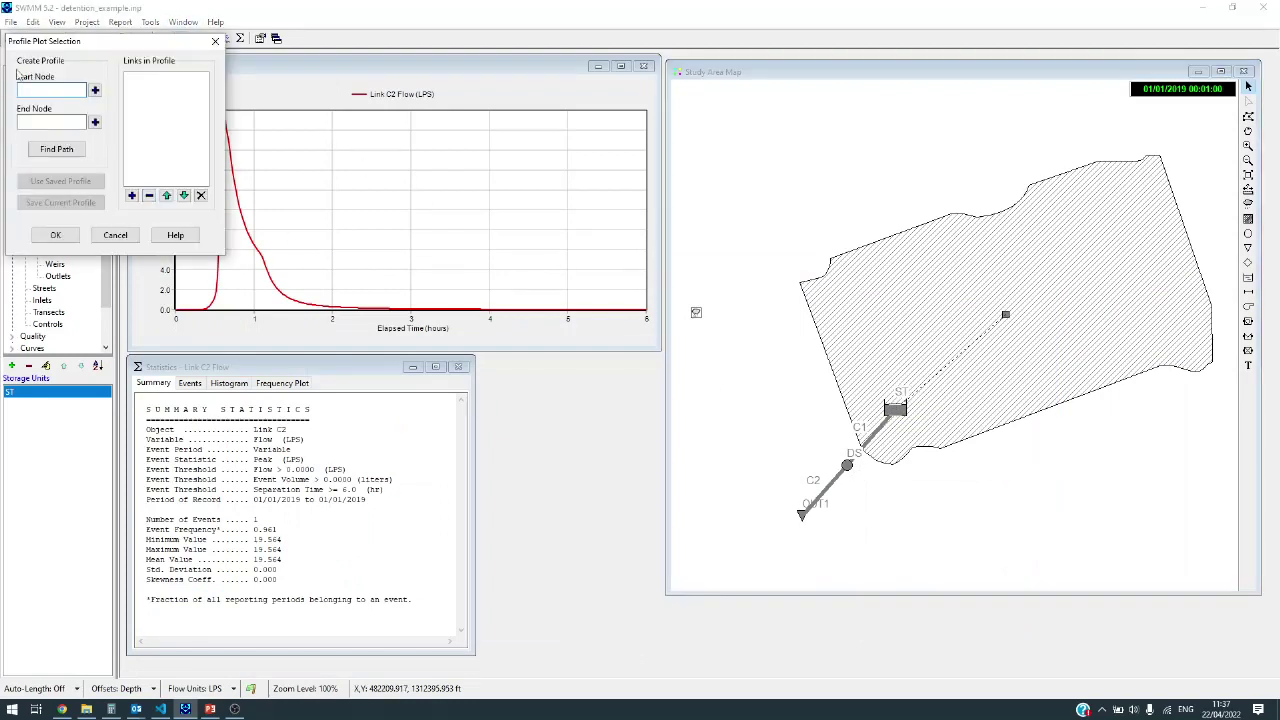
left_click(95, 90)
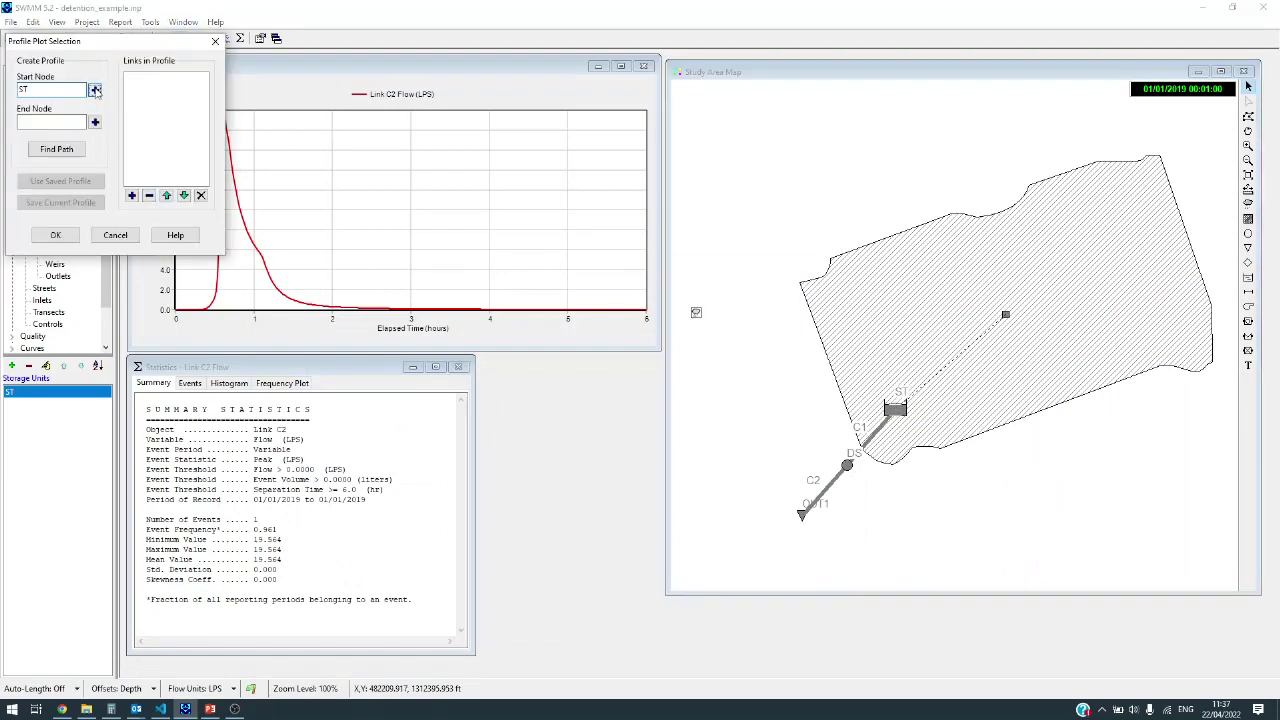
left_click(805, 516)
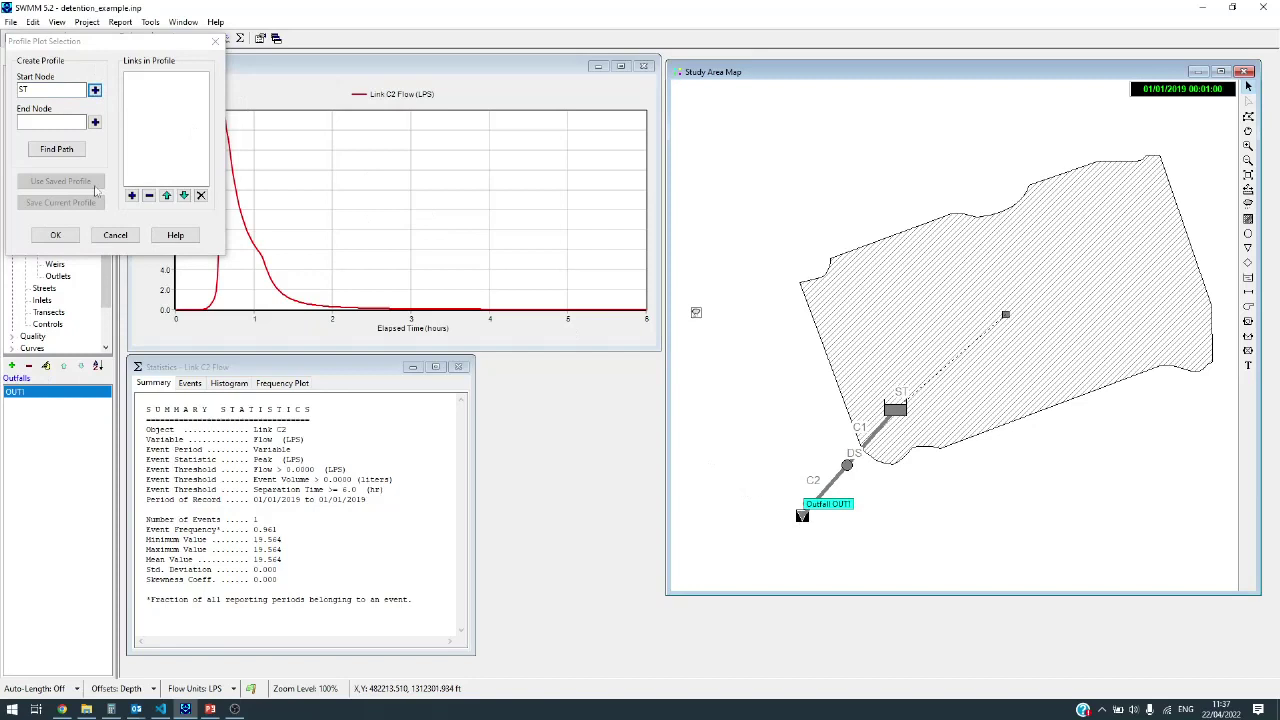
left_click(95, 122)
left_click(57, 149)
left_click(55, 235)
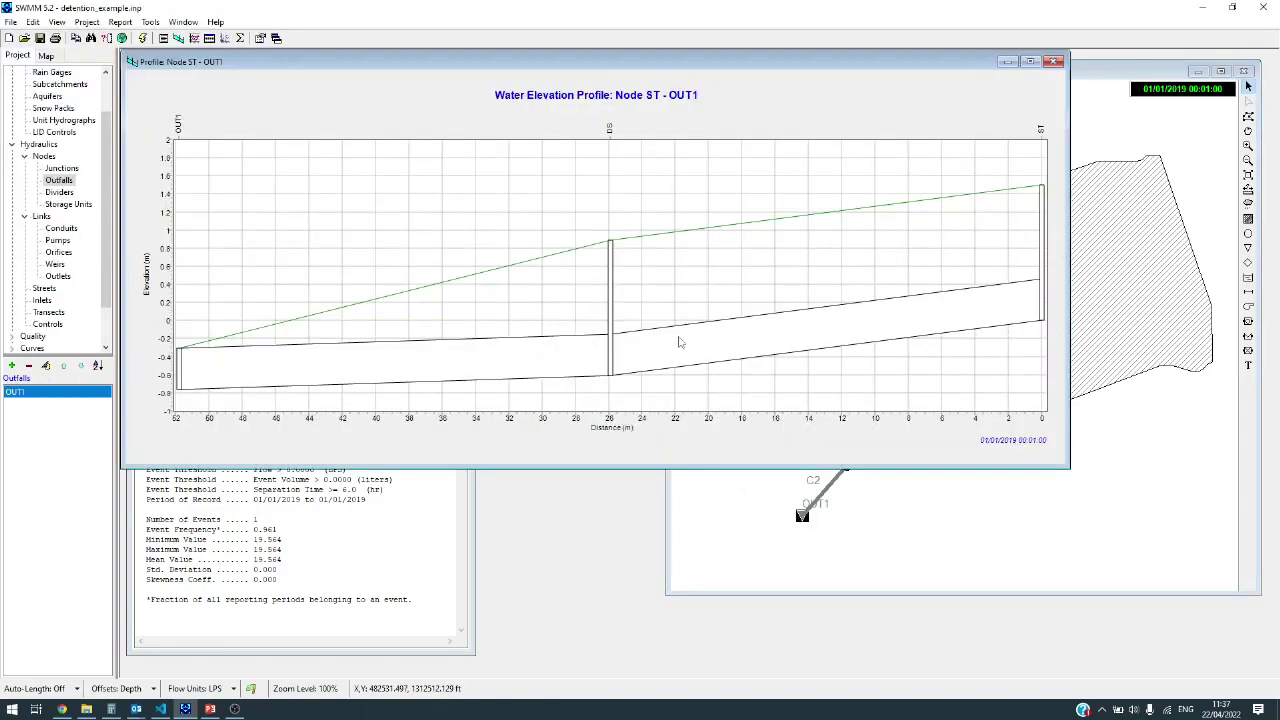
left_click(867, 518)
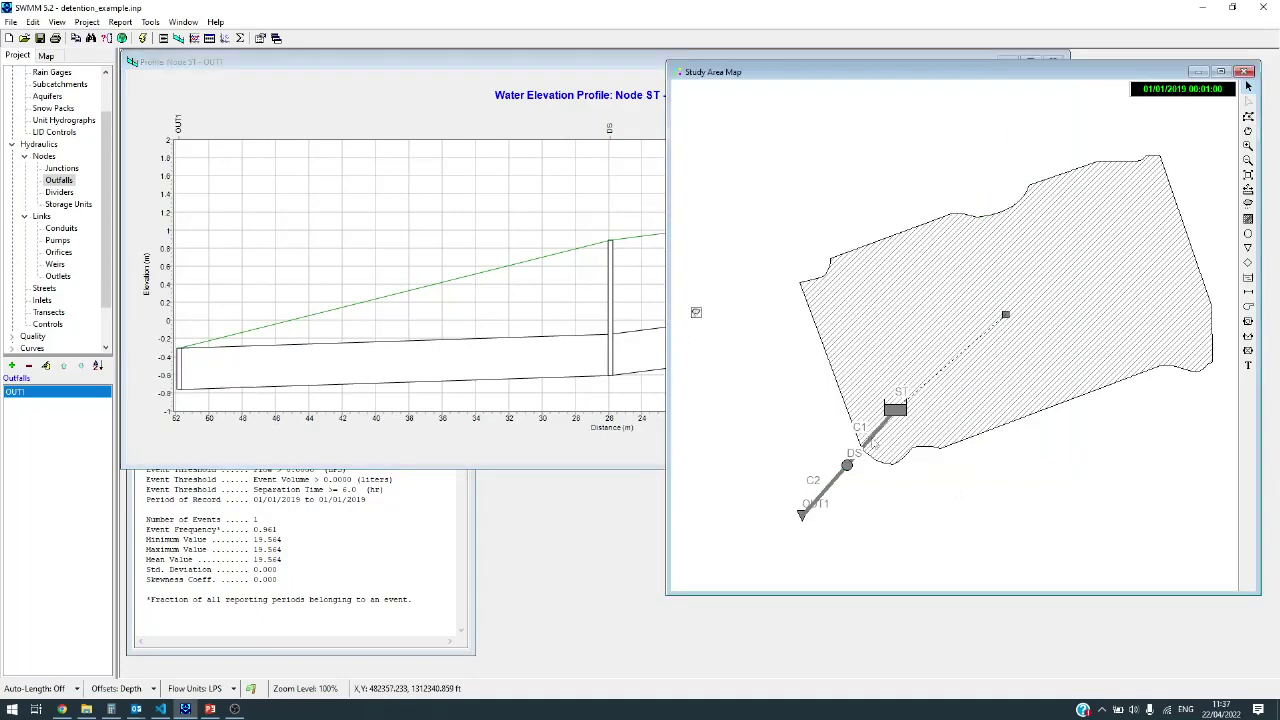
left_click(655, 315)
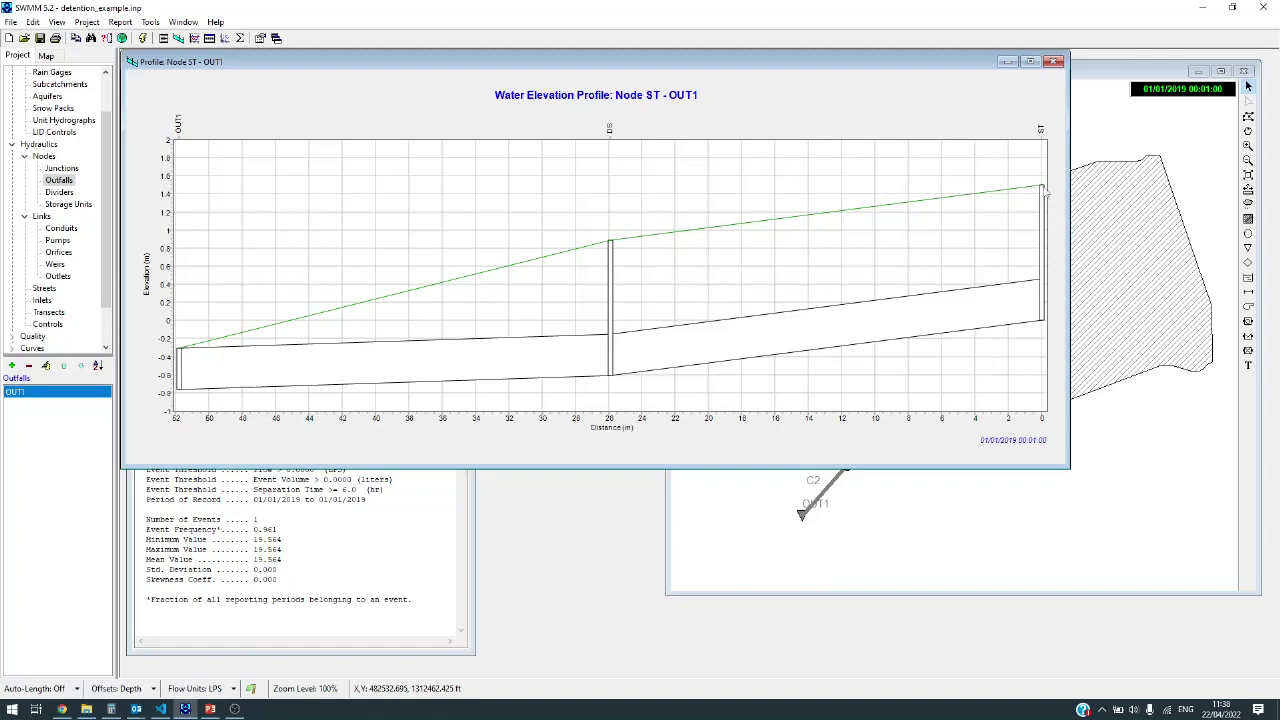
Step: Give conduit C1 a rectangular open cross-section with 1 m bottom width and 0.20 m height
left_click(1068, 579)
double_click(870, 440)
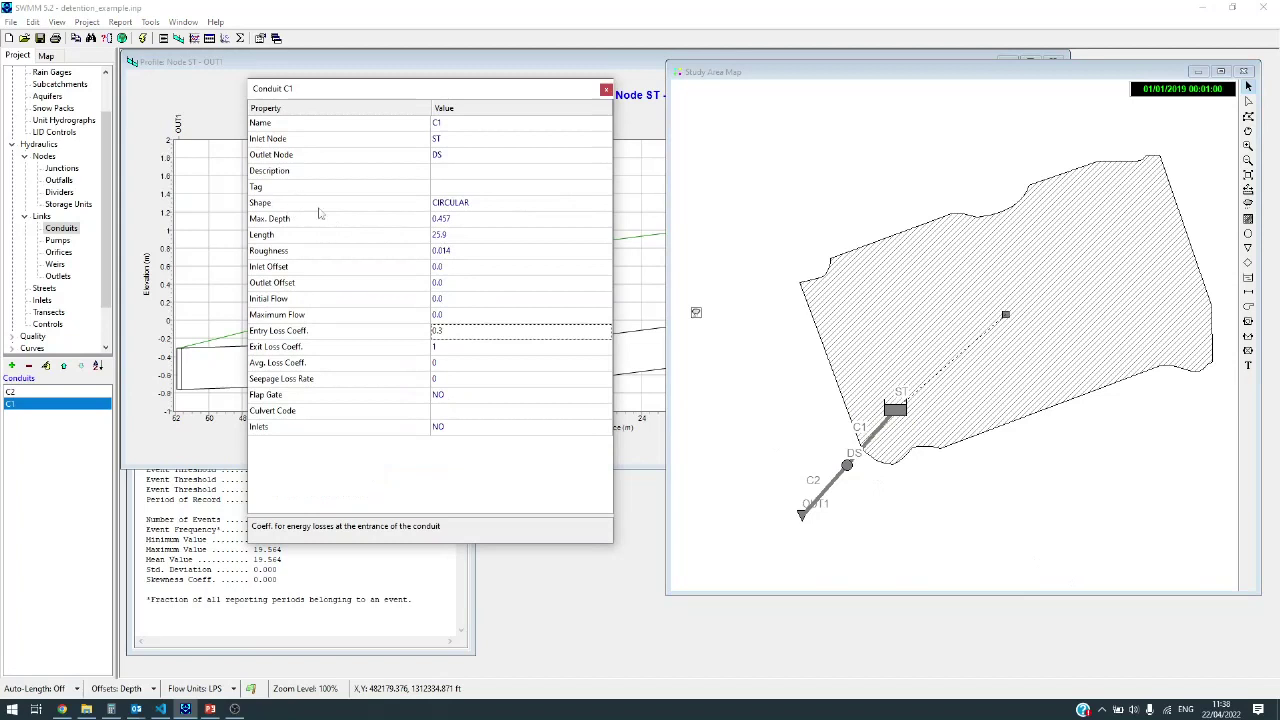
left_click(477, 205)
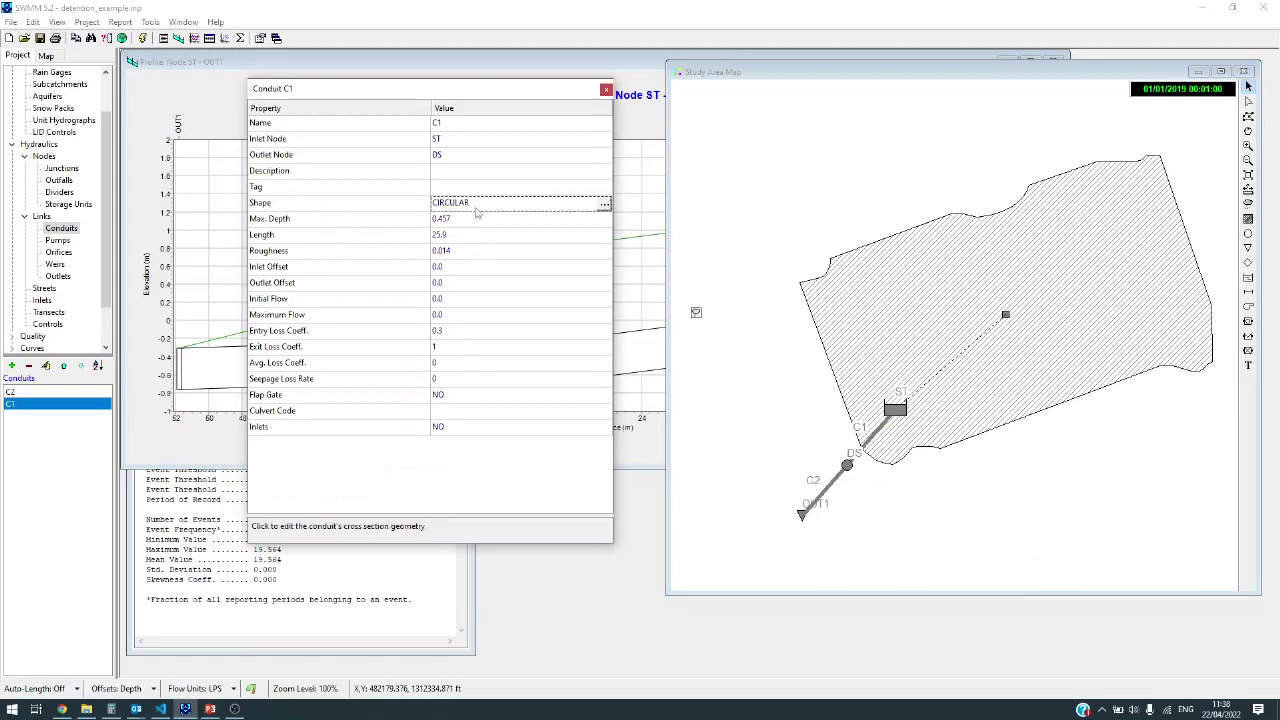
left_click(604, 204)
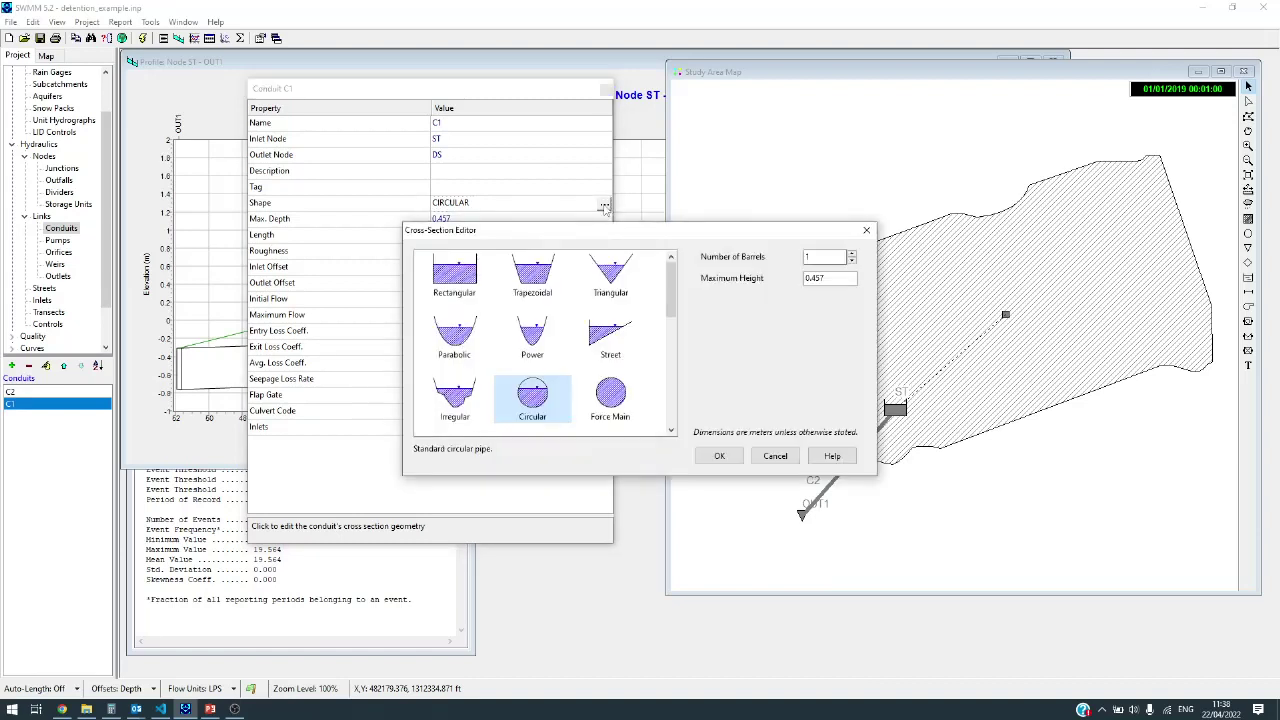
left_click(466, 285)
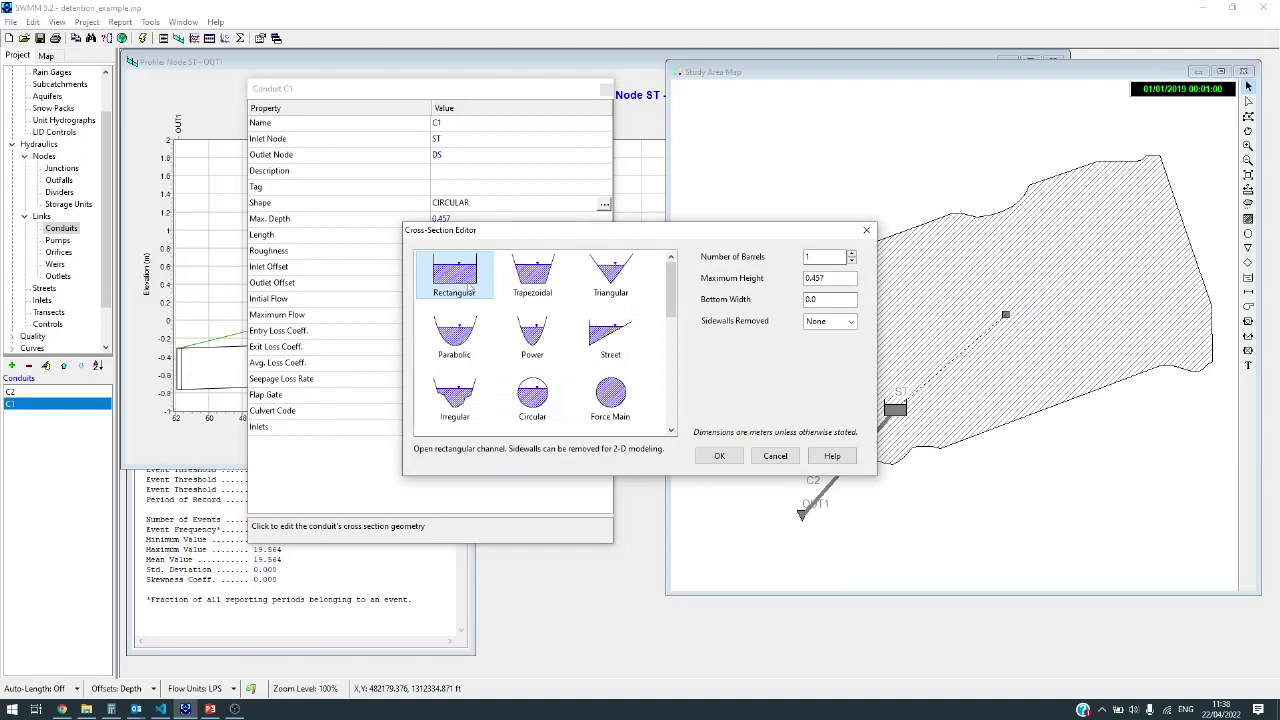
left_click(719, 456)
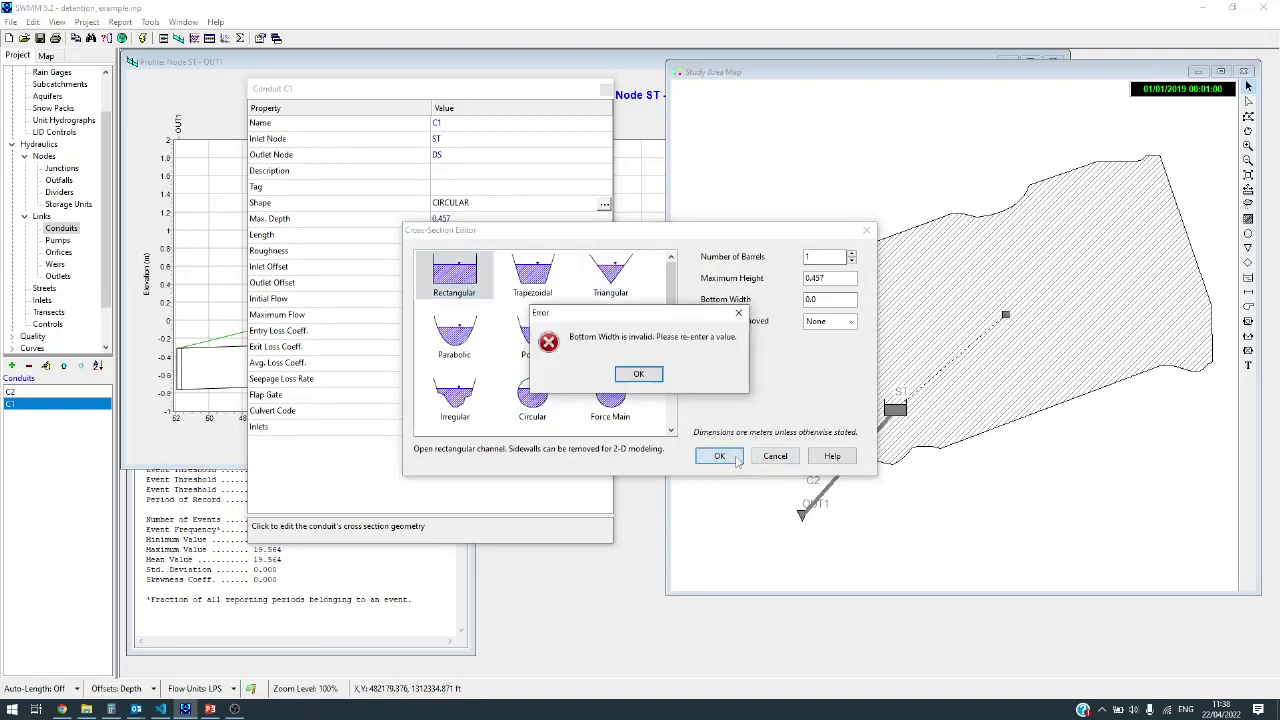
left_click(638, 375)
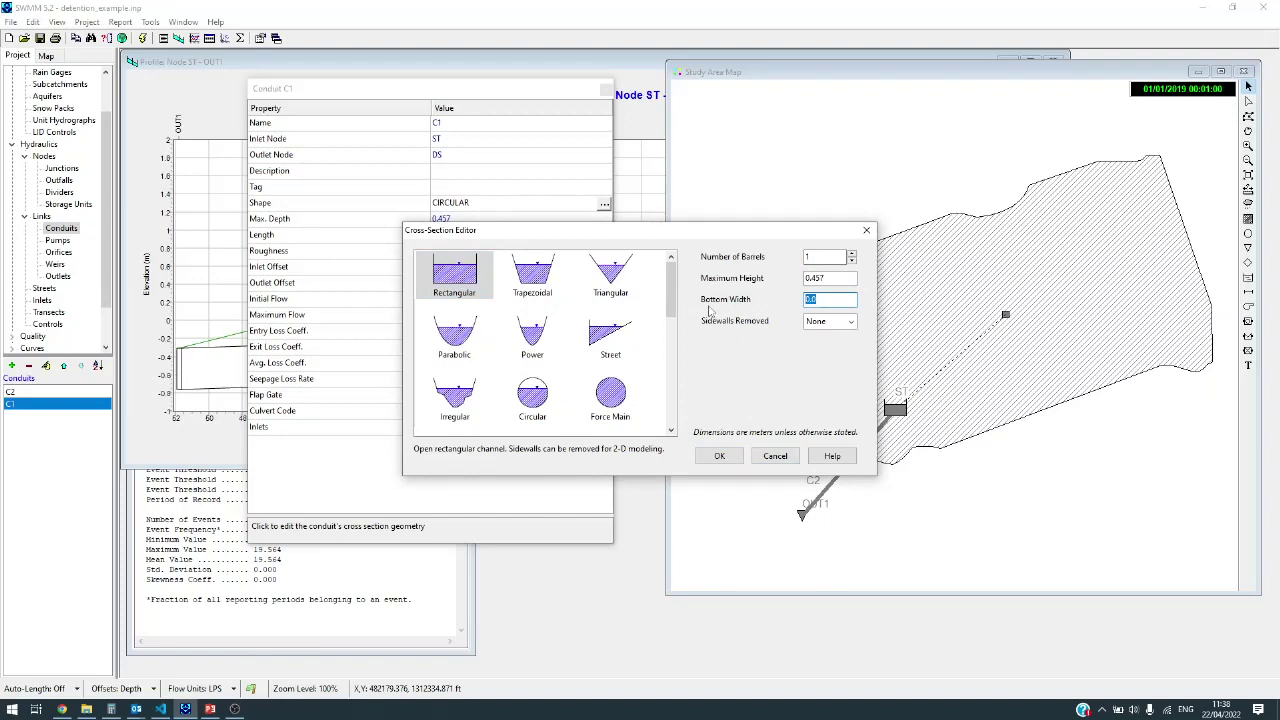
type("1")
double_click(826, 278)
type(".20")
left_click(714, 457)
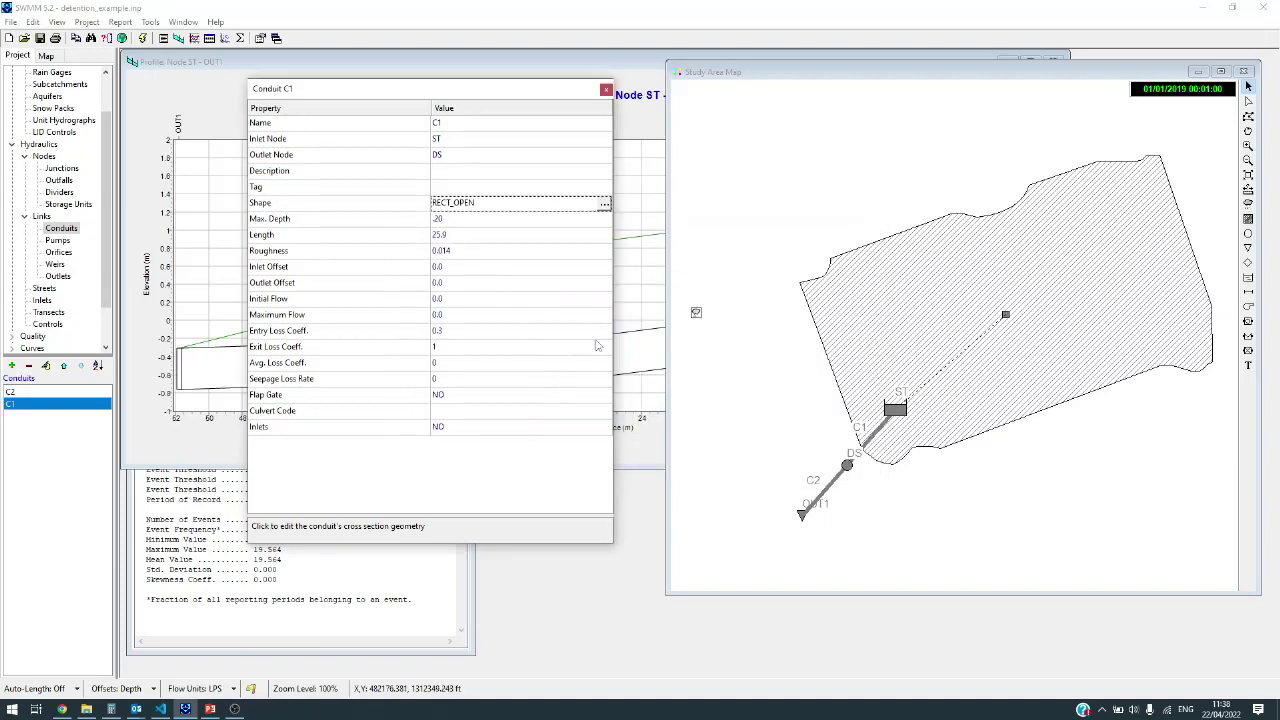
Step: Rerun with the open rectangular C1 so the C2 flow peak drops to 19.499 LPS
left_click(143, 38)
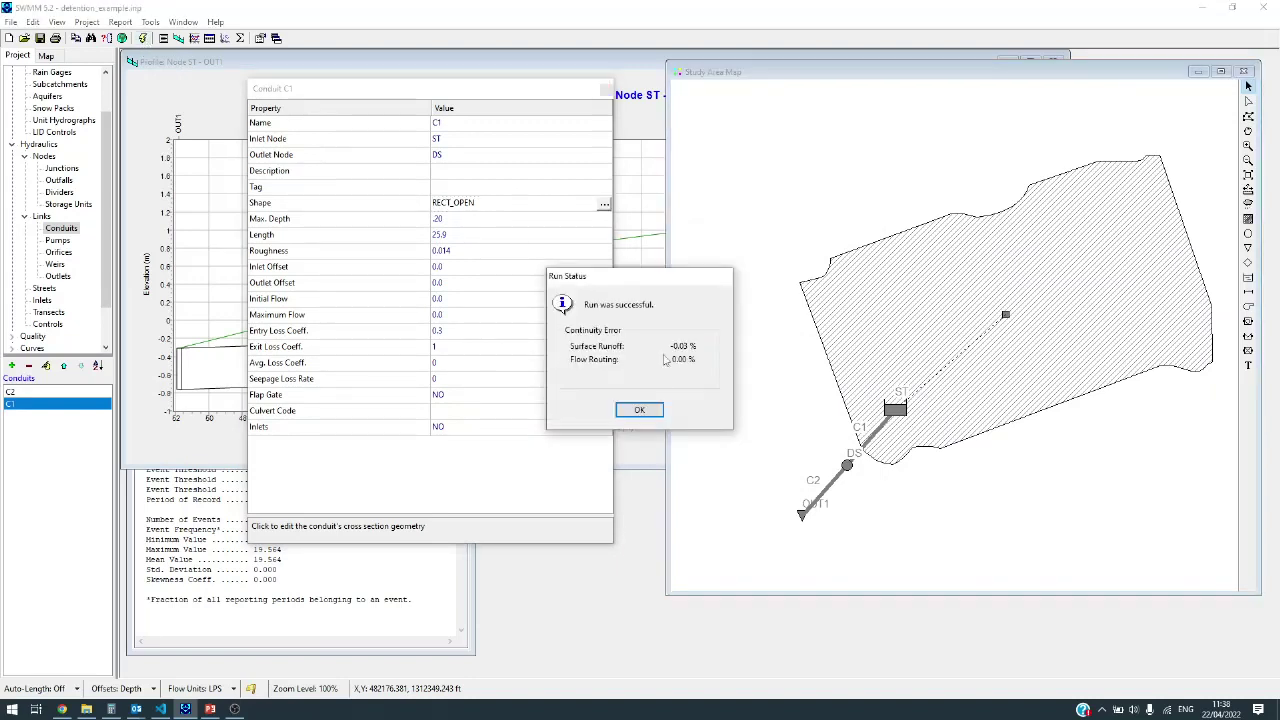
left_click(624, 412)
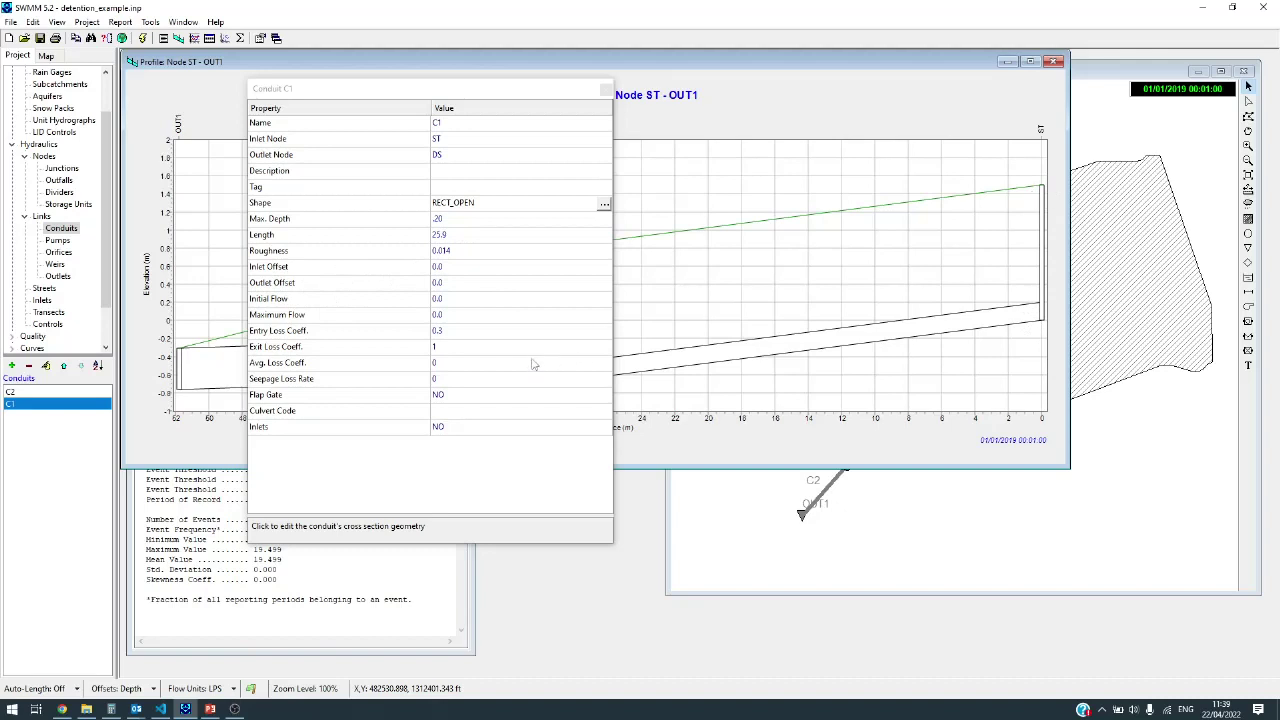
Step: Raise storage unit ST's maximum depth from 1.5 to 1.6 m
left_click(482, 268)
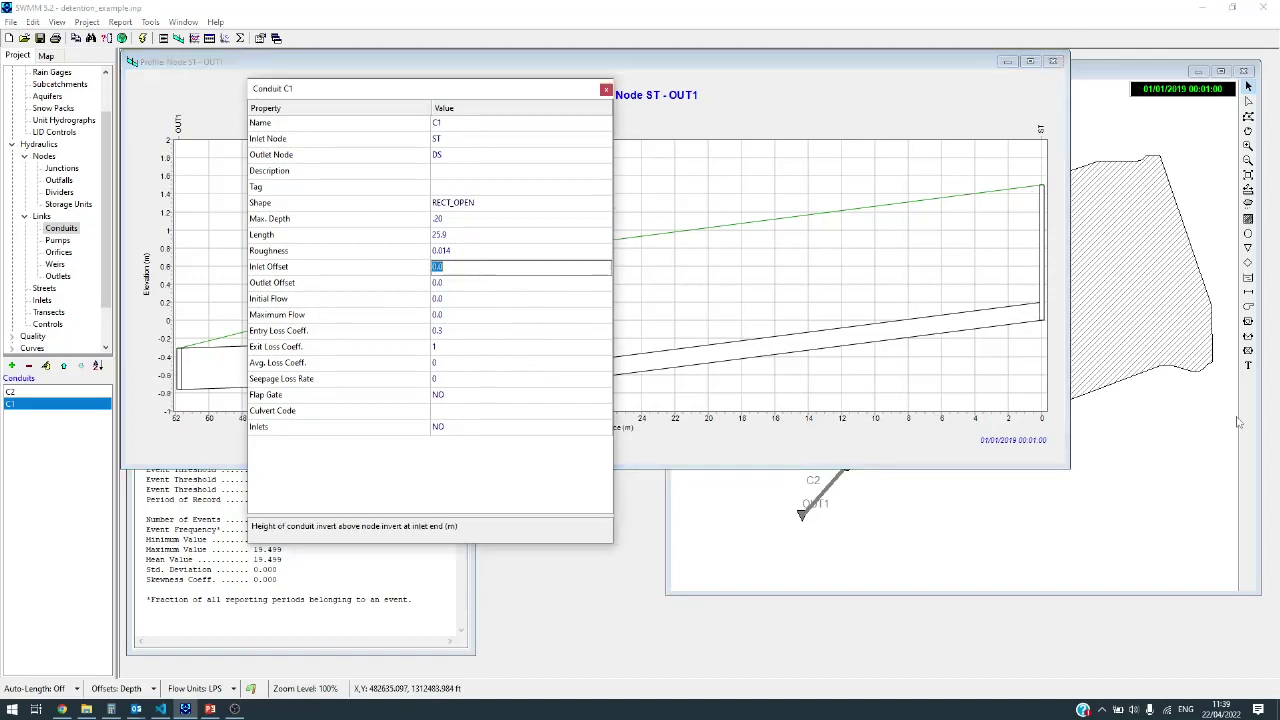
left_click(1219, 480)
left_click(895, 408)
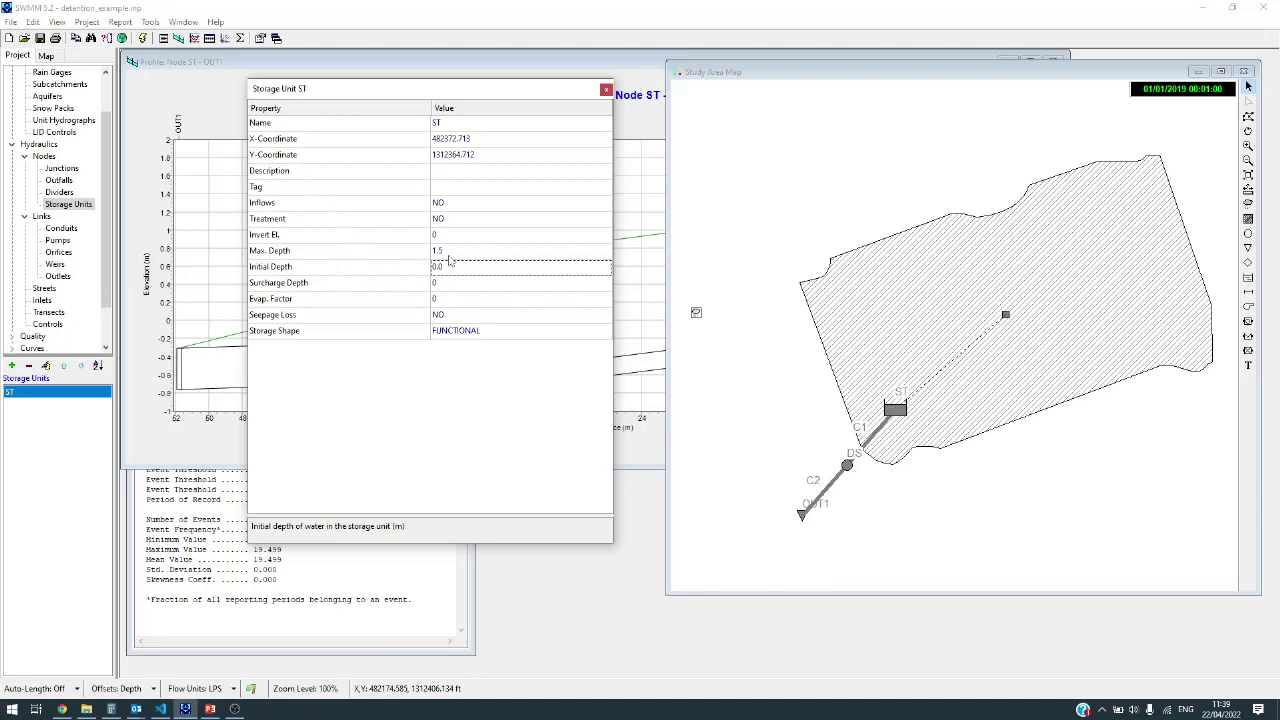
left_click(501, 254)
left_click(501, 256)
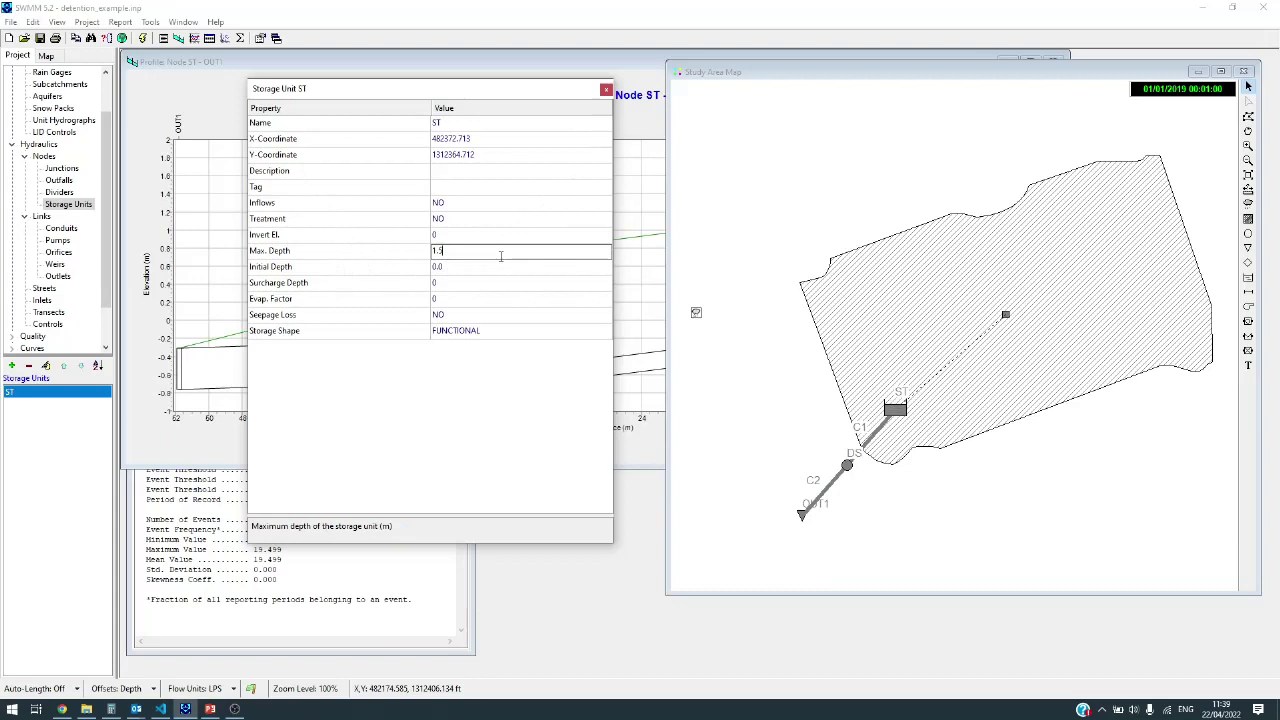
type("6")
left_click(606, 91)
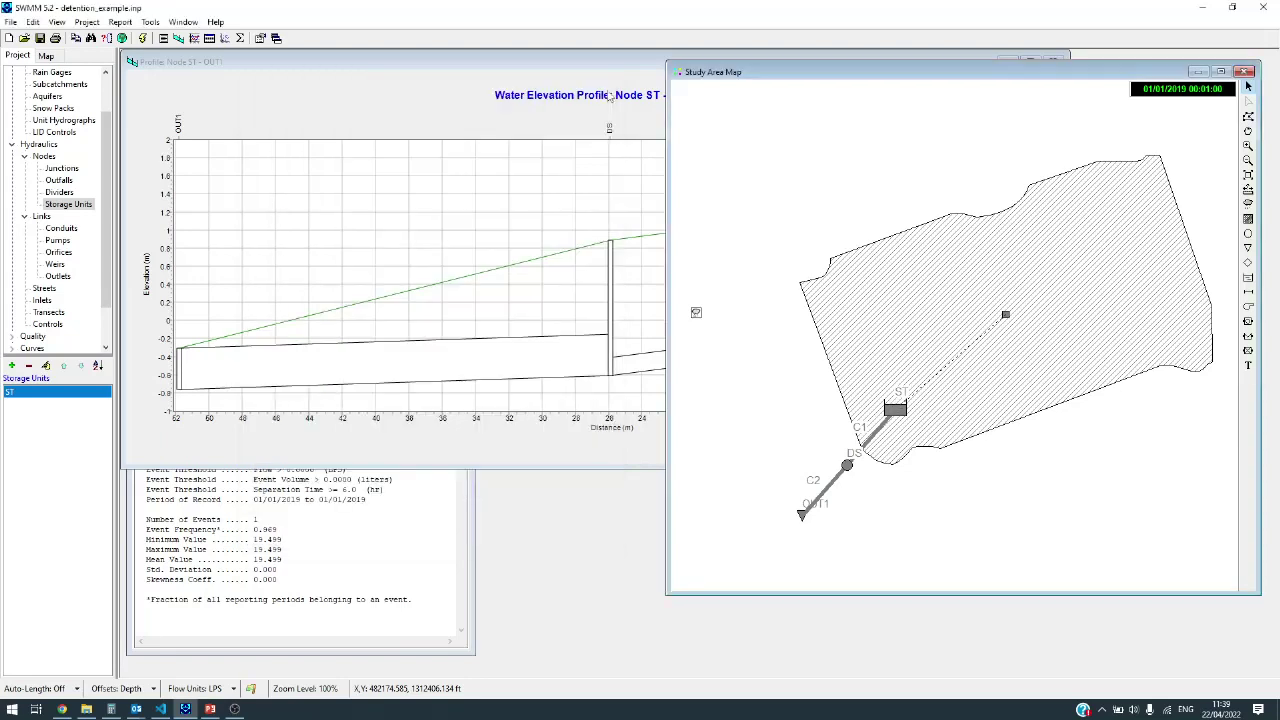
Step: Review conduit C1's maximum depth and set its inlet offset to 0.8 m
left_click(605, 96)
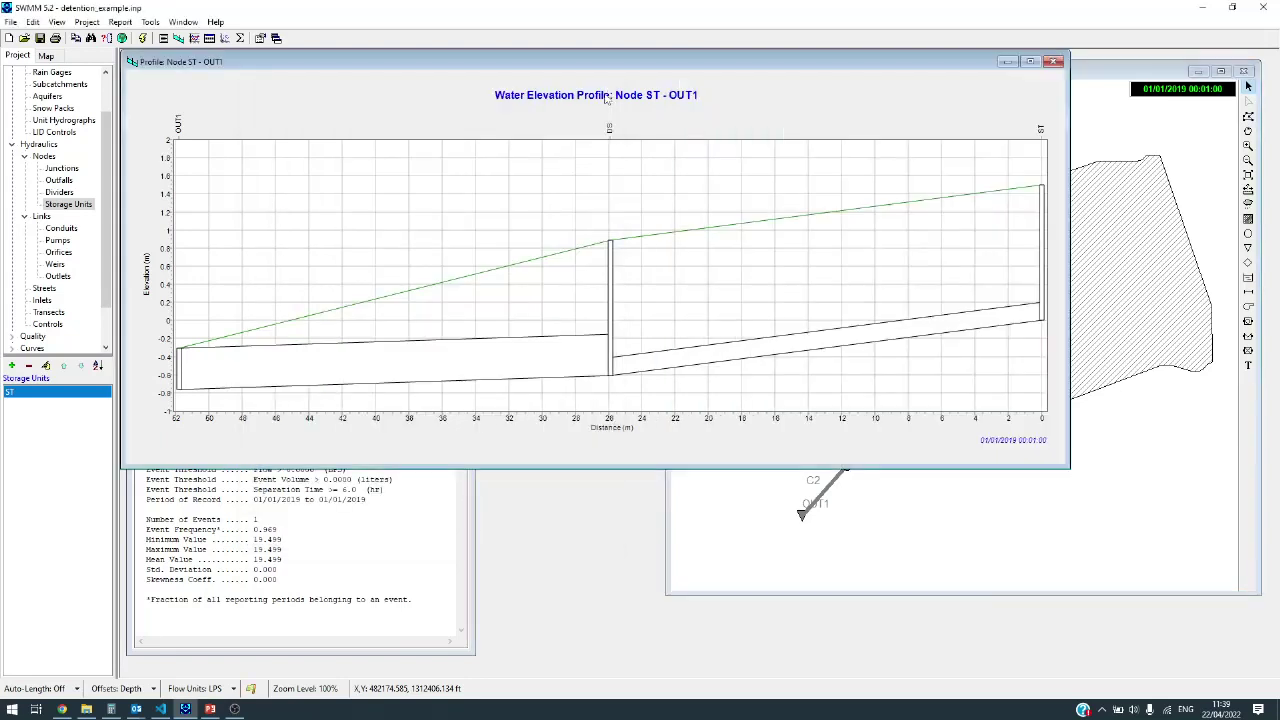
left_click(815, 543)
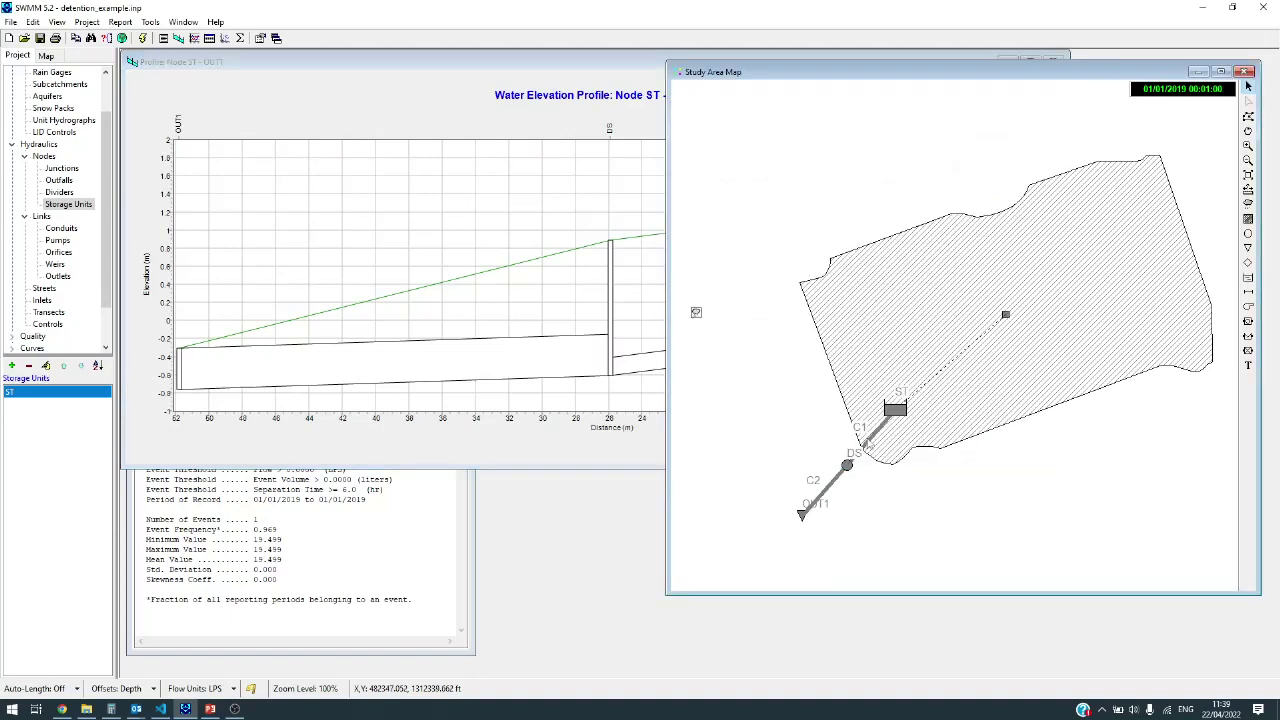
left_click(871, 438)
double_click(871, 438)
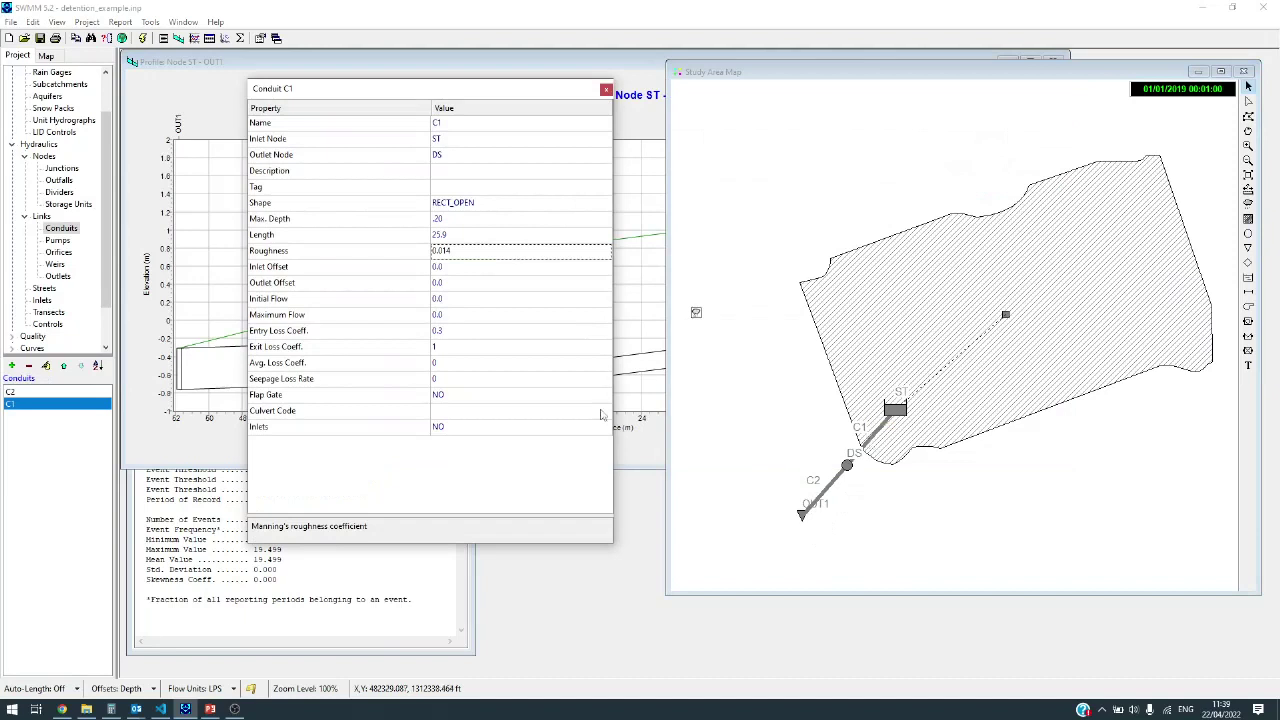
left_click(447, 220)
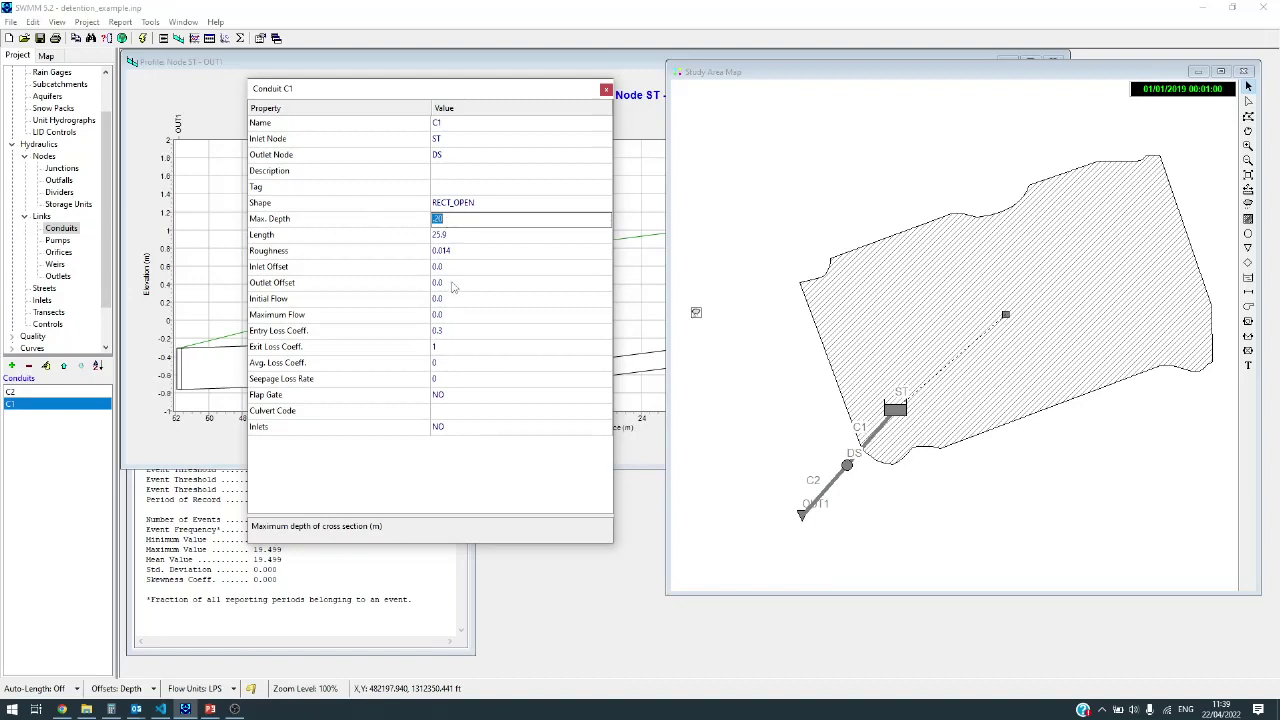
left_click(458, 268)
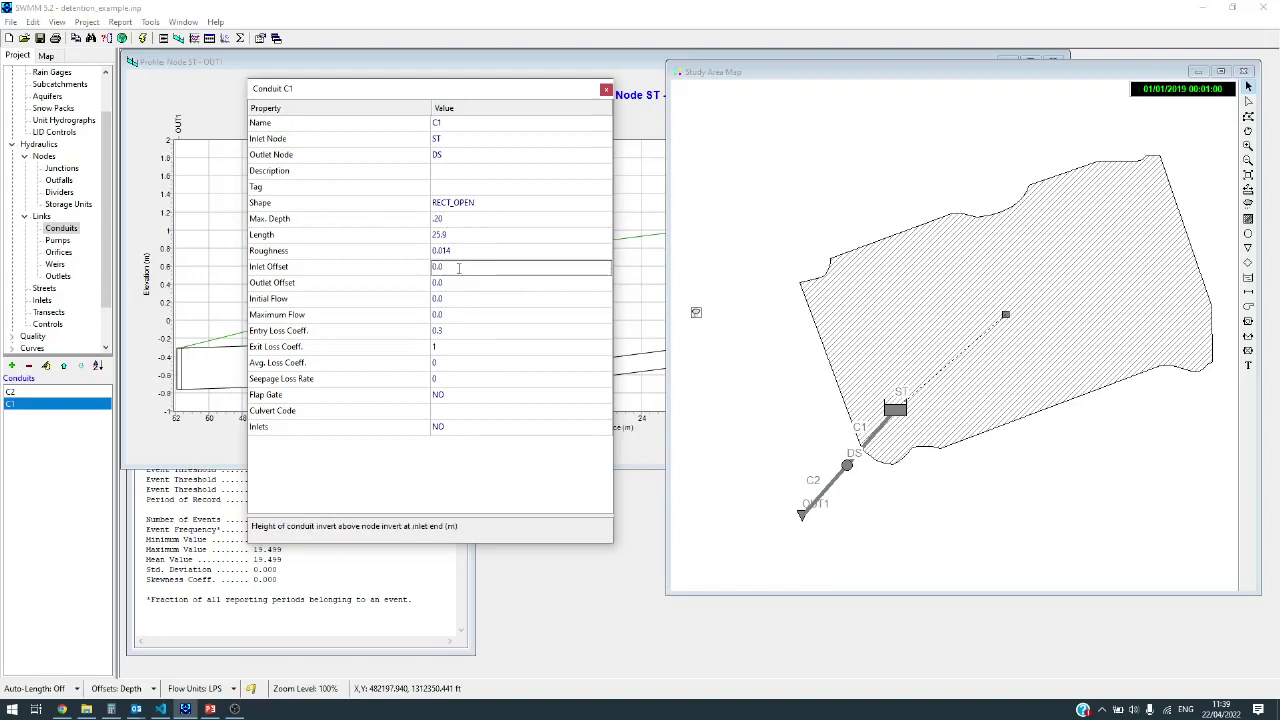
left_click(870, 437)
left_click(606, 90)
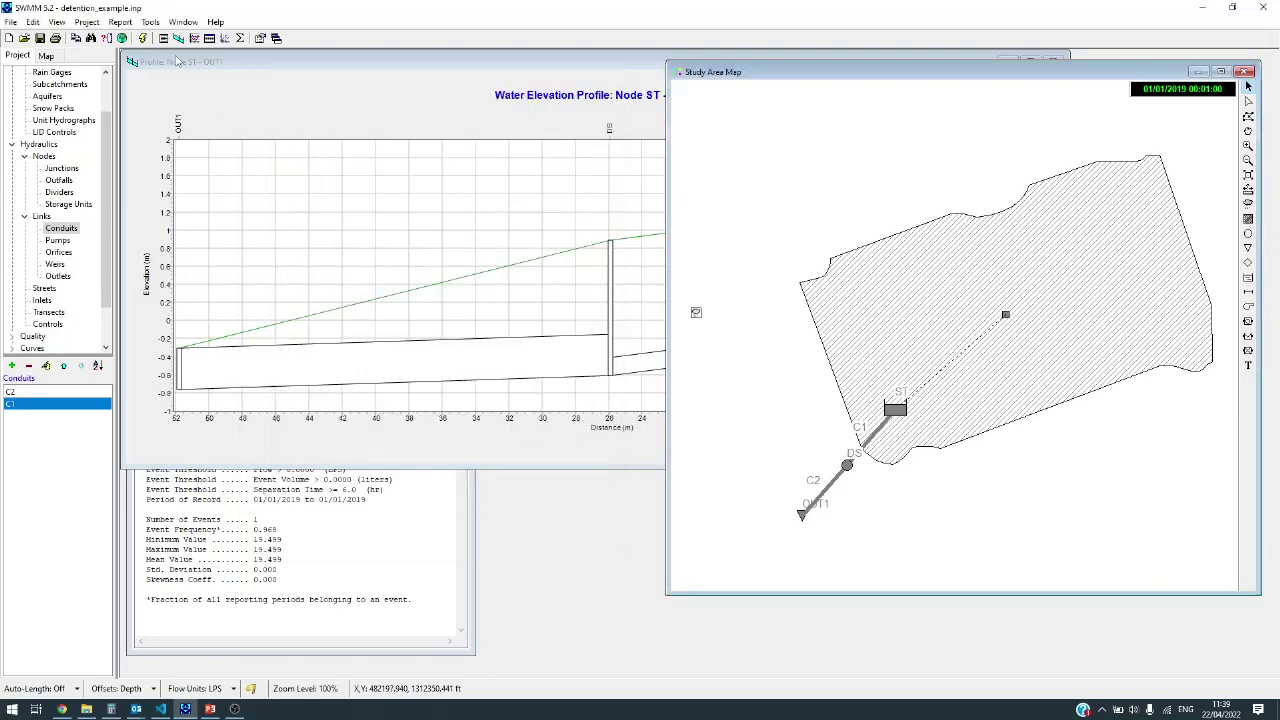
Step: Rerun the model and move the updated profile plot aside to reveal the flow graph
left_click(146, 38)
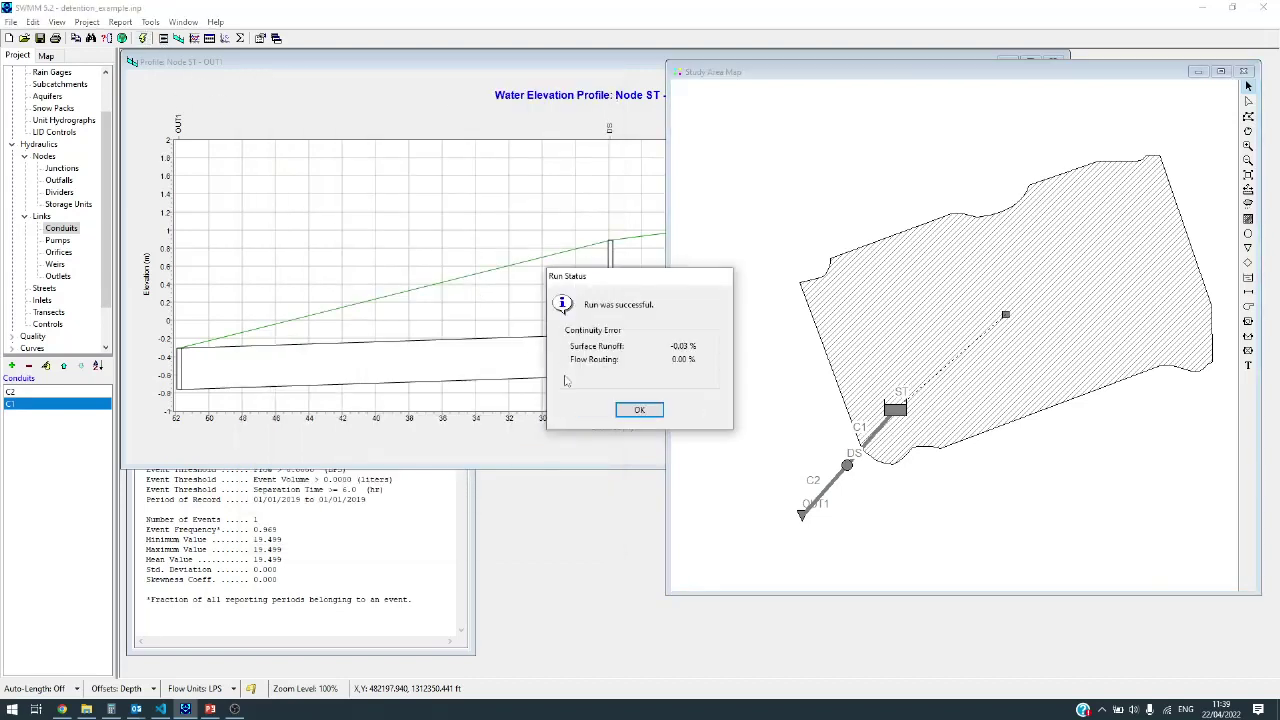
left_click(626, 408)
left_click(479, 458)
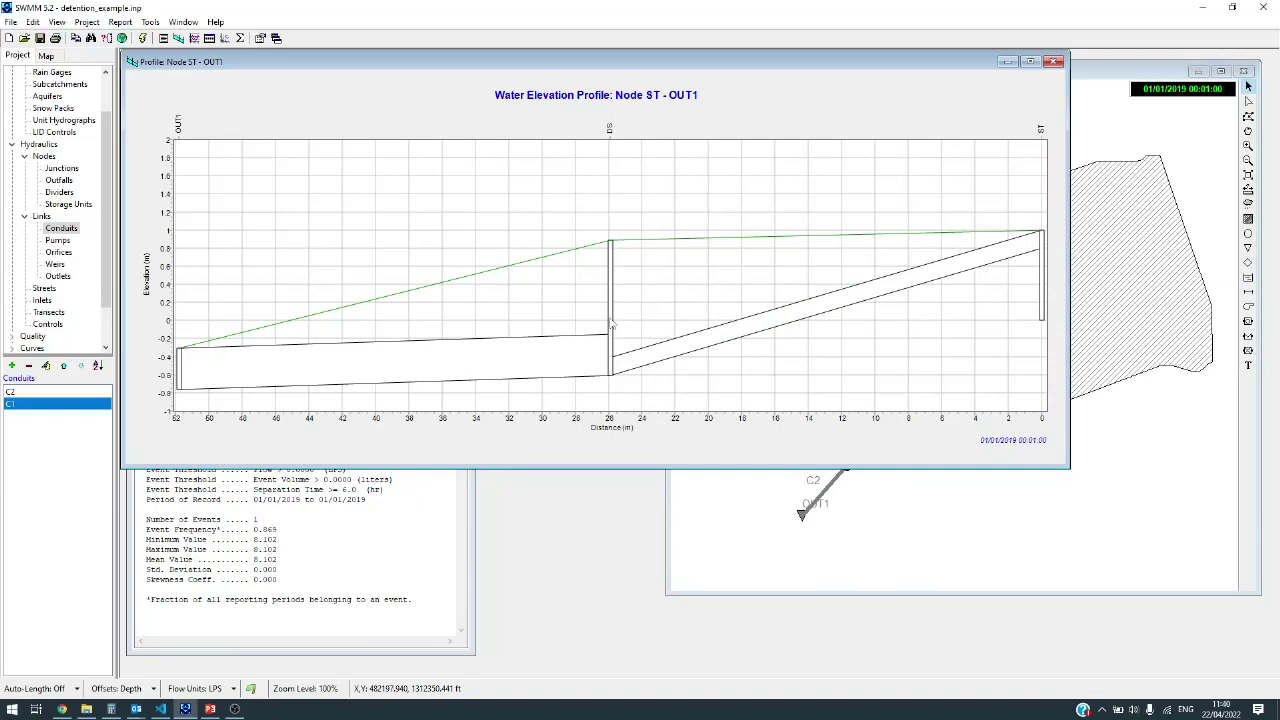
left_click_drag(377, 62, 670, 101)
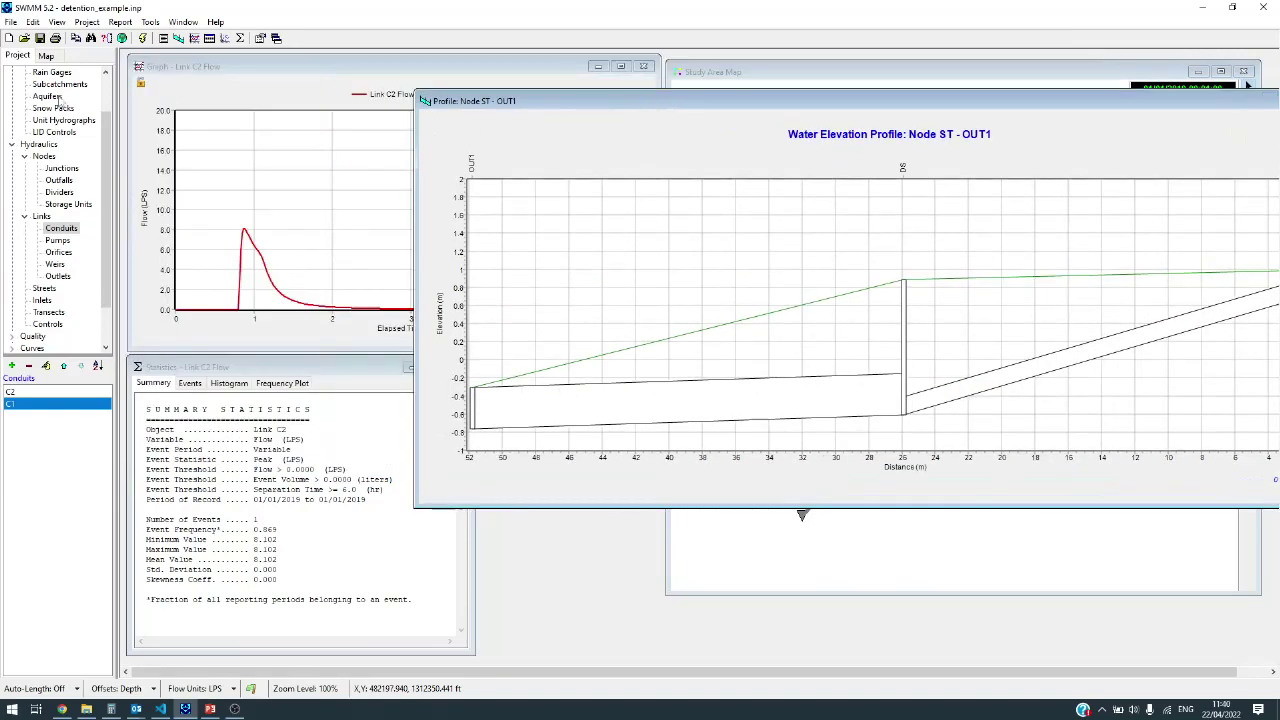
Step: Rerun twice more and close the profile, leaving C2 flow peaking at 8.102 LPS
left_click(142, 38)
left_click(658, 412)
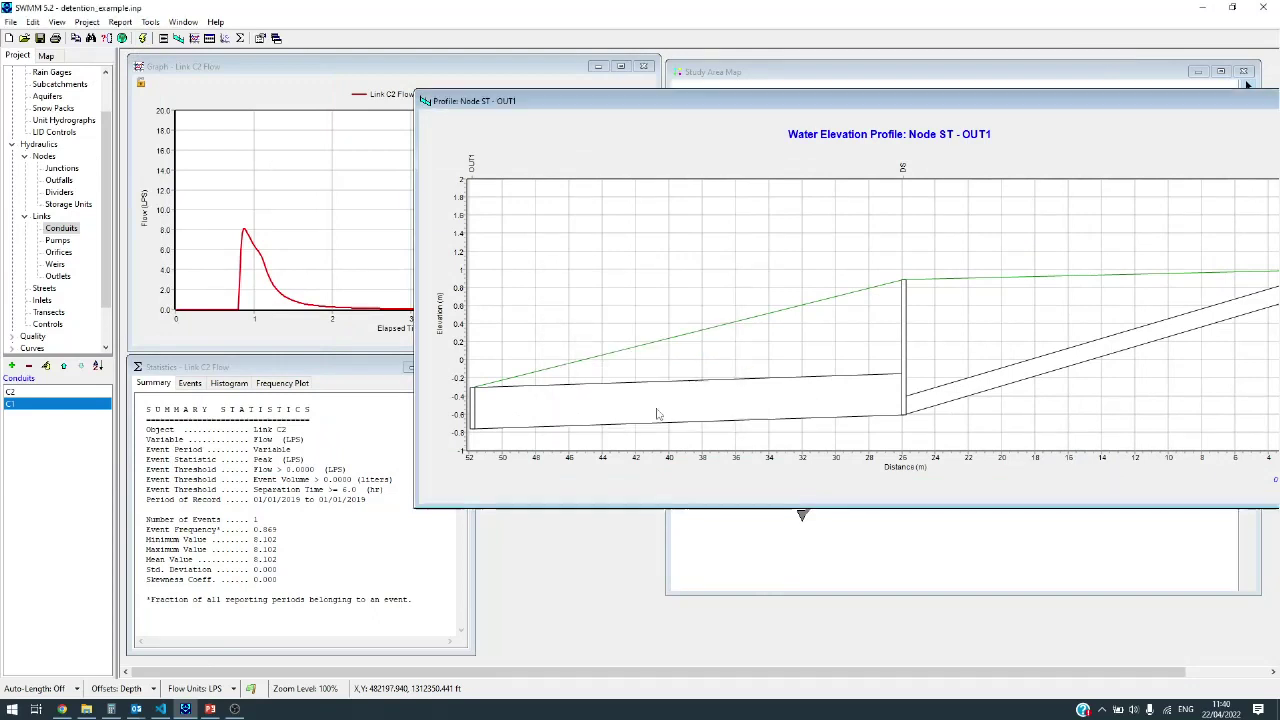
left_click(142, 38)
left_click(645, 410)
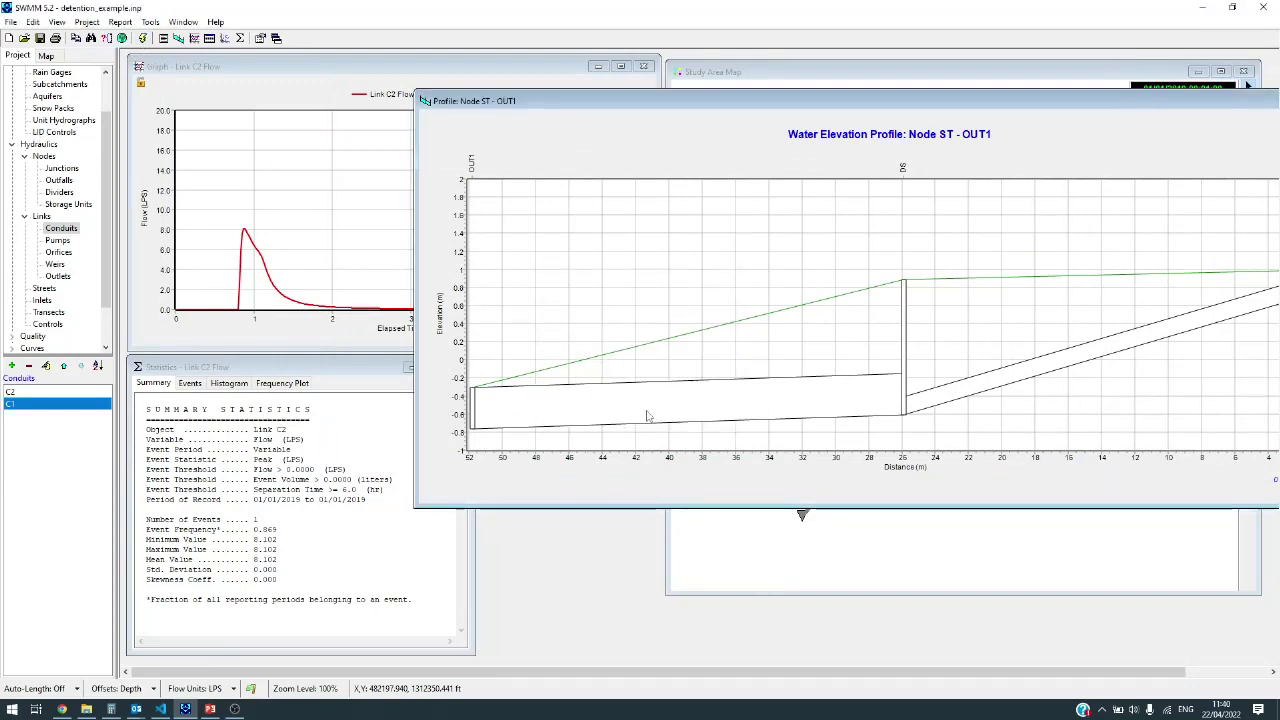
left_click_drag(929, 100, 645, 210)
left_click(1066, 208)
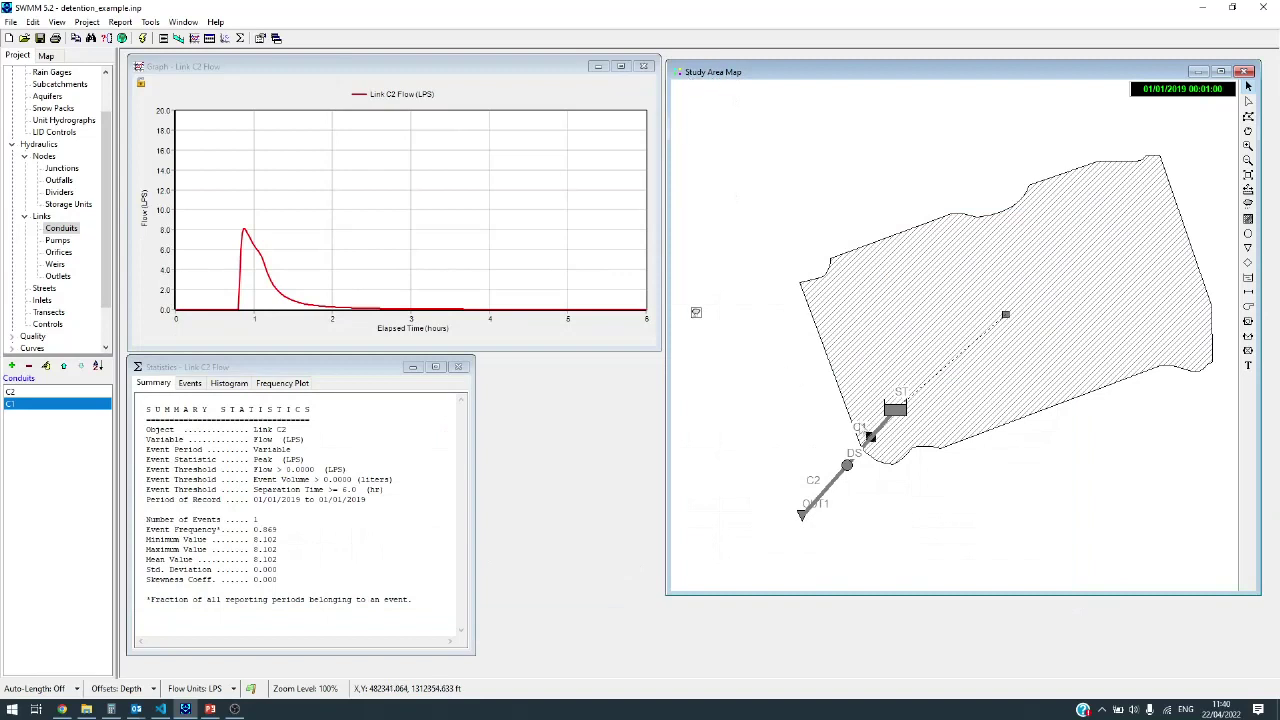
left_click(896, 412)
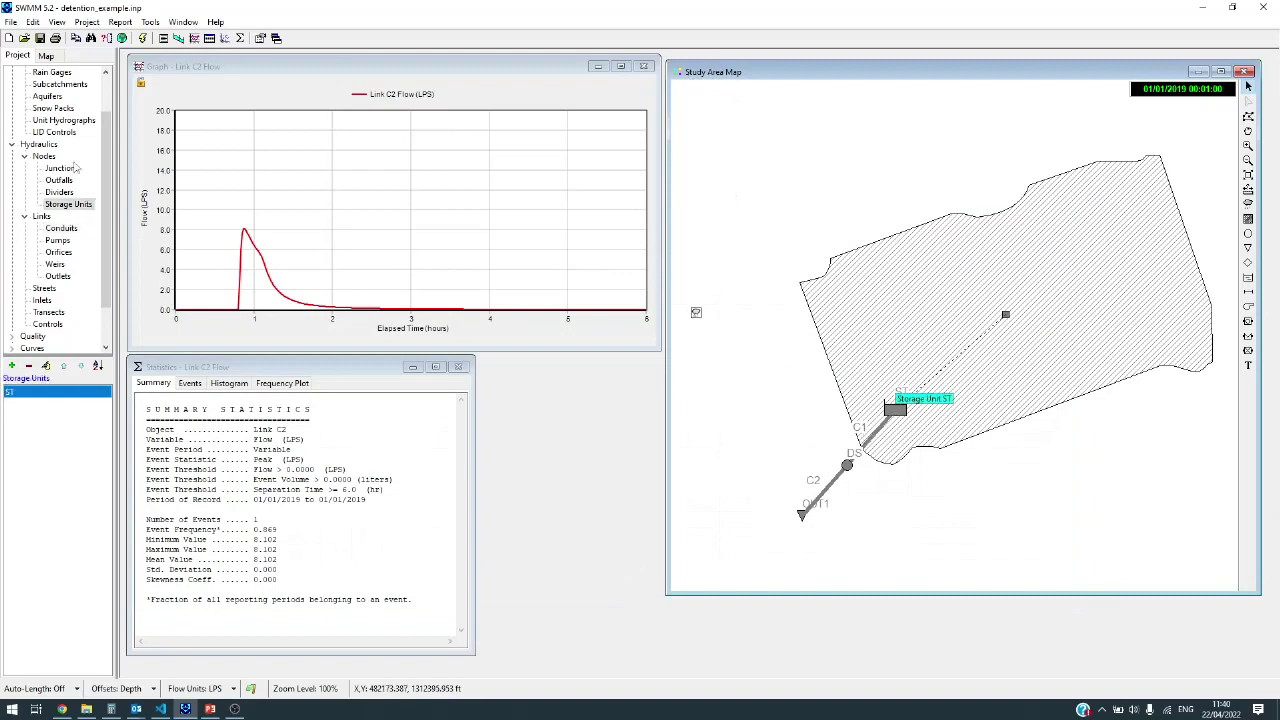
left_click(194, 39)
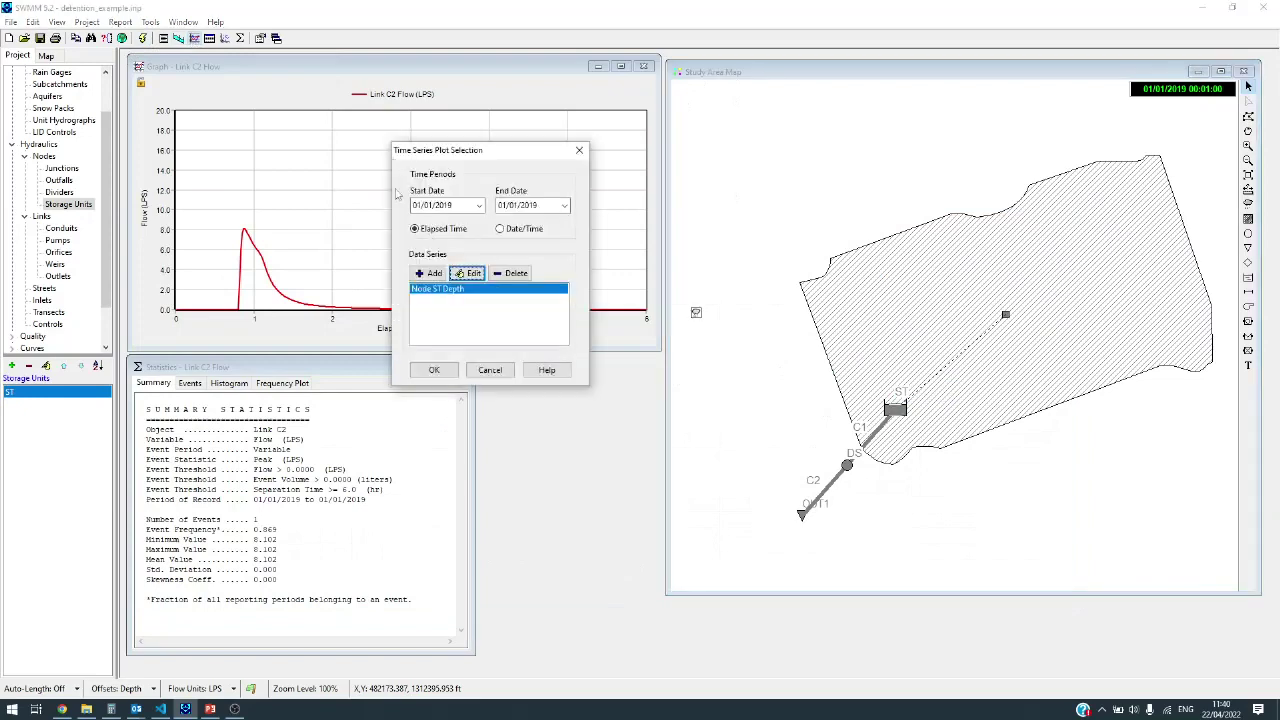
left_click(434, 370)
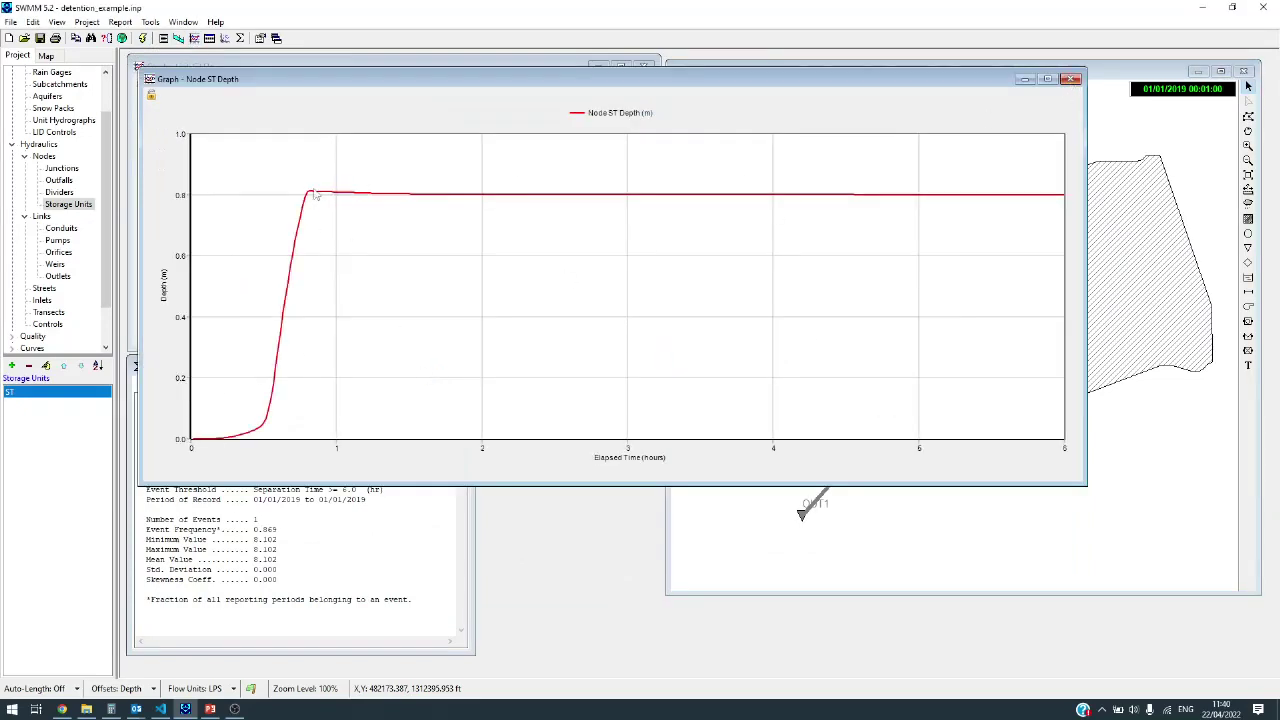
left_click(1071, 78)
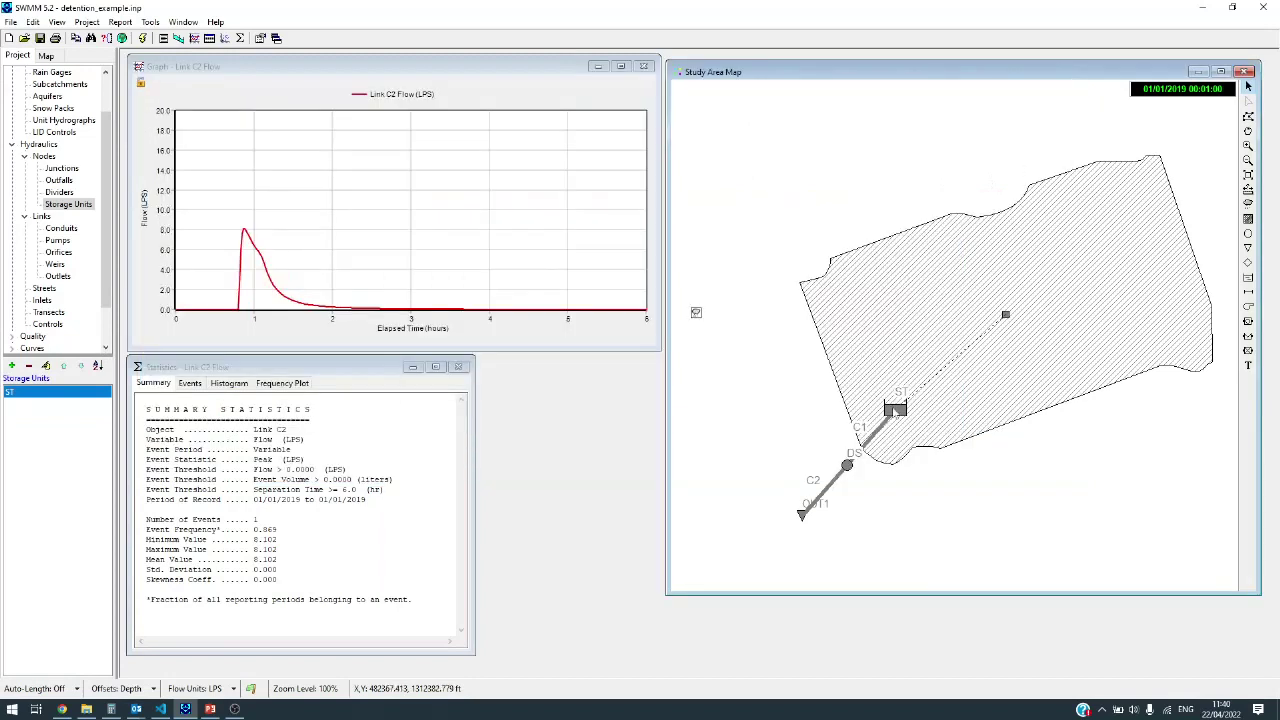
left_click(872, 440)
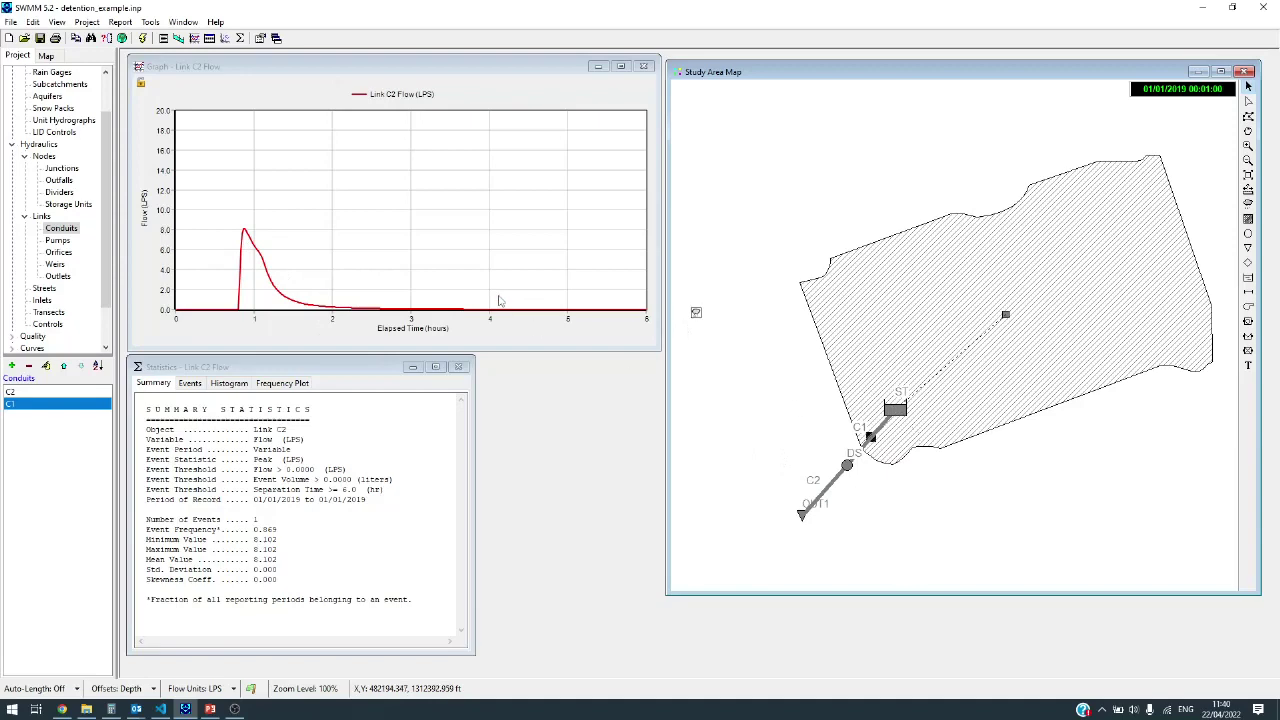
Step: Plot a water elevation profile from storage unit ST to outfall OUT1
left_click_drag(779, 79, 719, 118)
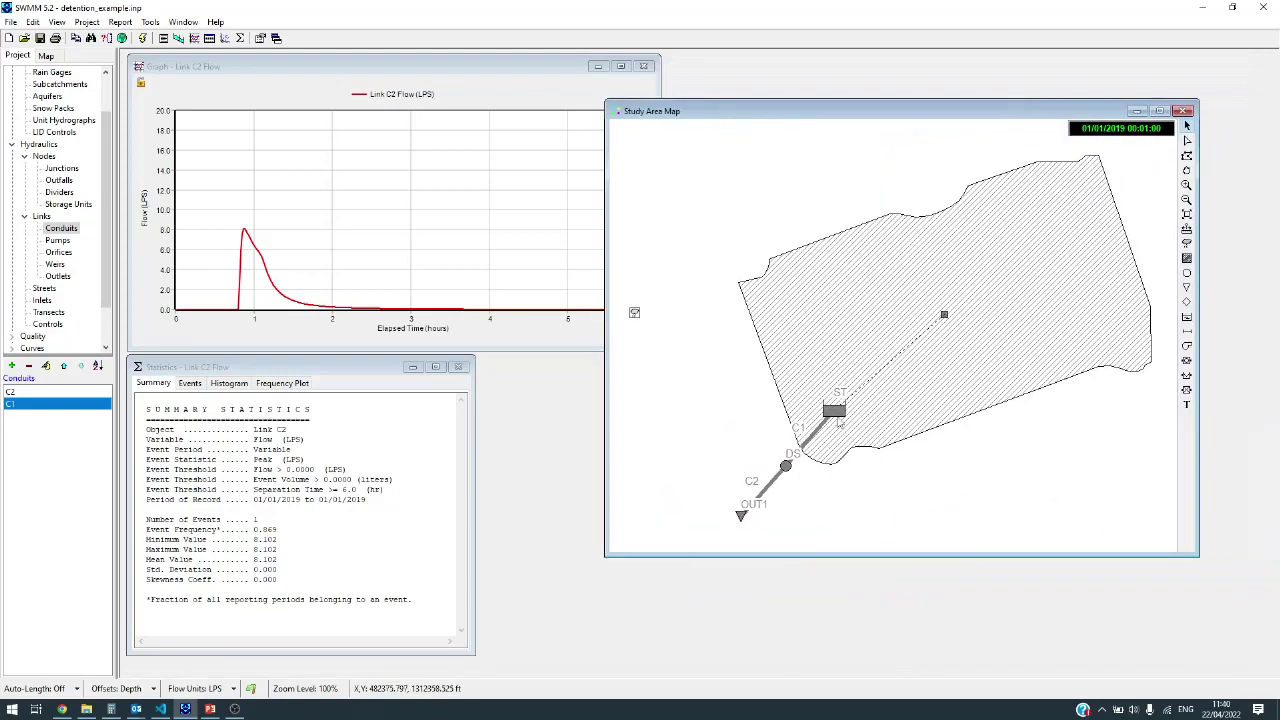
left_click(836, 415)
left_click(180, 40)
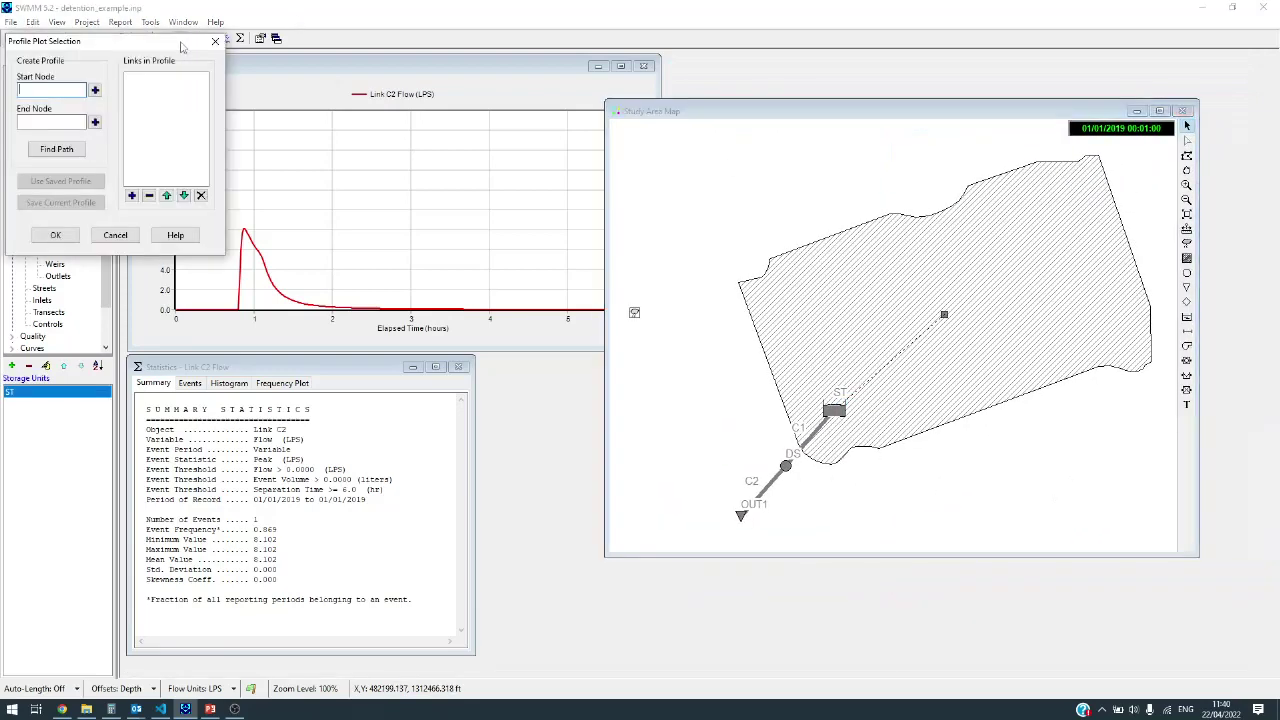
left_click(95, 90)
left_click(741, 514)
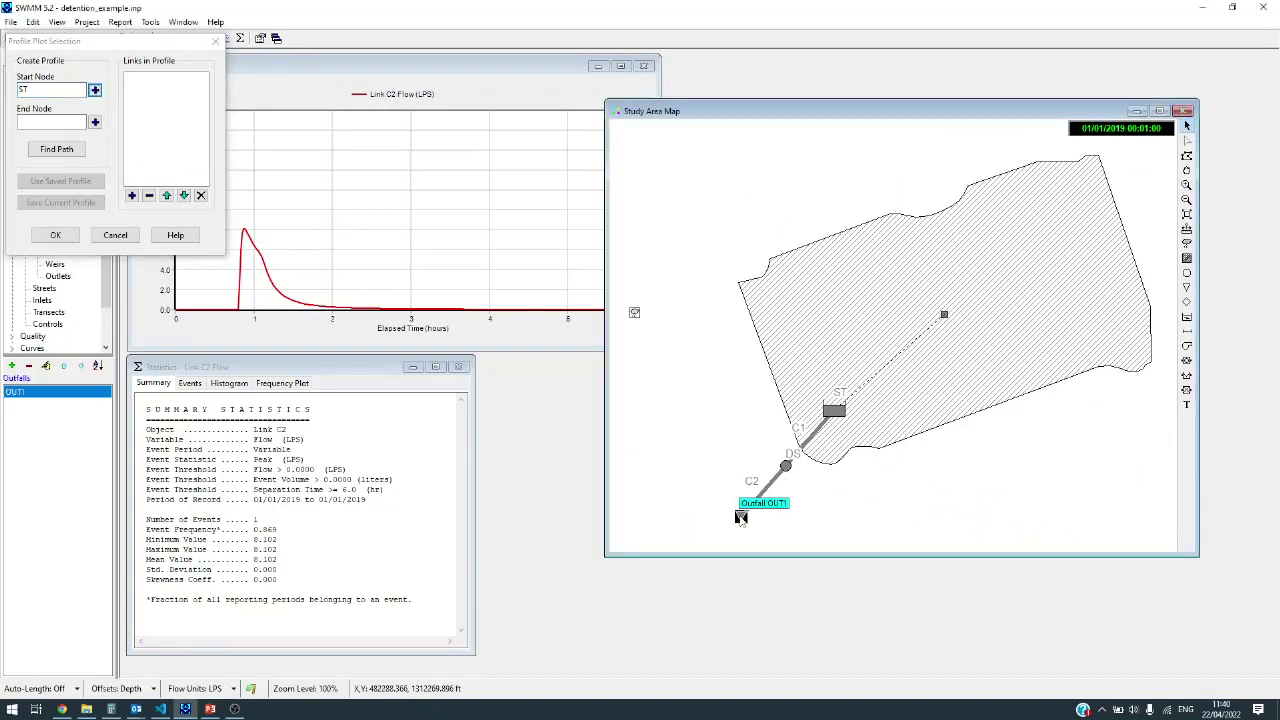
left_click(95, 122)
left_click(57, 148)
left_click(56, 235)
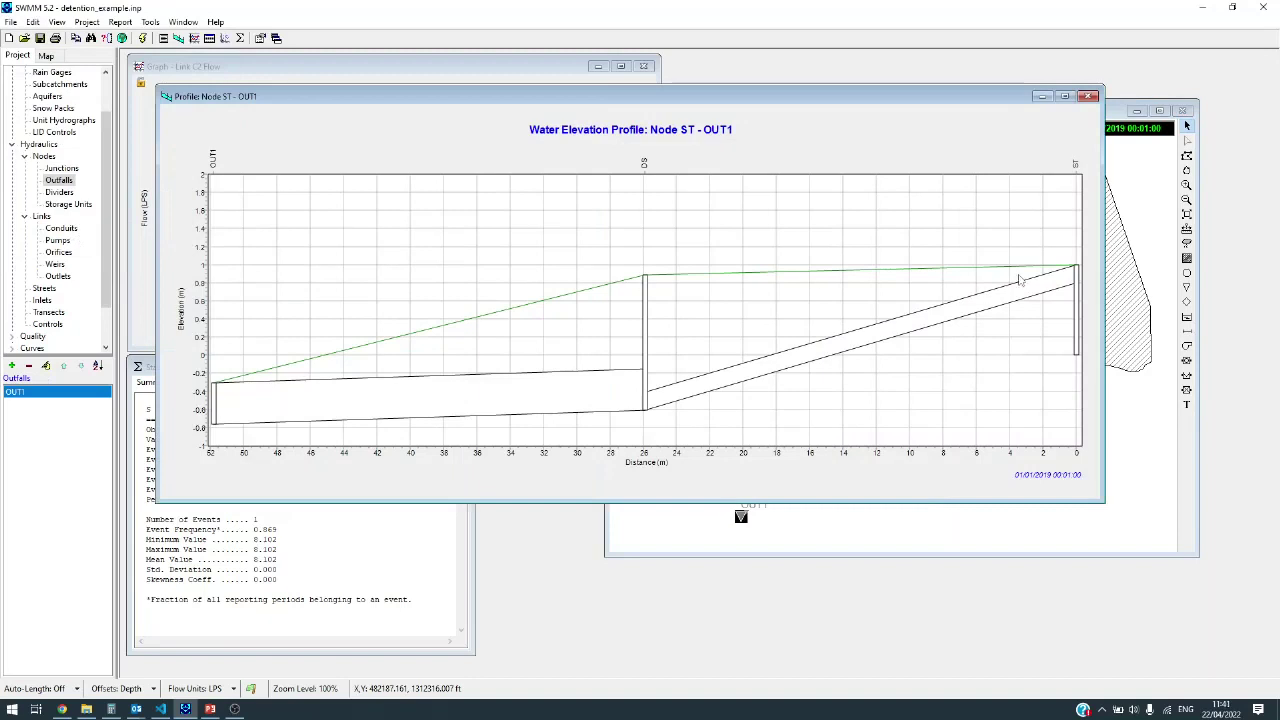
Step: Shrink and reposition the ST–OUT1 profile so the C2 flow graph and map remain visible
left_click_drag(721, 97, 709, 67)
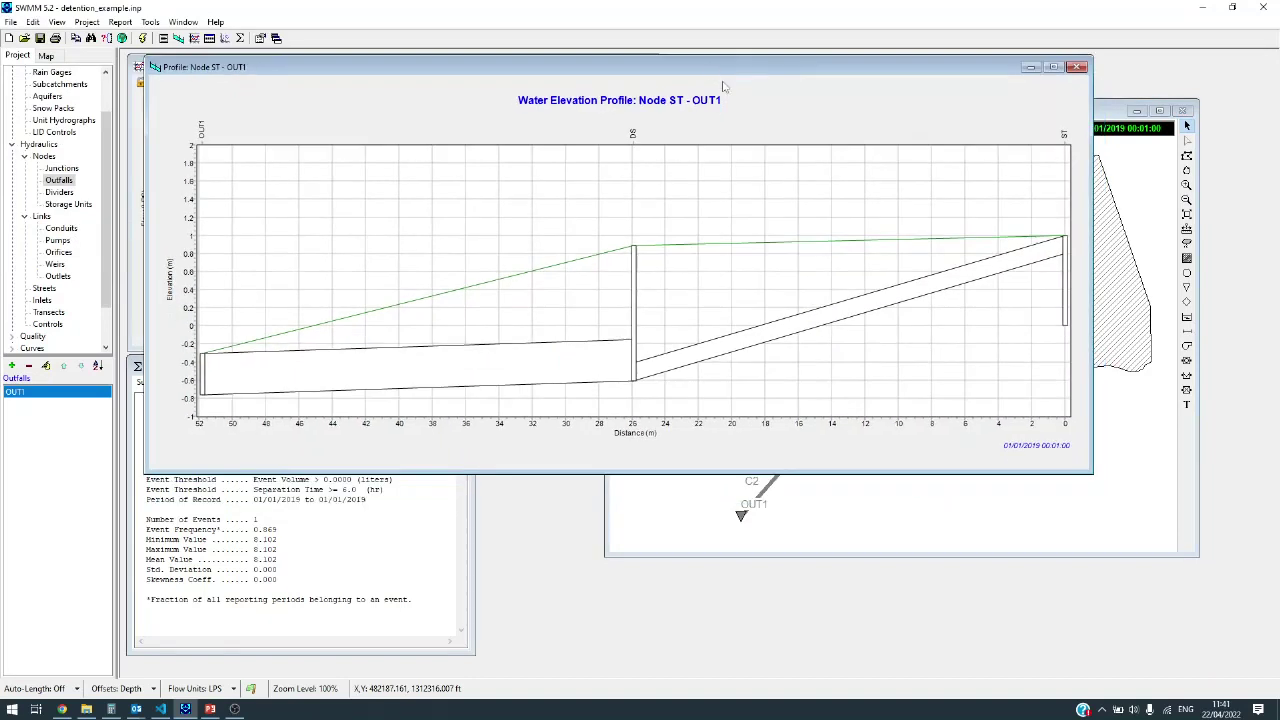
left_click_drag(1092, 472, 890, 482)
left_click_drag(466, 72, 661, 229)
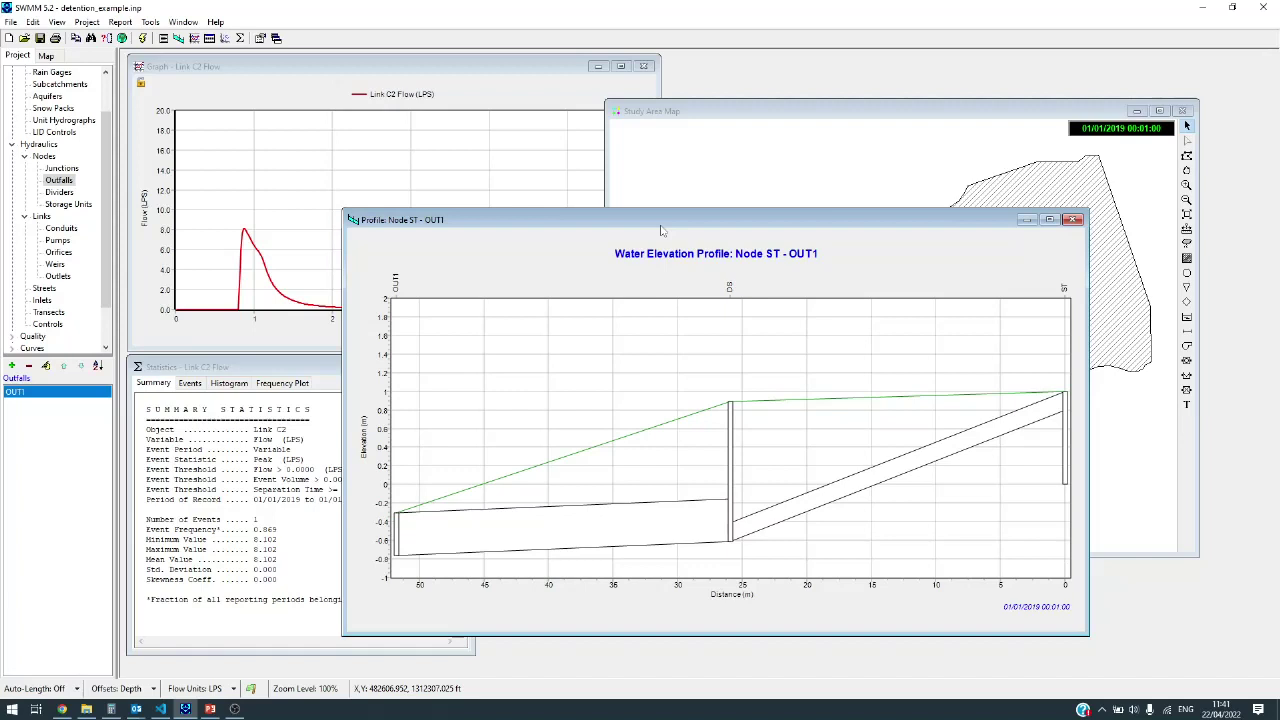
left_click_drag(660, 230, 636, 222)
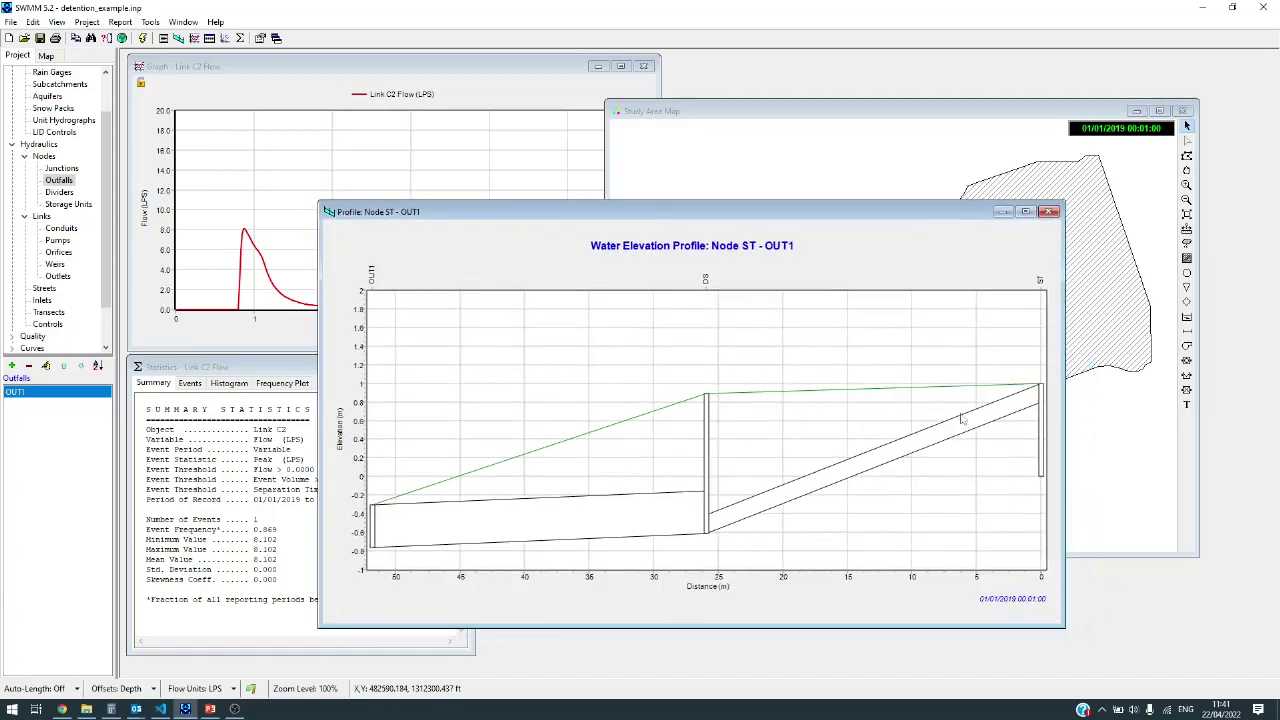
left_click_drag(741, 215, 630, 185)
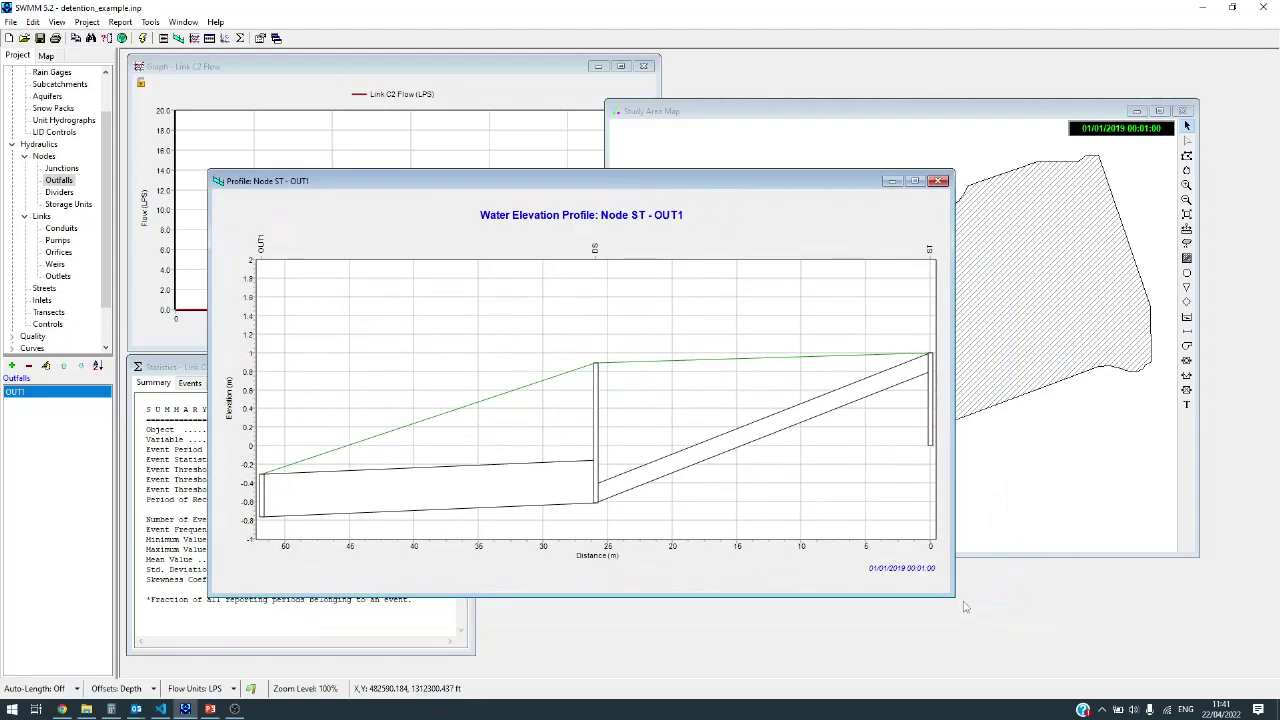
left_click_drag(955, 597, 789, 583)
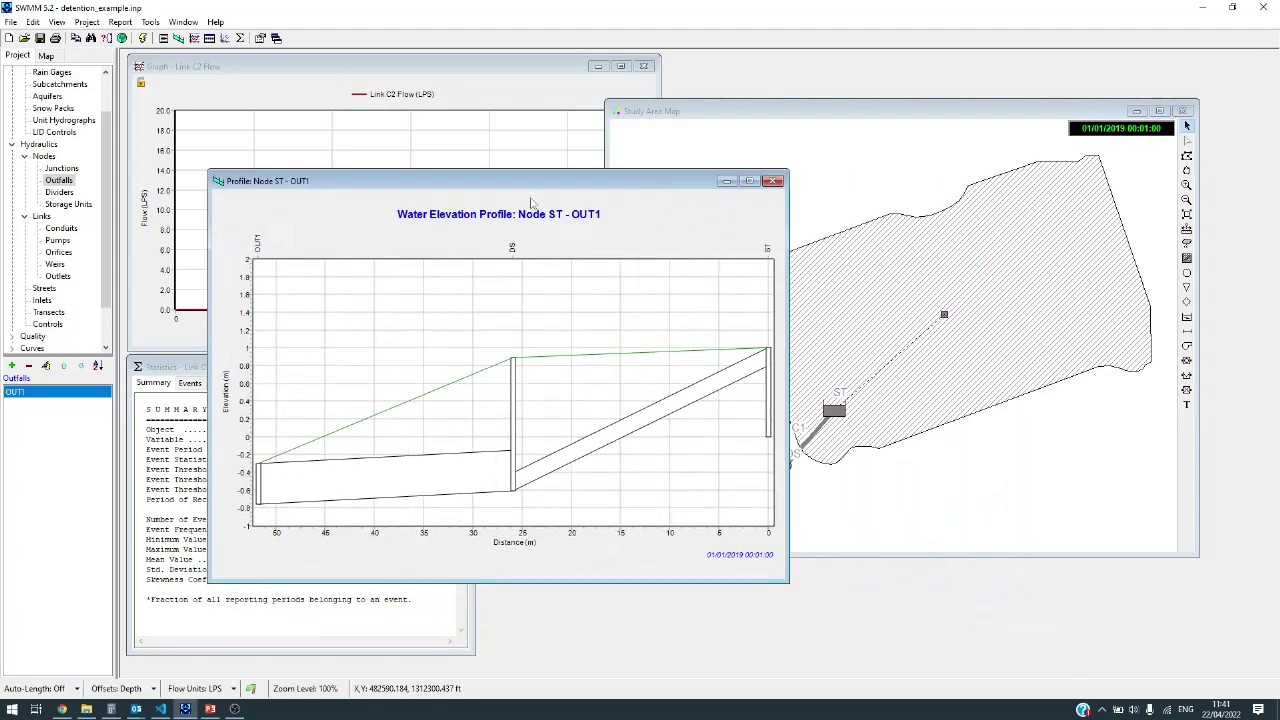
left_click_drag(527, 188, 483, 169)
left_click(802, 115)
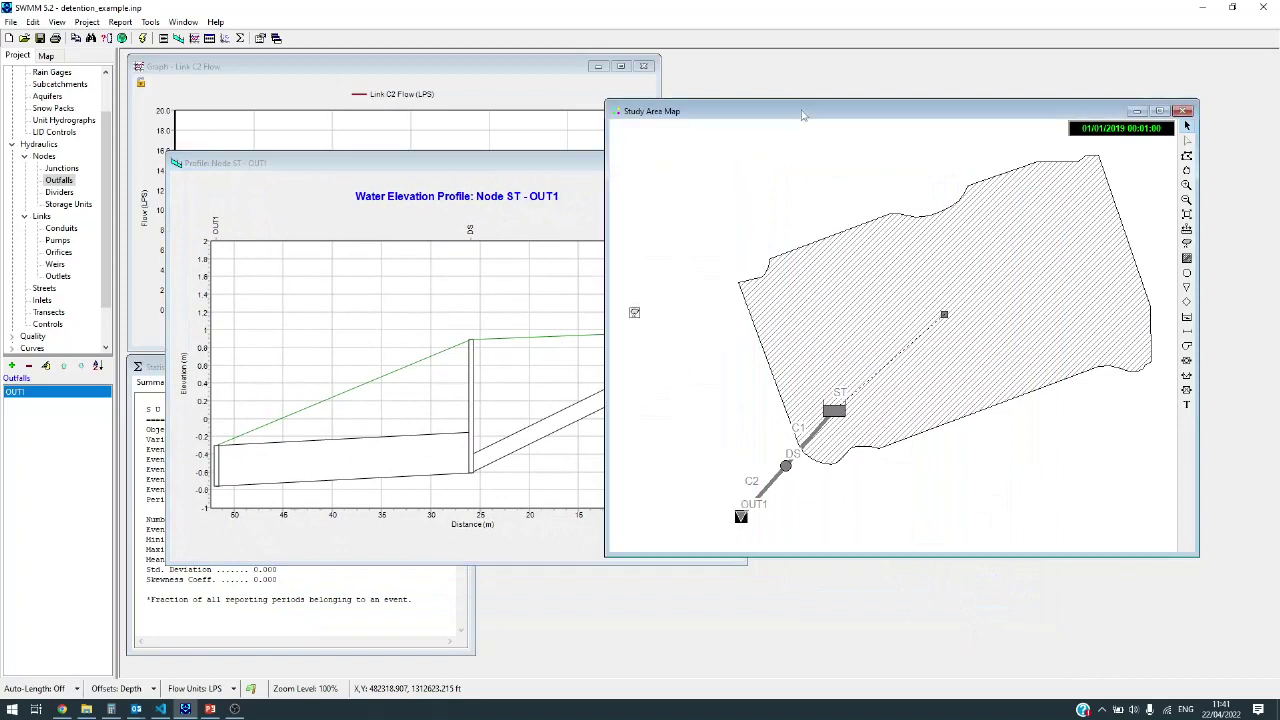
Step: Draw orifice 1 from storage unit ST to node DS with one bend point
left_click(1187, 361)
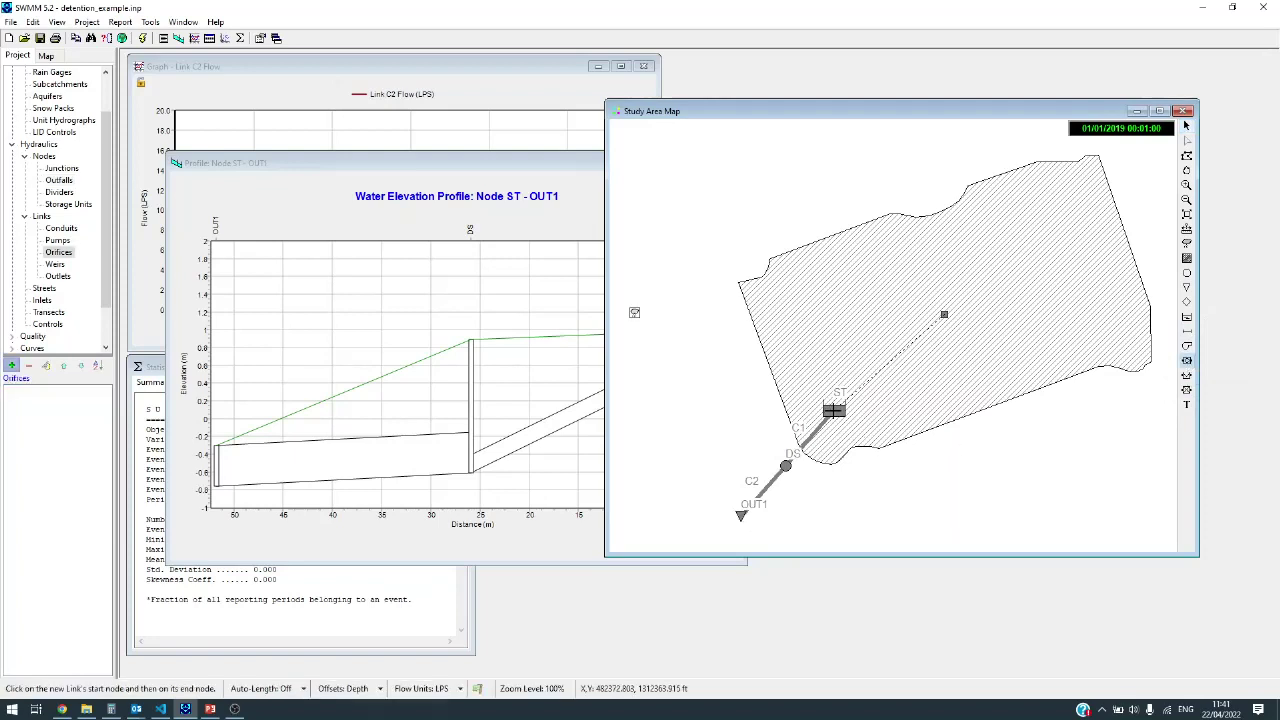
left_click(836, 407)
left_click(812, 488)
left_click(786, 466)
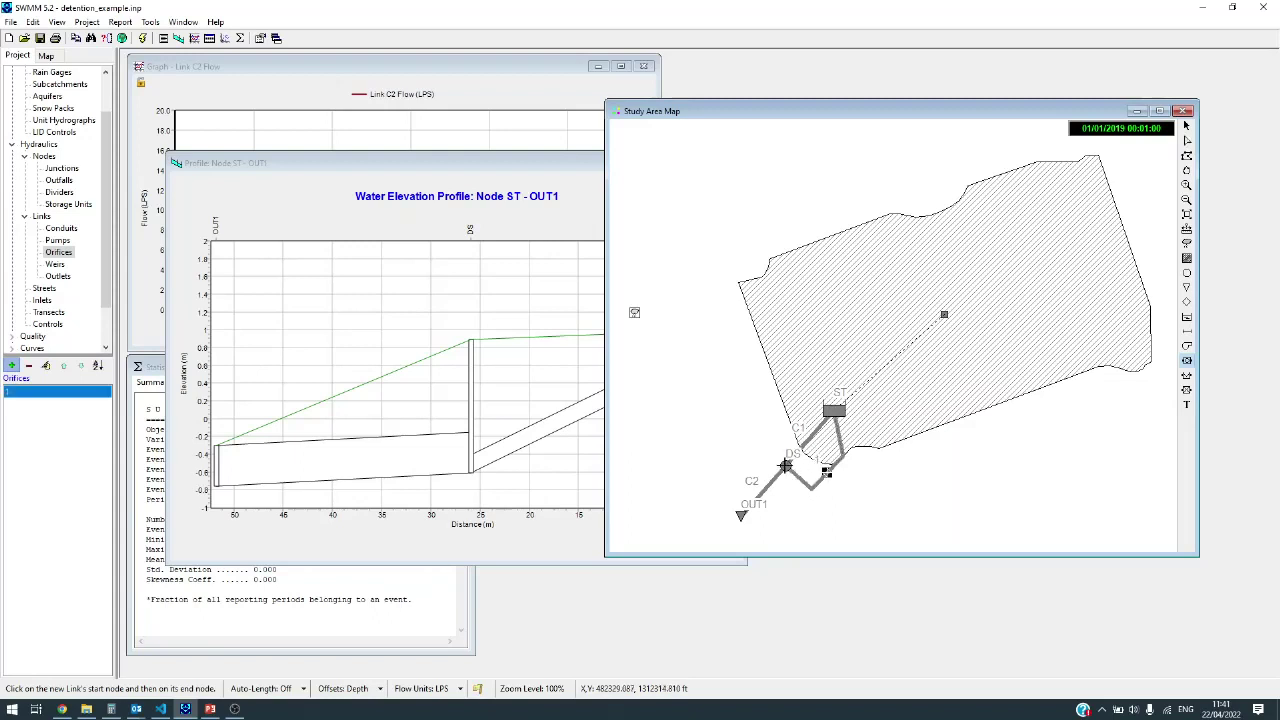
Step: Rerun the simulation and view the C2 flow graph, now peaking near 19 LPS
left_click(143, 40)
key("Return")
left_click(371, 70)
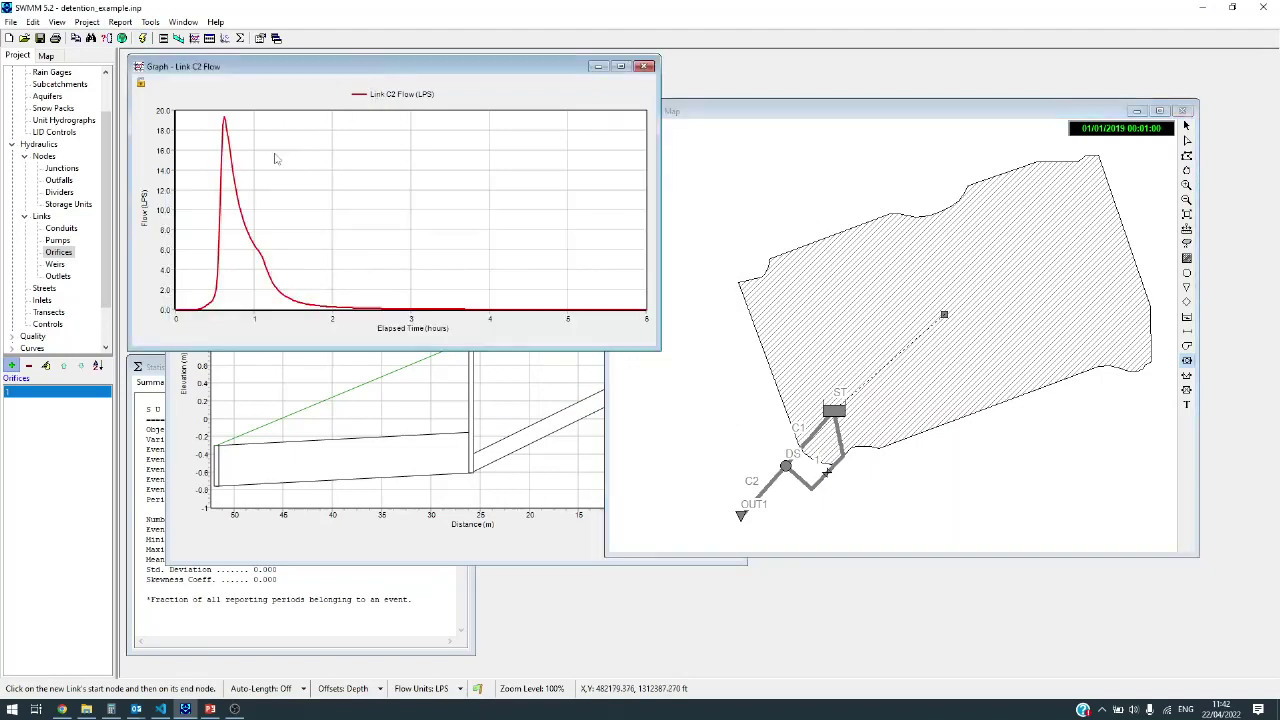
left_click(1187, 127)
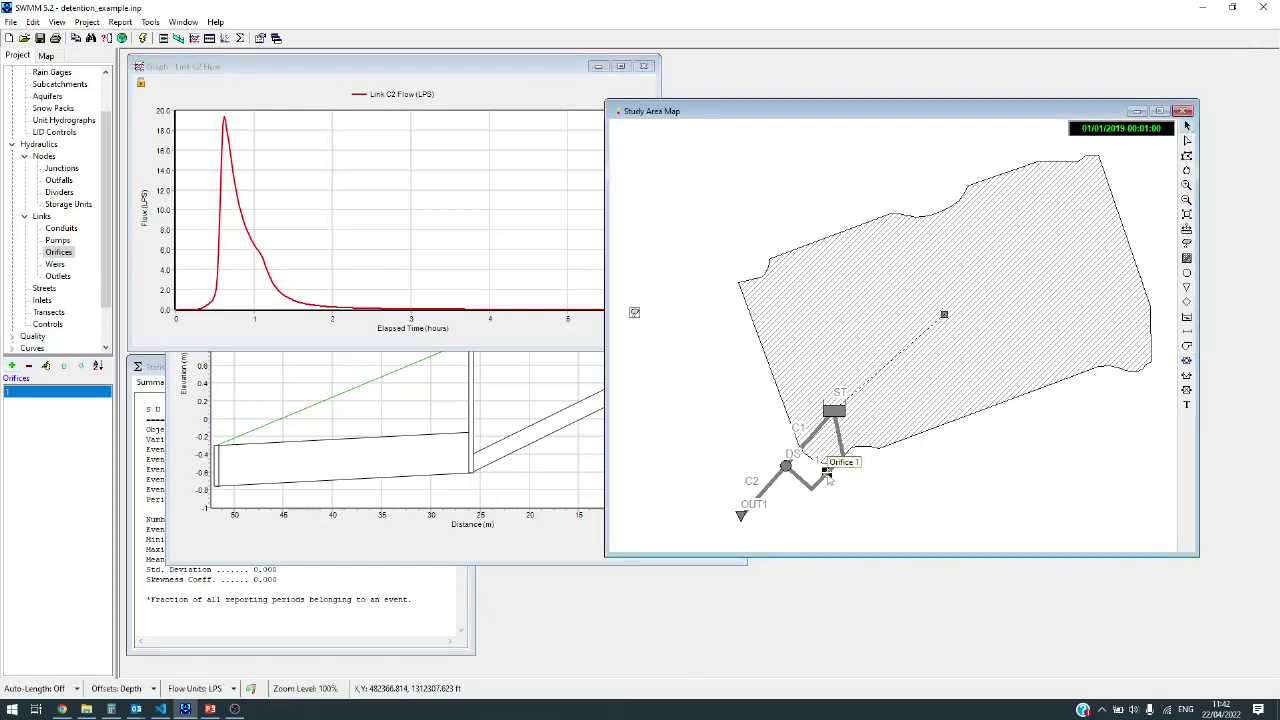
left_click_drag(886, 112, 914, 189)
left_click(556, 480)
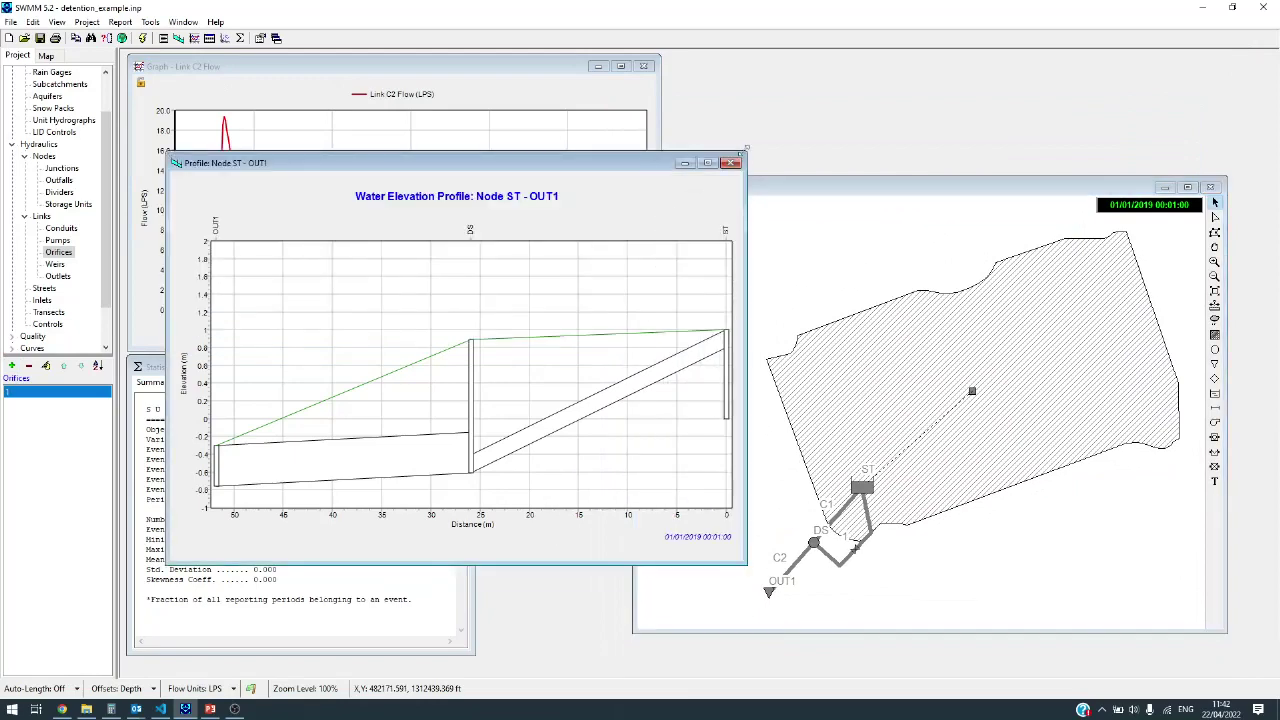
Step: Plot node ST's depth over time, peaking near 0.055 m, placed at the upper right
left_click_drag(745, 153, 705, 327)
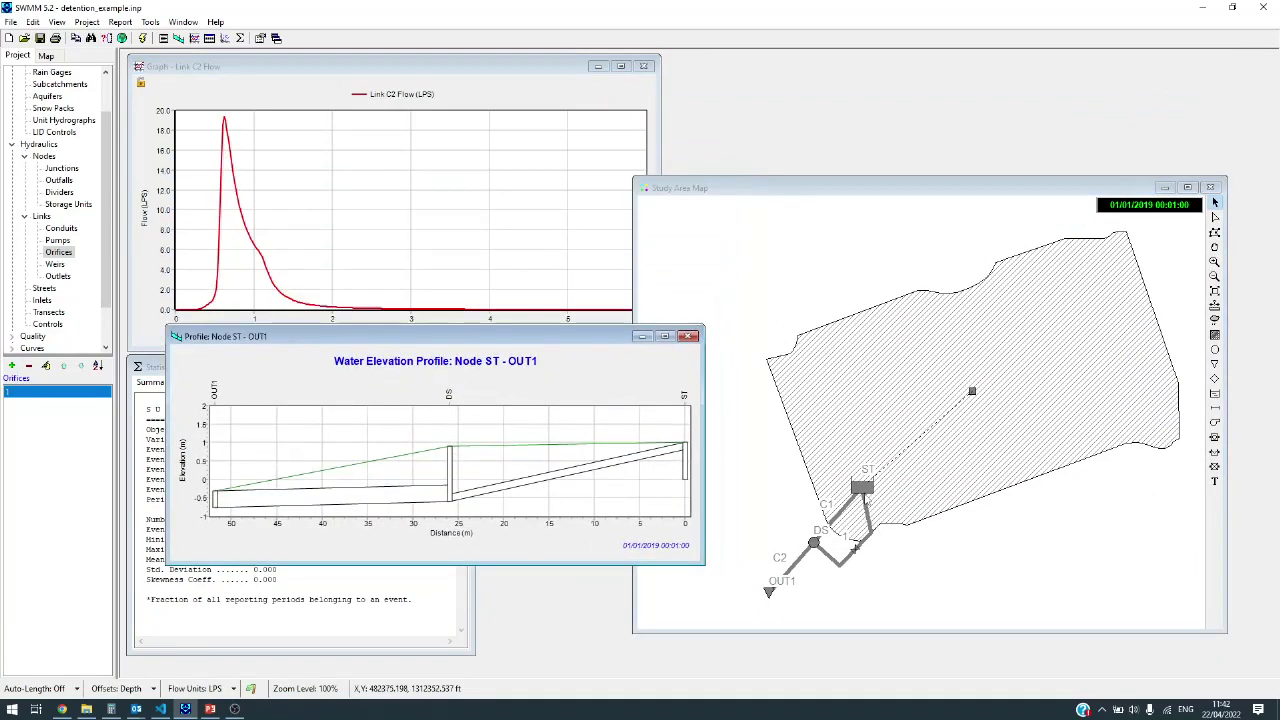
left_click(866, 492)
left_click(194, 38)
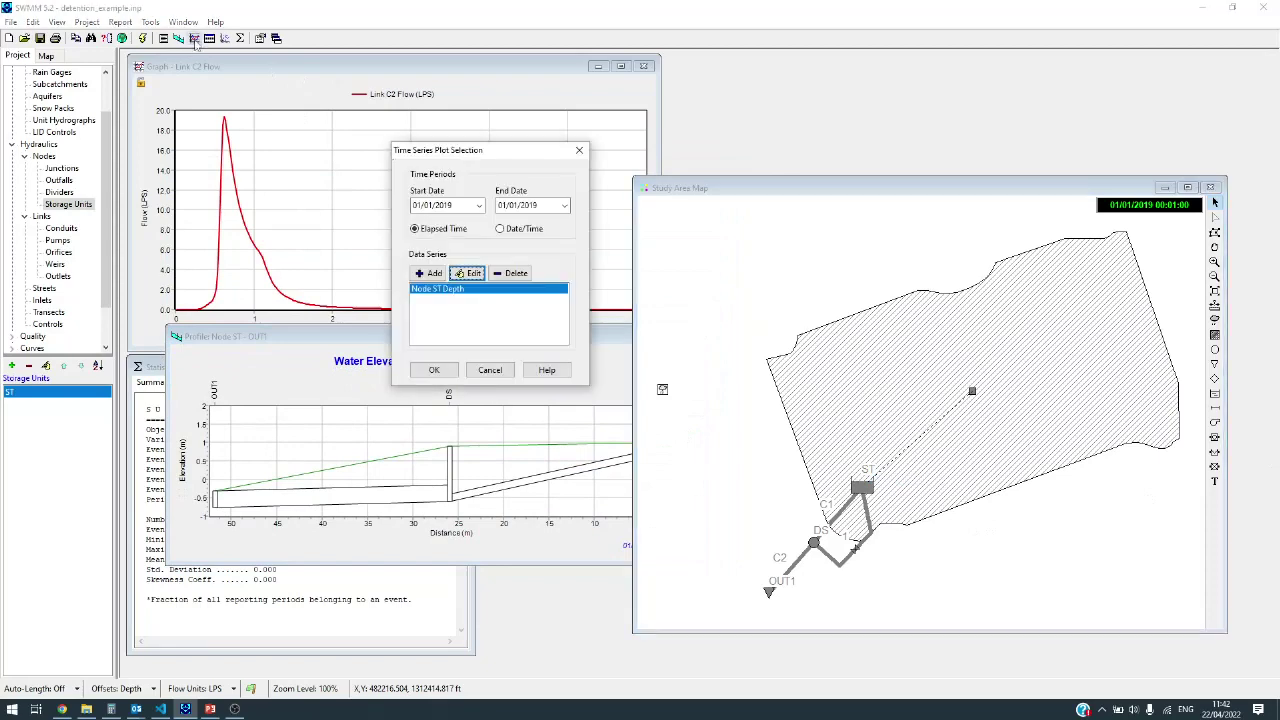
left_click(446, 370)
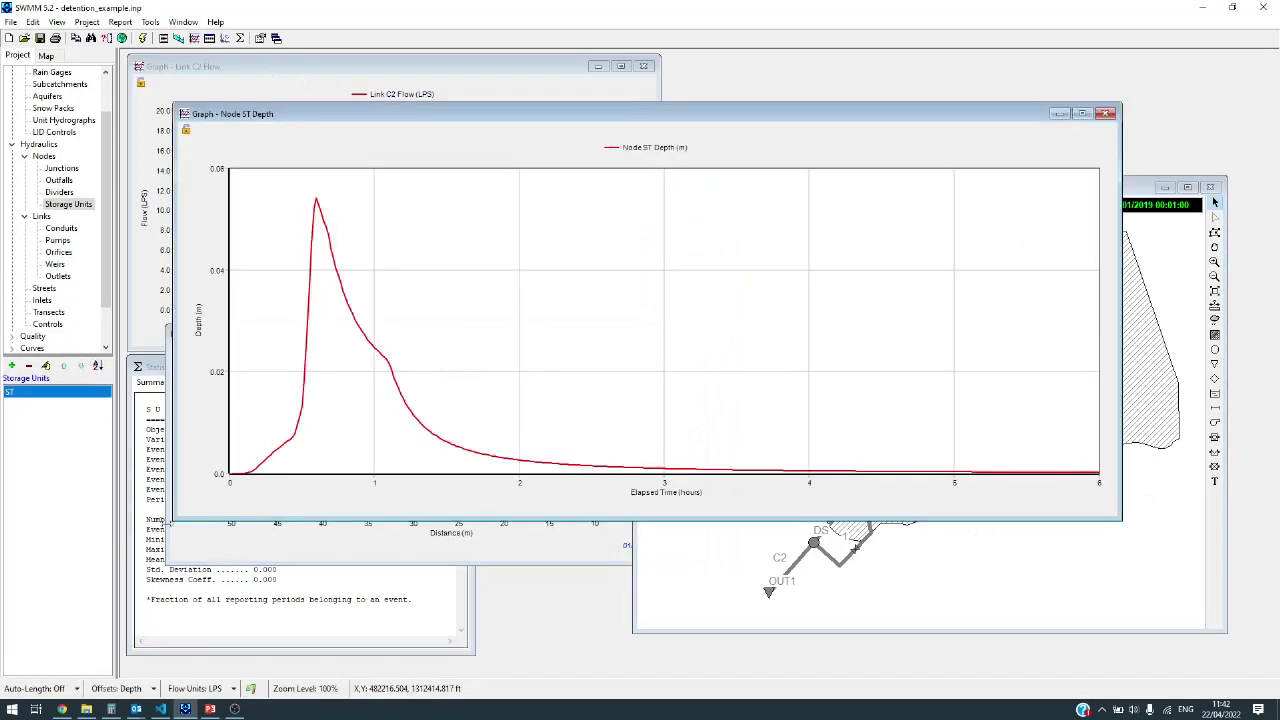
left_click_drag(178, 518, 487, 369)
left_click_drag(705, 123, 880, 73)
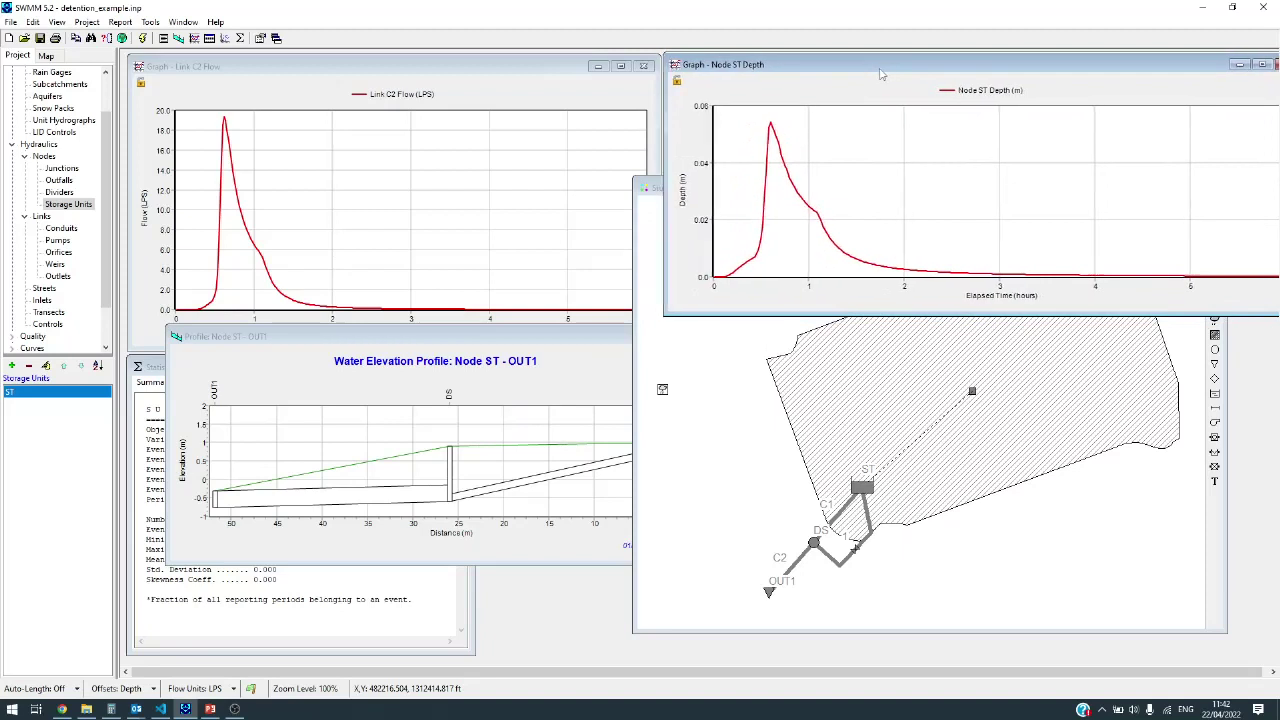
Step: Set orifice 1's height and width to 0.05 m
double_click(850, 563)
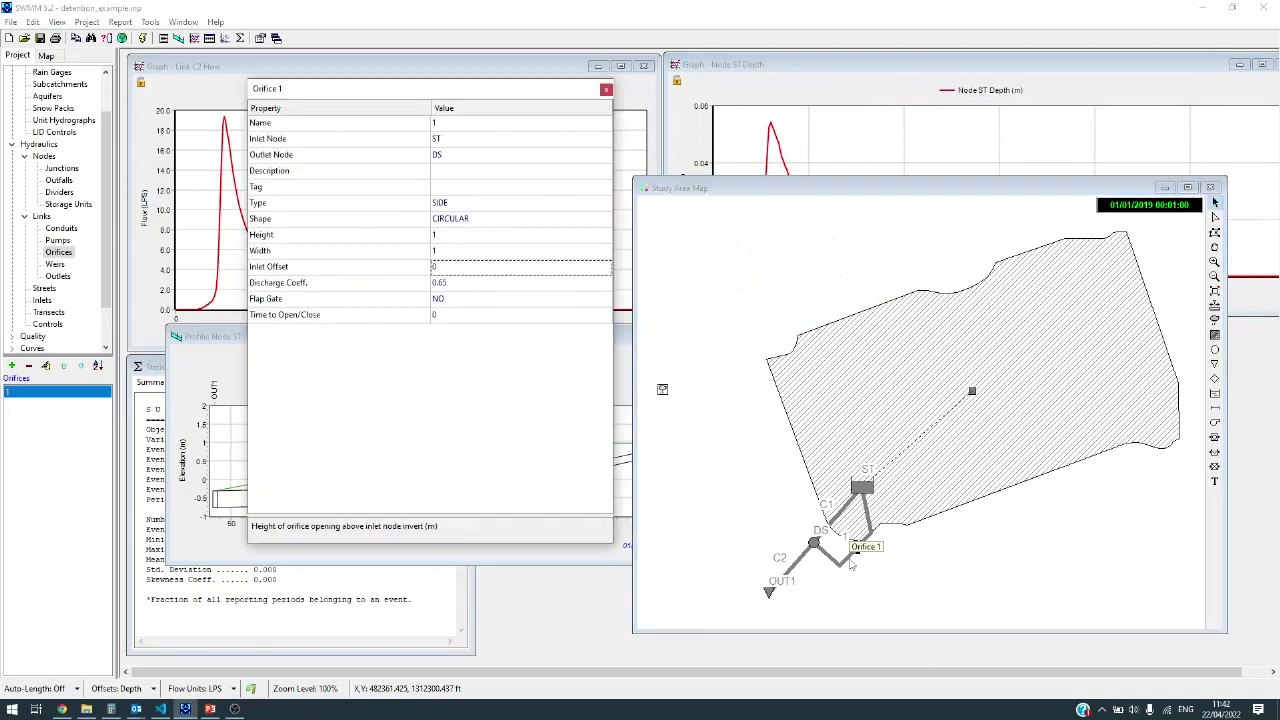
left_click(458, 220)
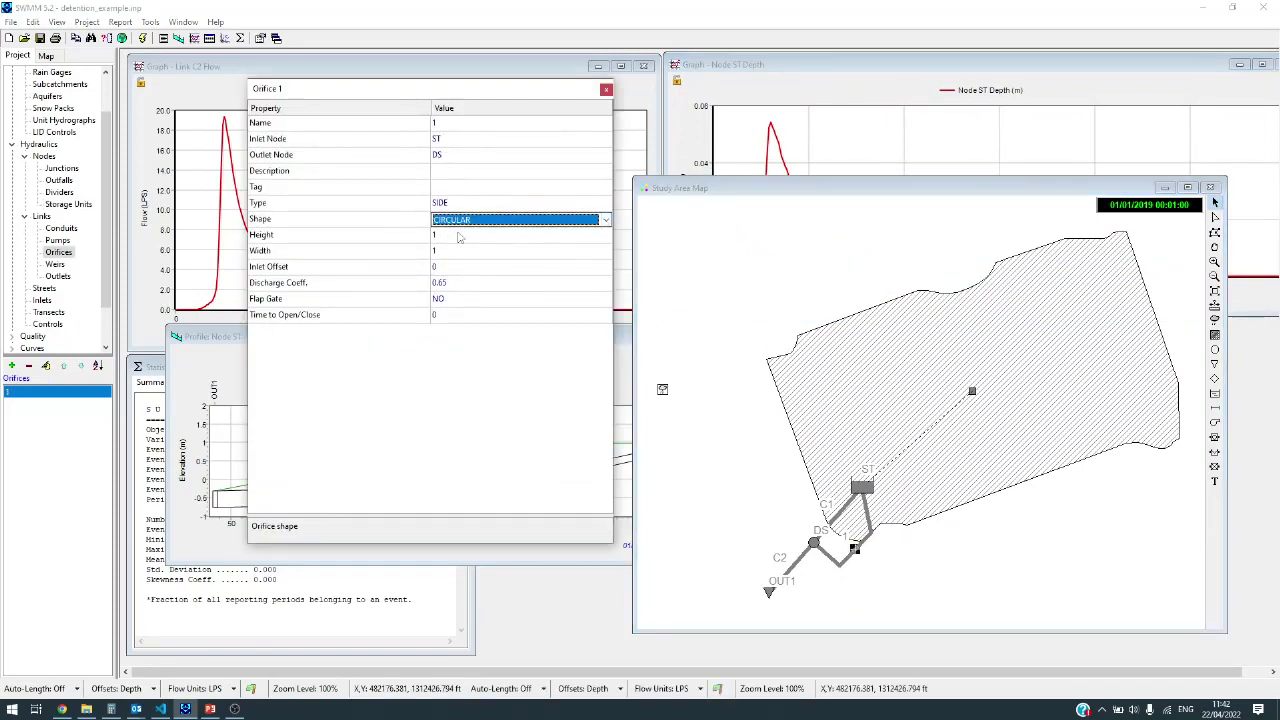
left_click(458, 235)
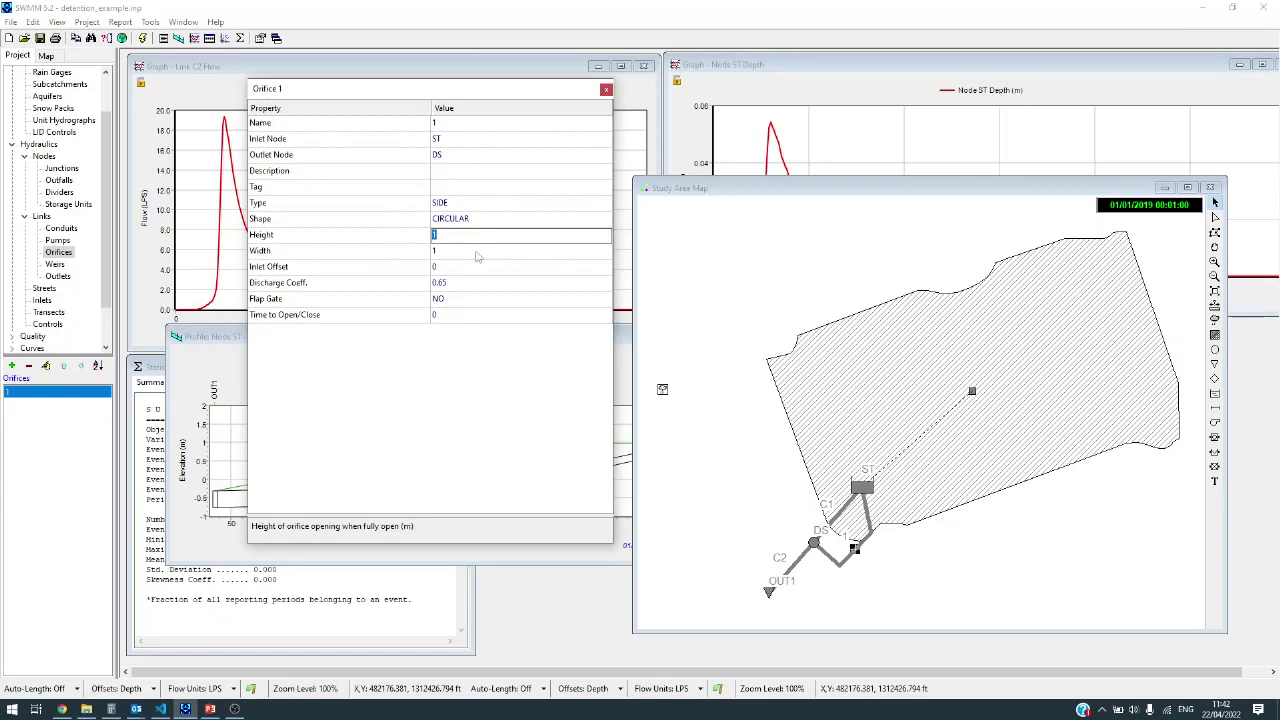
key("BackSpace")
left_click(497, 250)
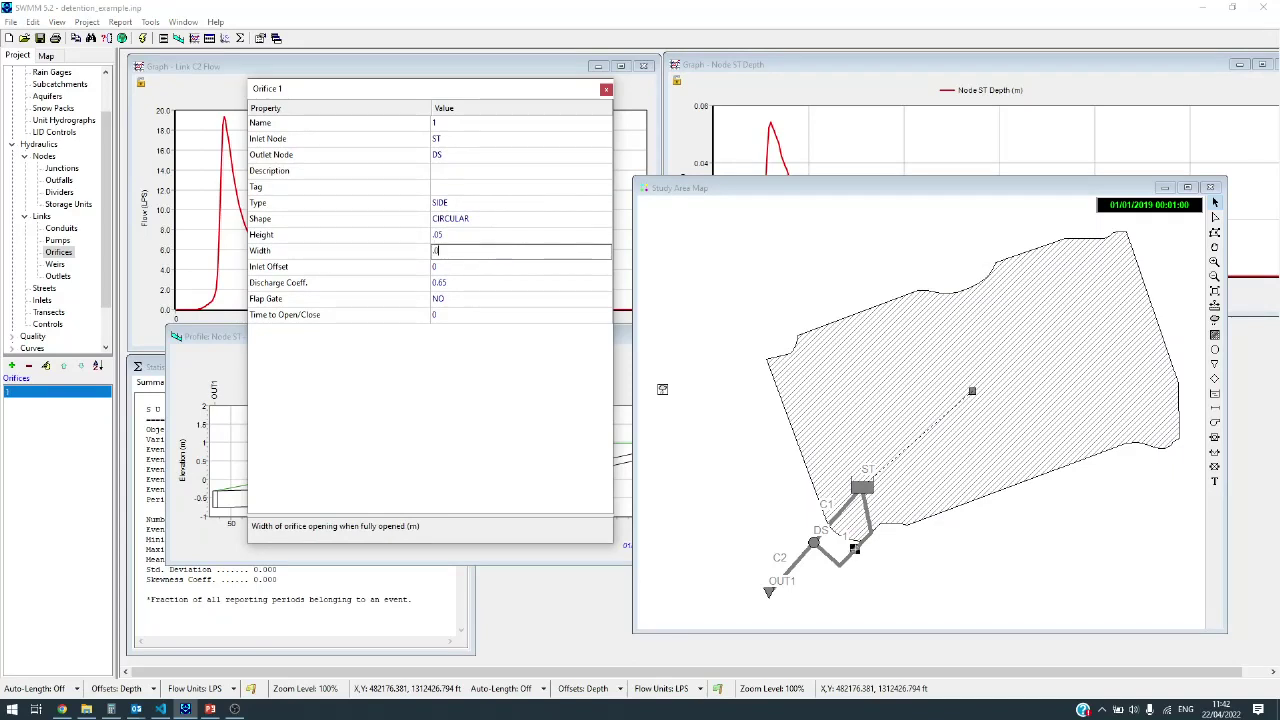
left_click(482, 267)
left_click(605, 89)
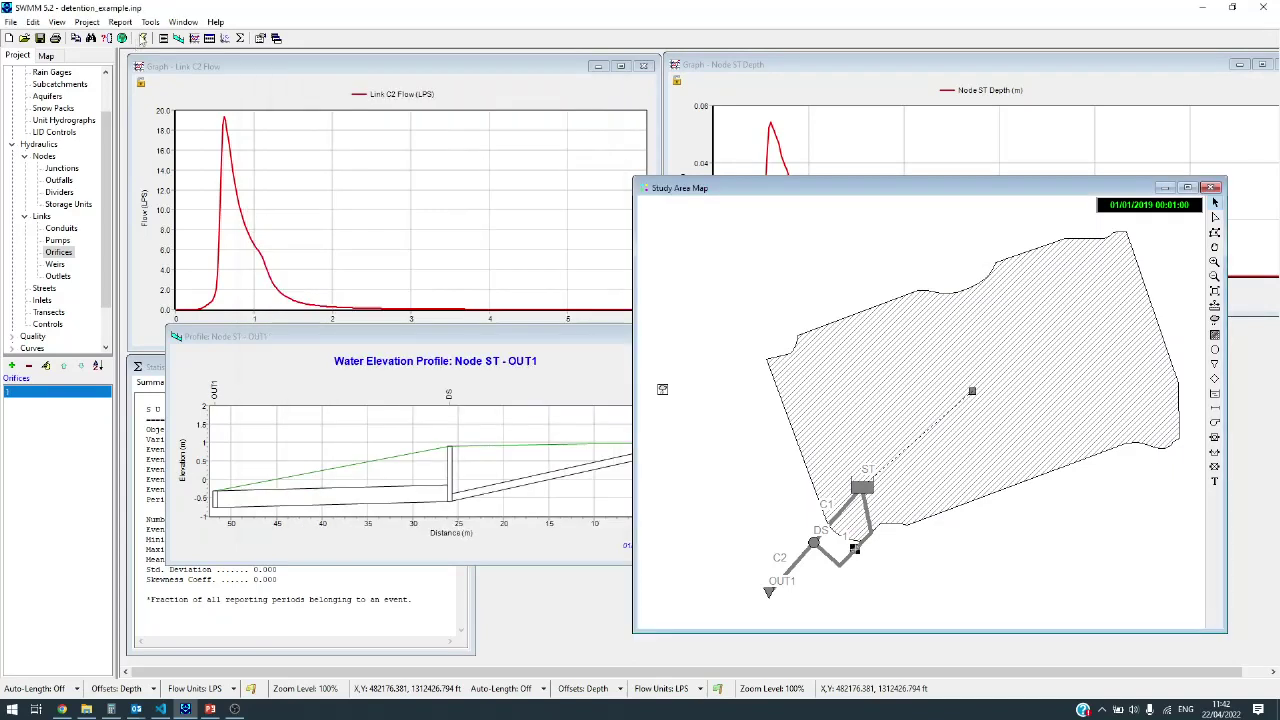
Step: Rerun and view the ST depth graph, now peaking near 0.75 m
left_click(142, 38)
left_click(639, 411)
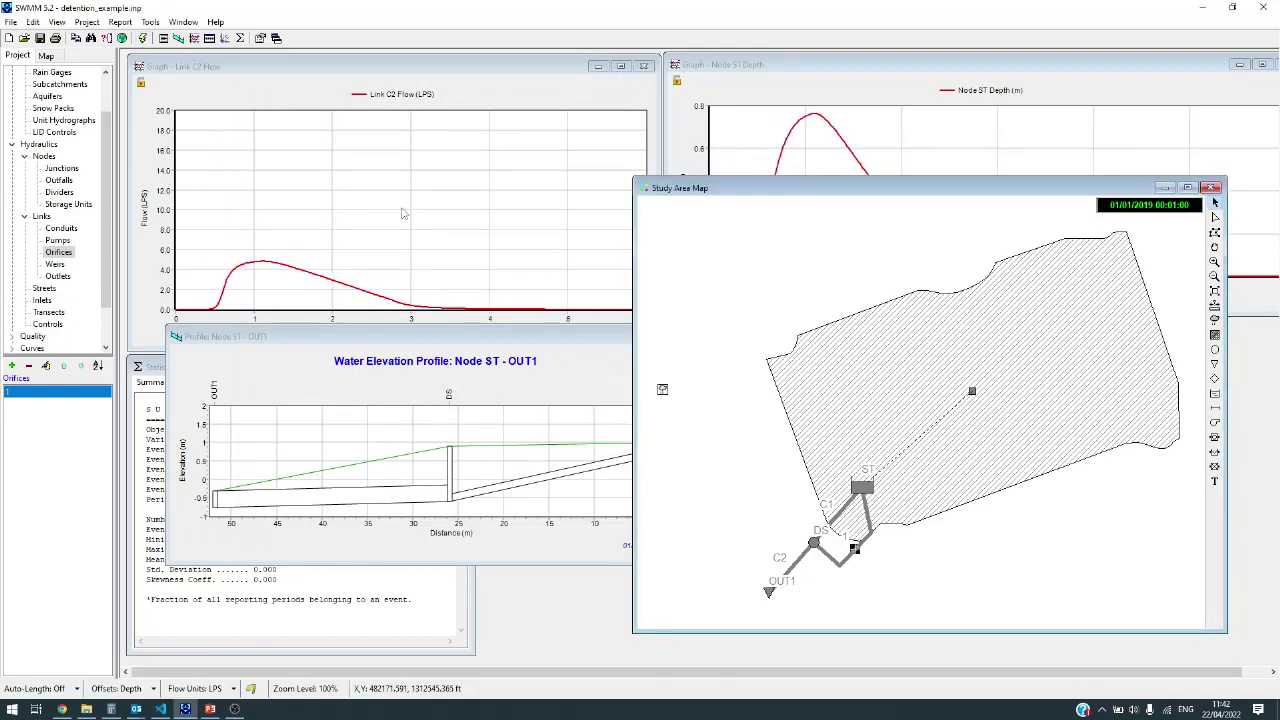
left_click(803, 66)
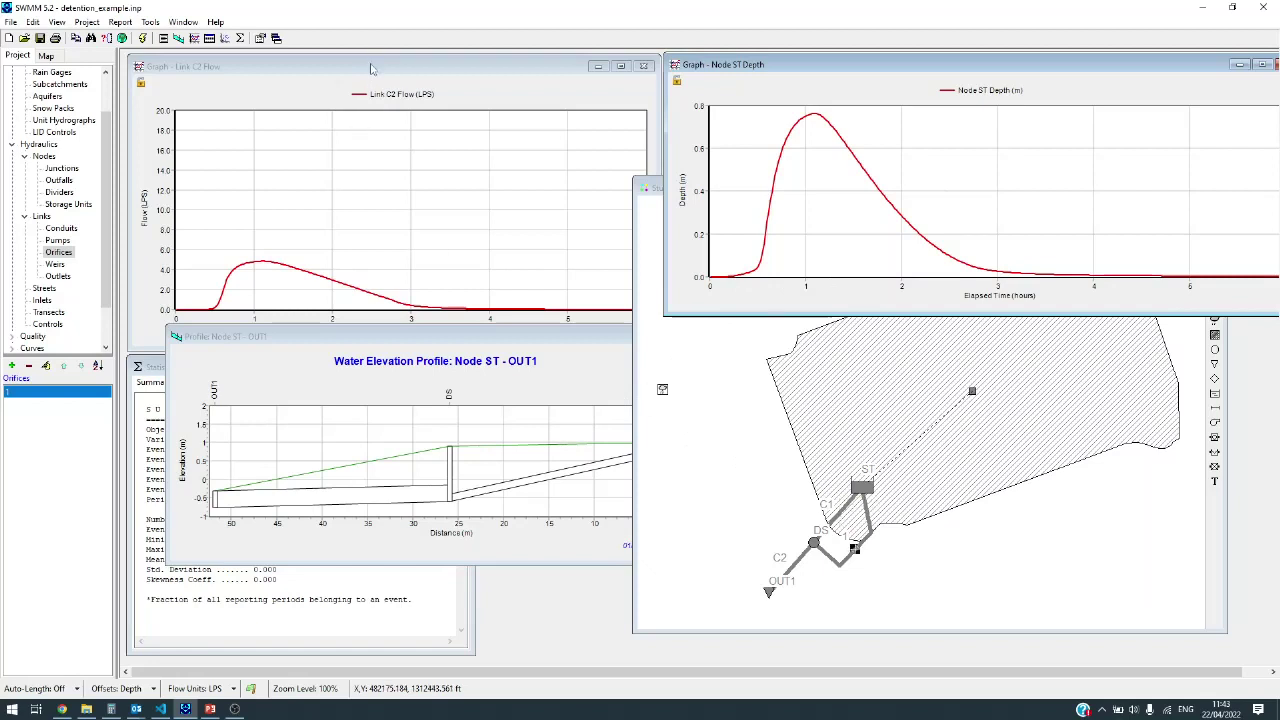
Step: Create one time-series graph of flow in links C2, orifice 1 and C1
left_click(776, 577)
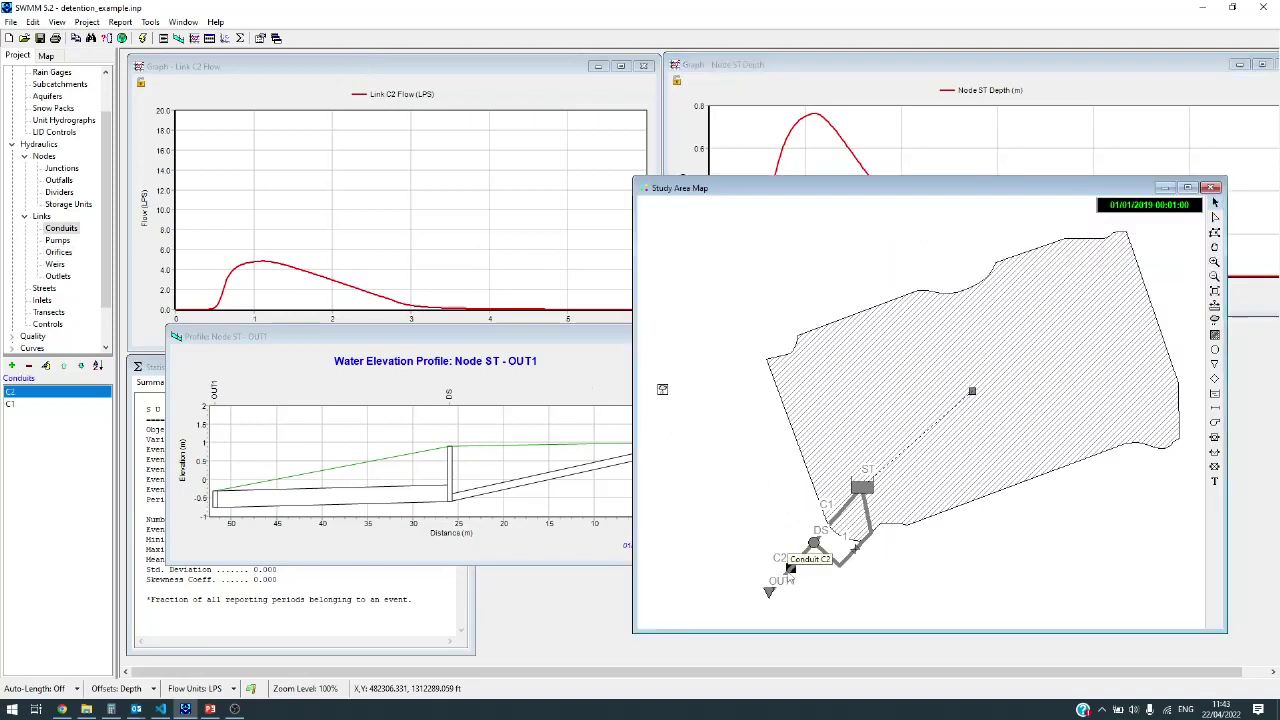
left_click(194, 38)
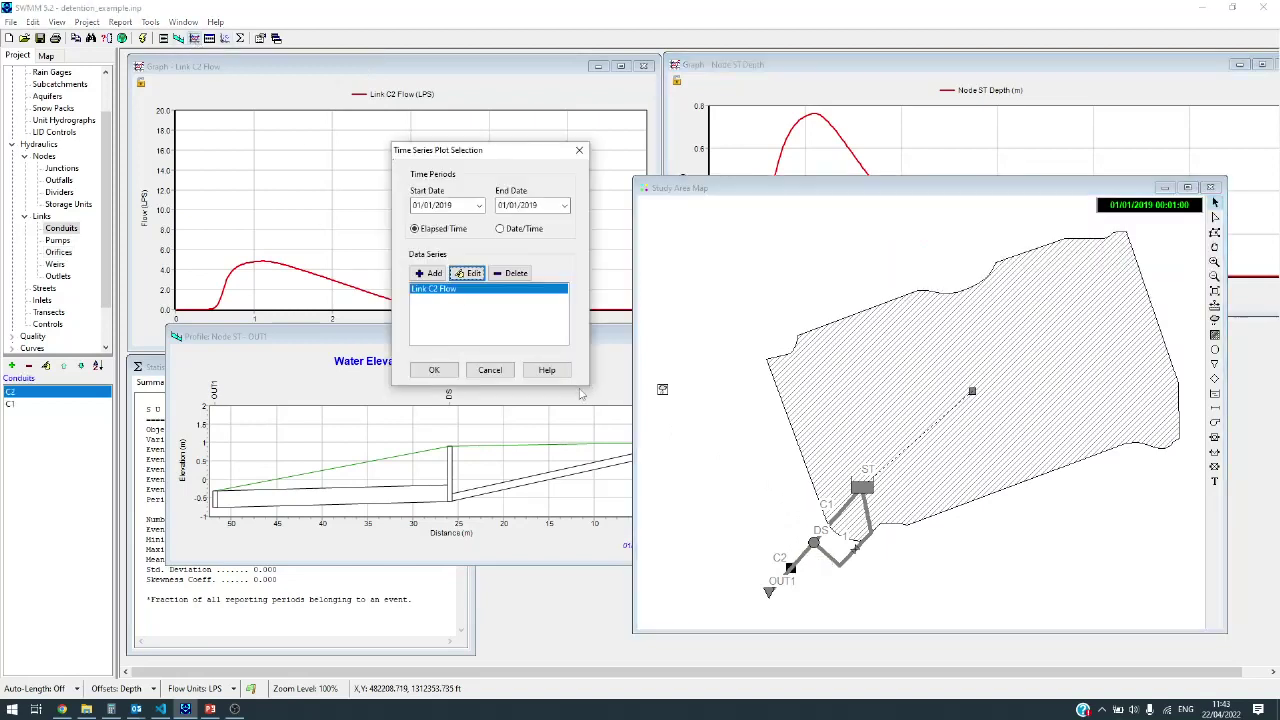
left_click(854, 546)
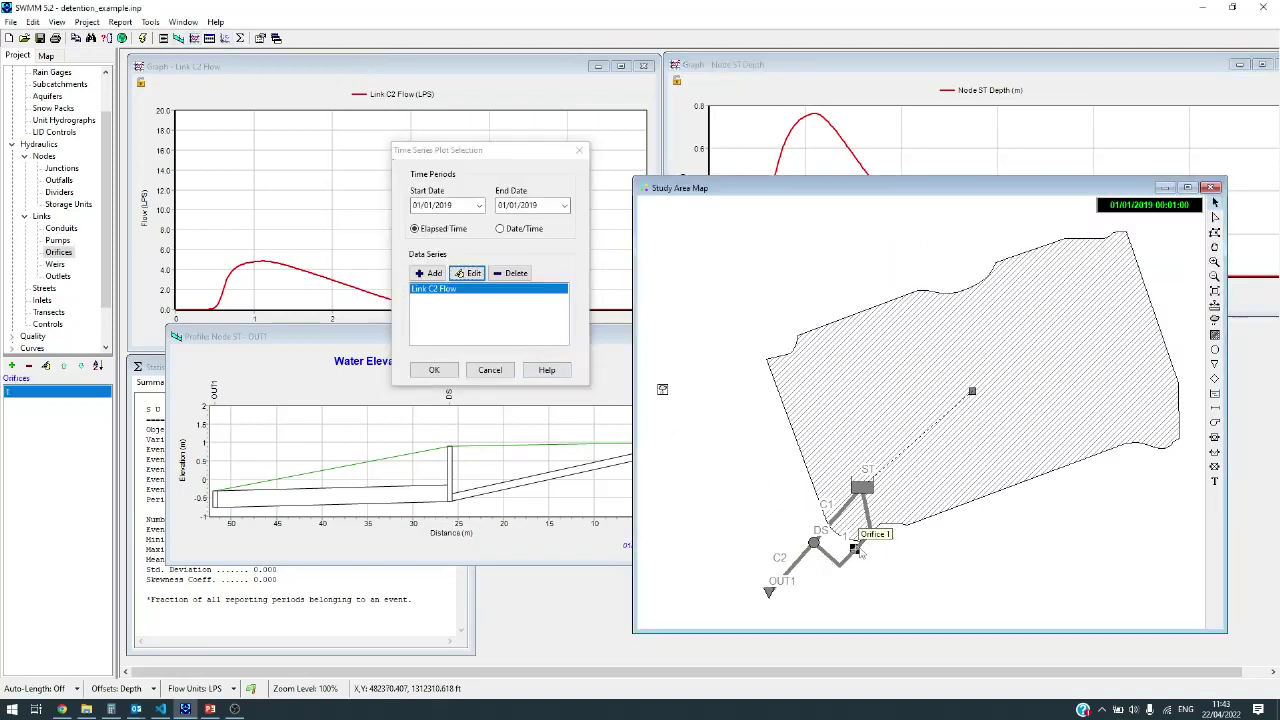
left_click(430, 273)
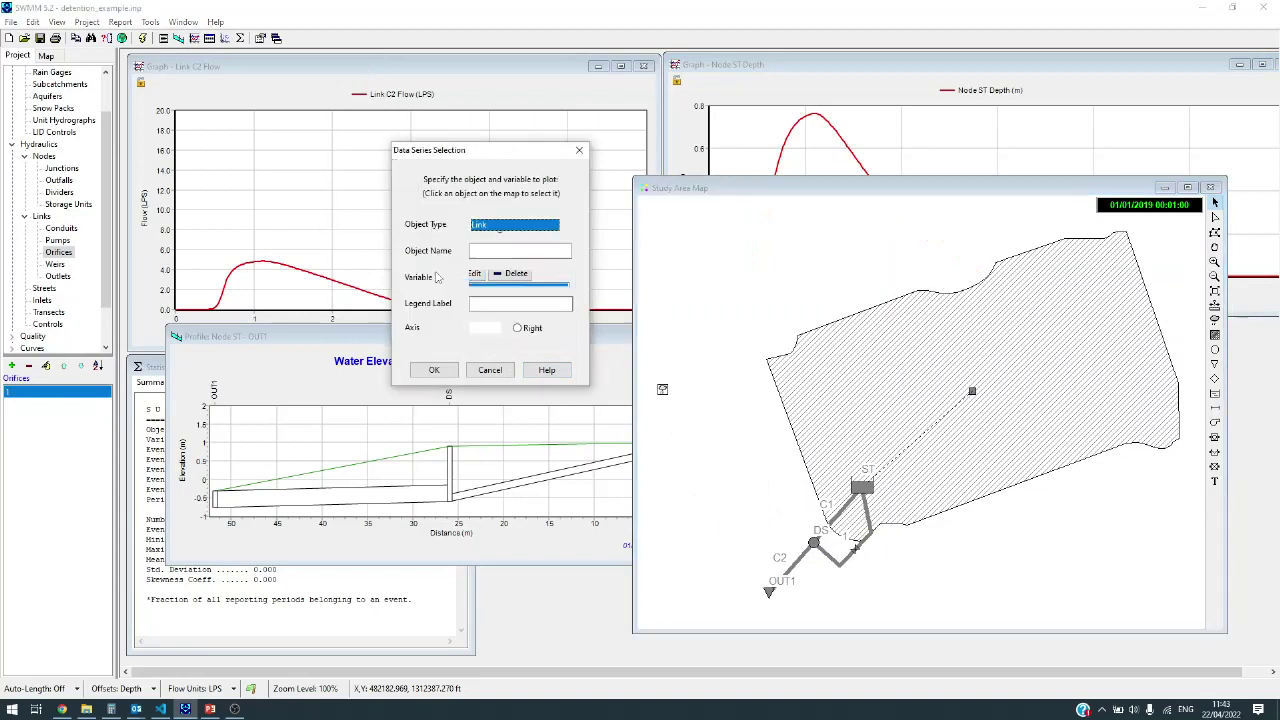
left_click(435, 366)
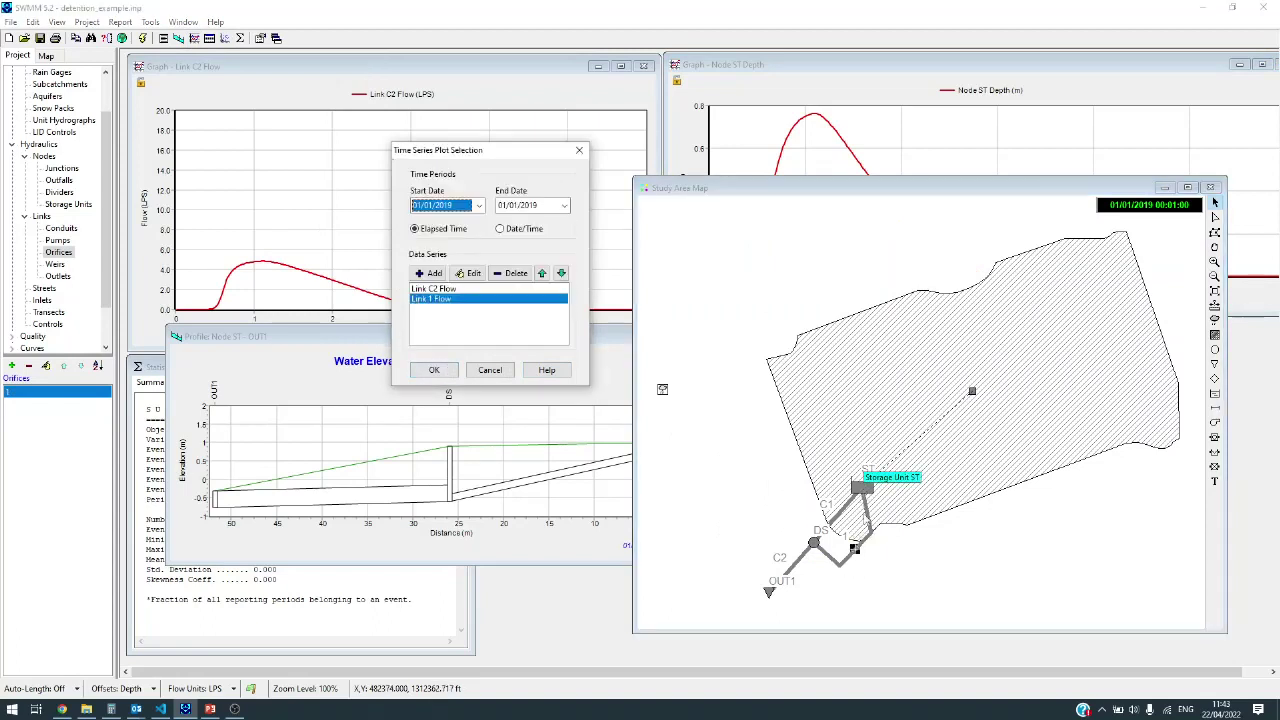
left_click(836, 511)
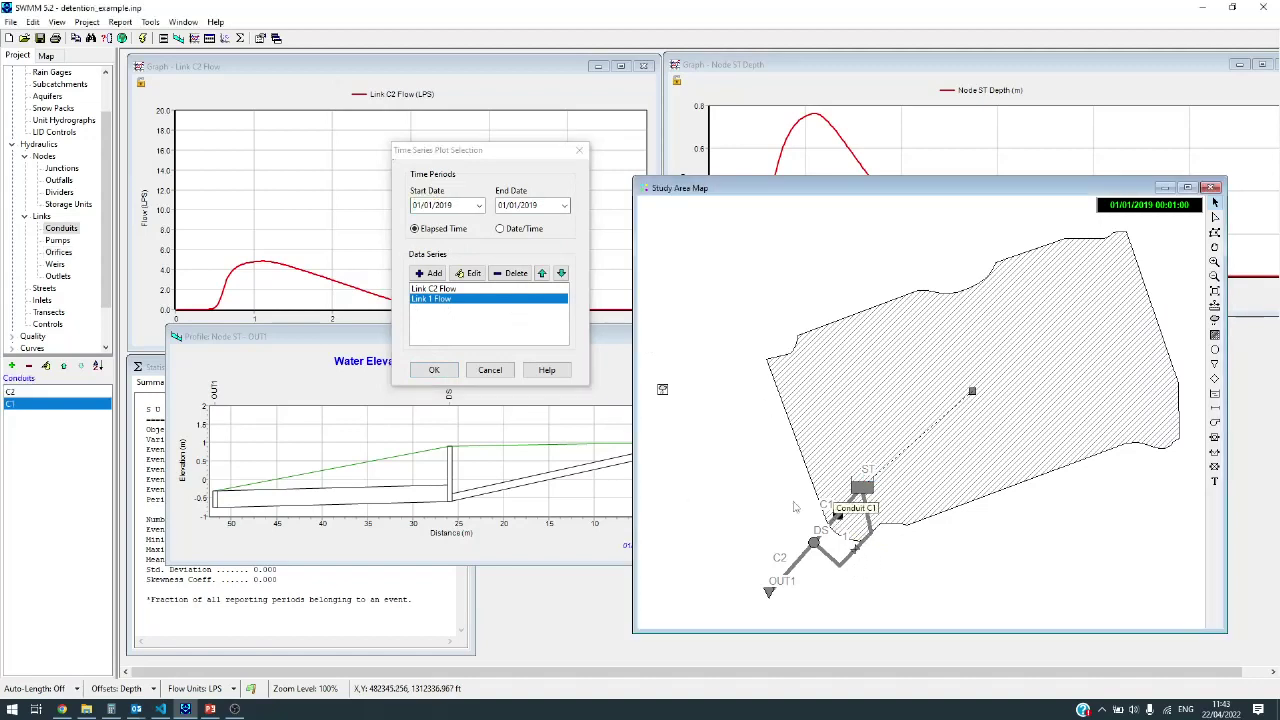
left_click(431, 273)
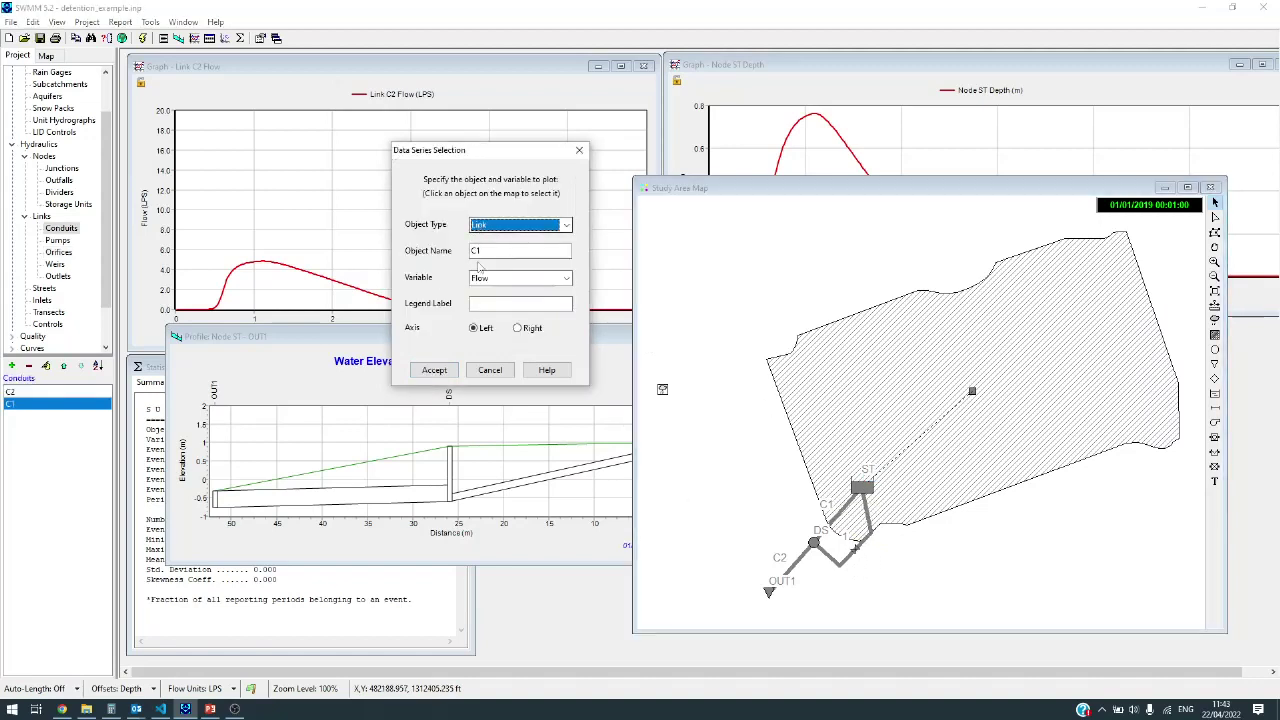
left_click(436, 371)
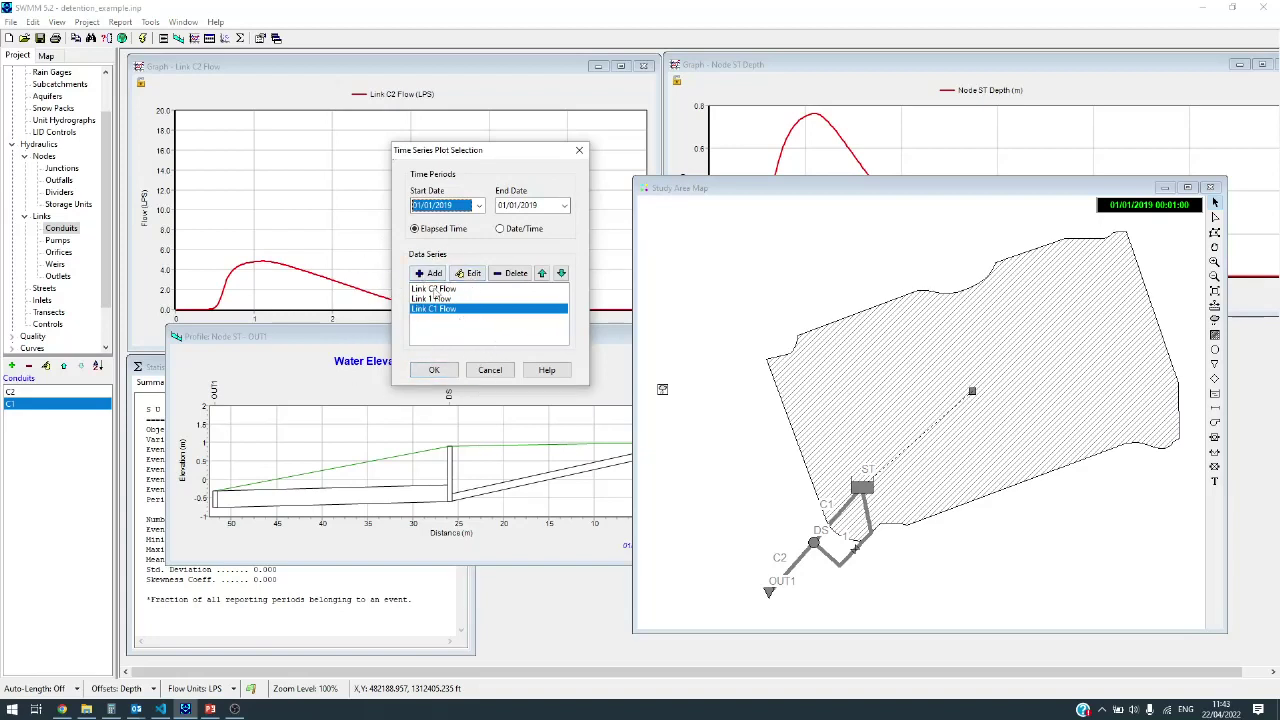
left_click(436, 376)
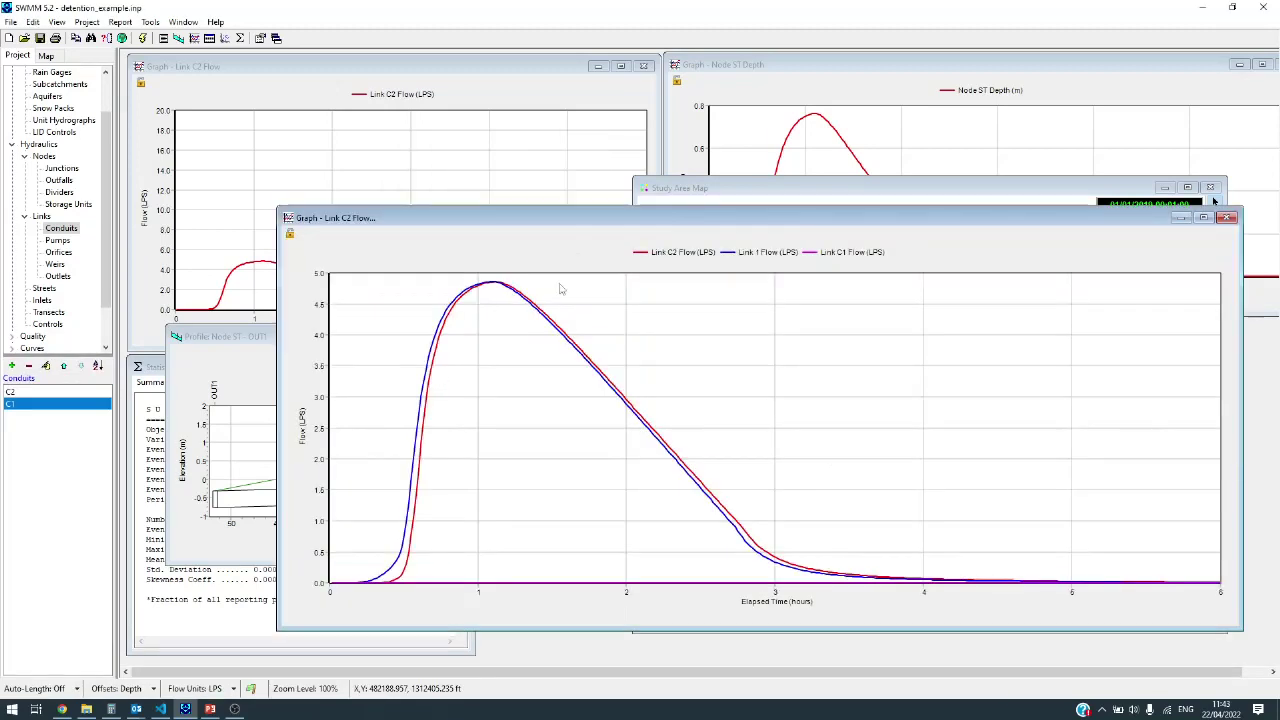
Step: Rearrange the three-link flow graph and the ST depth graph windows
left_click_drag(584, 218, 460, 243)
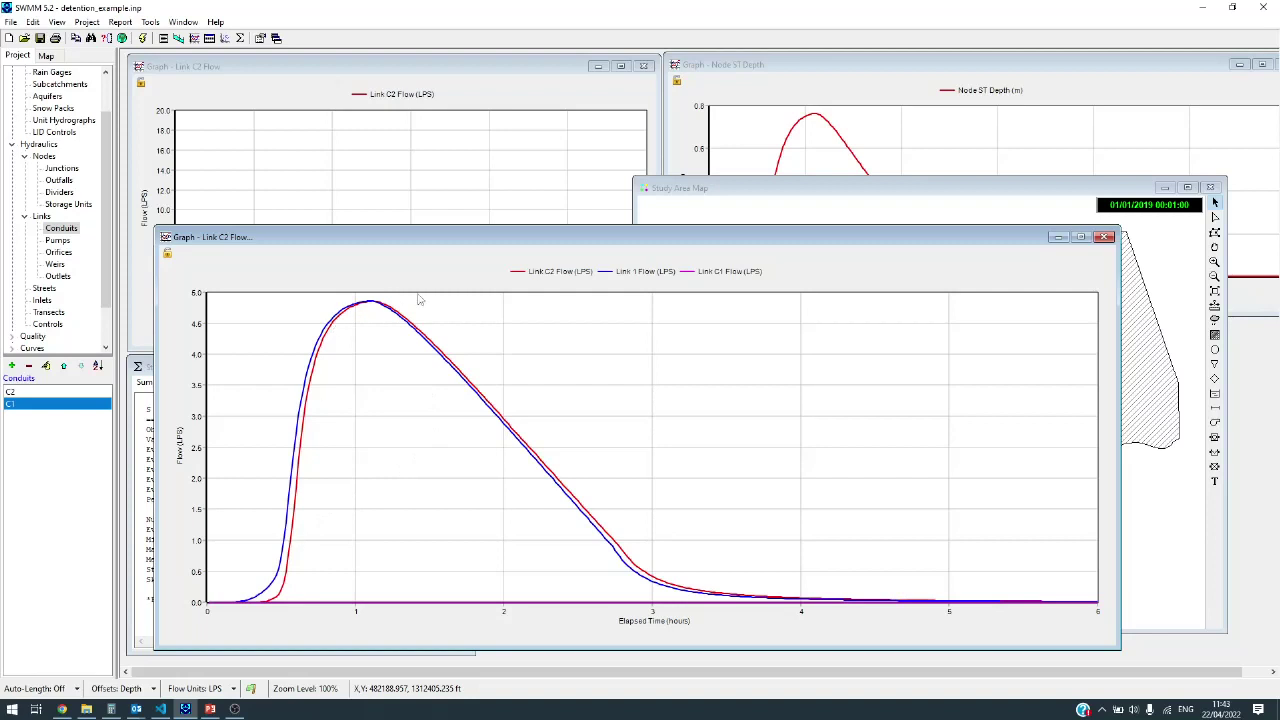
left_click(787, 87)
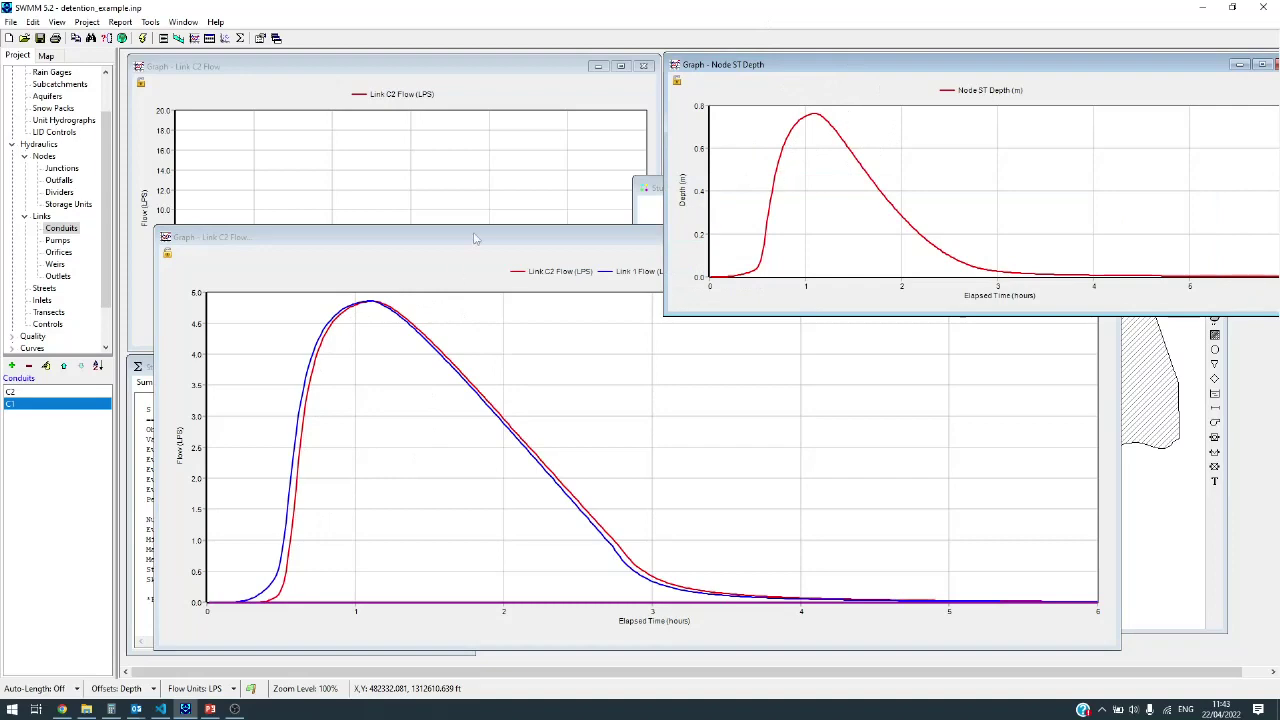
left_click_drag(477, 239, 894, 141)
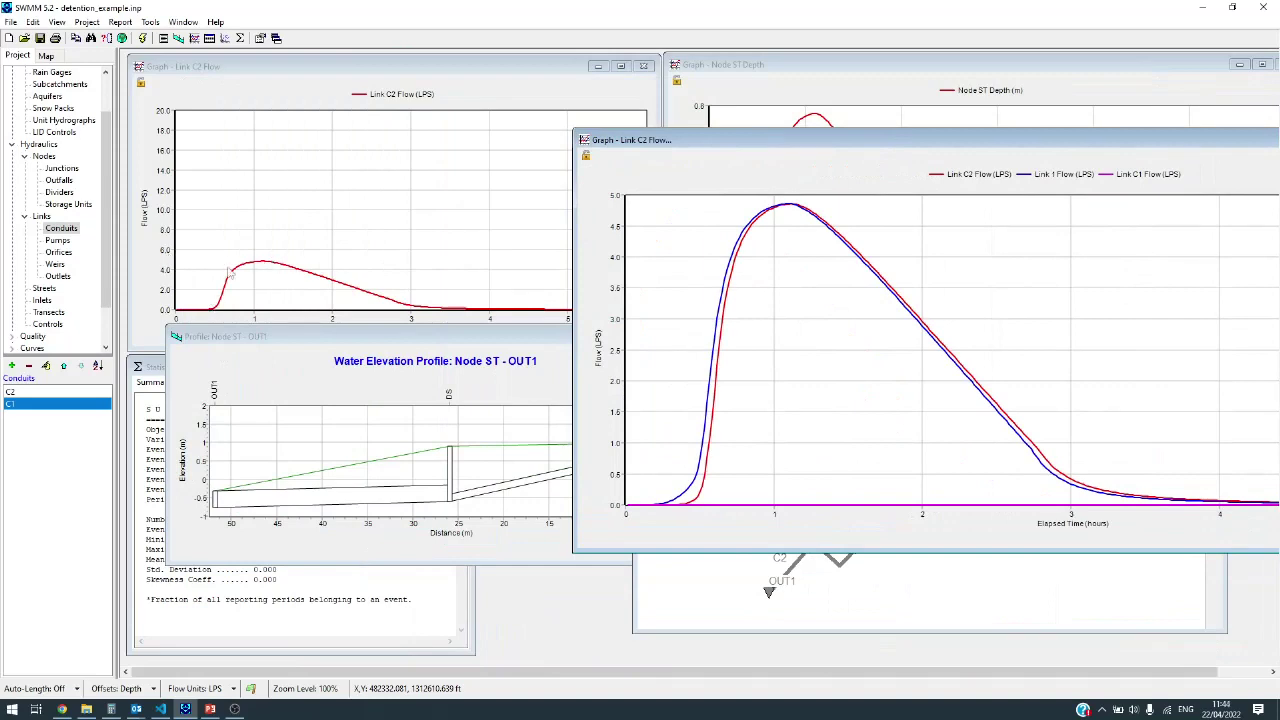
Step: Set storage unit ST's shape constant (a0) to 15 m² and run the simulation
left_click(915, 590)
double_click(862, 488)
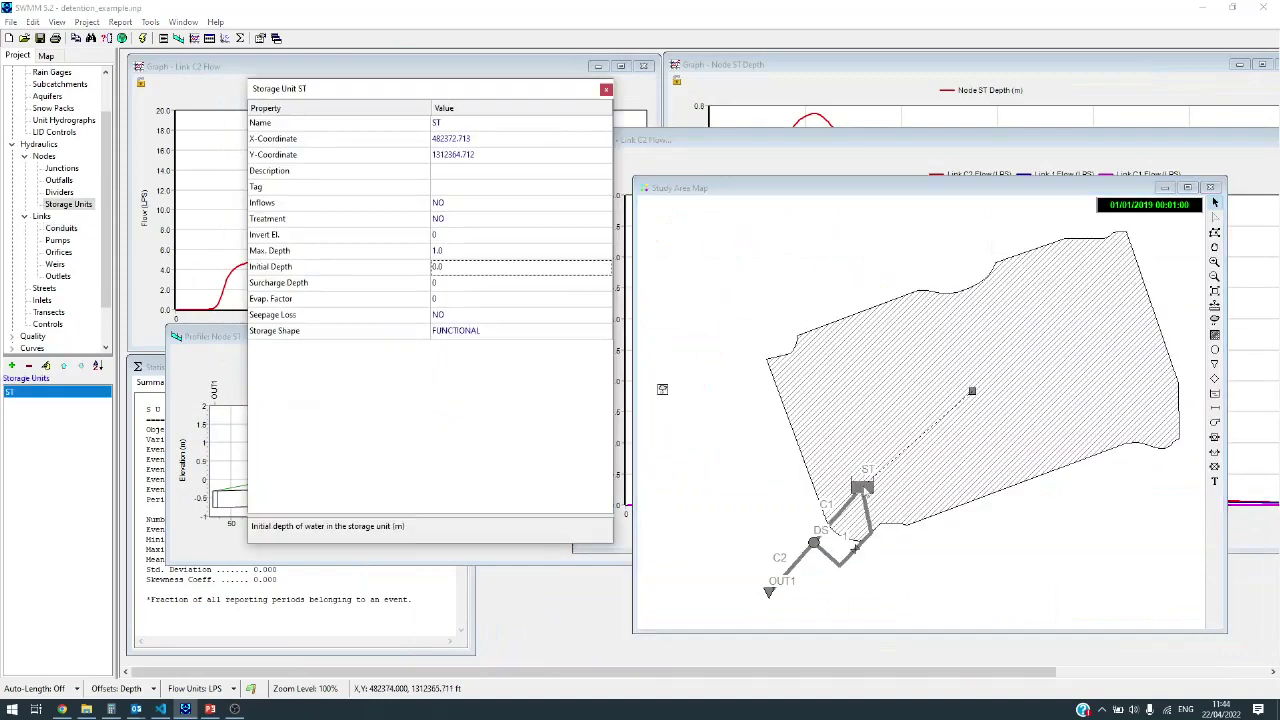
left_click(550, 338)
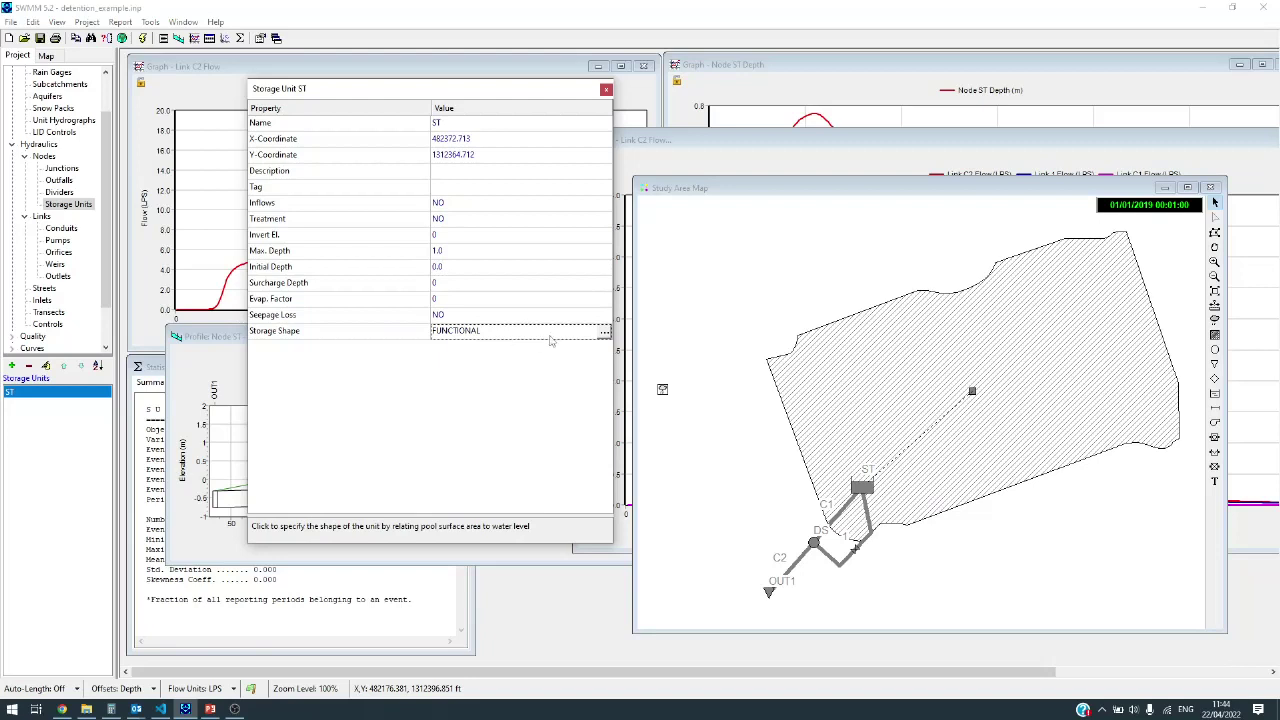
left_click(605, 333)
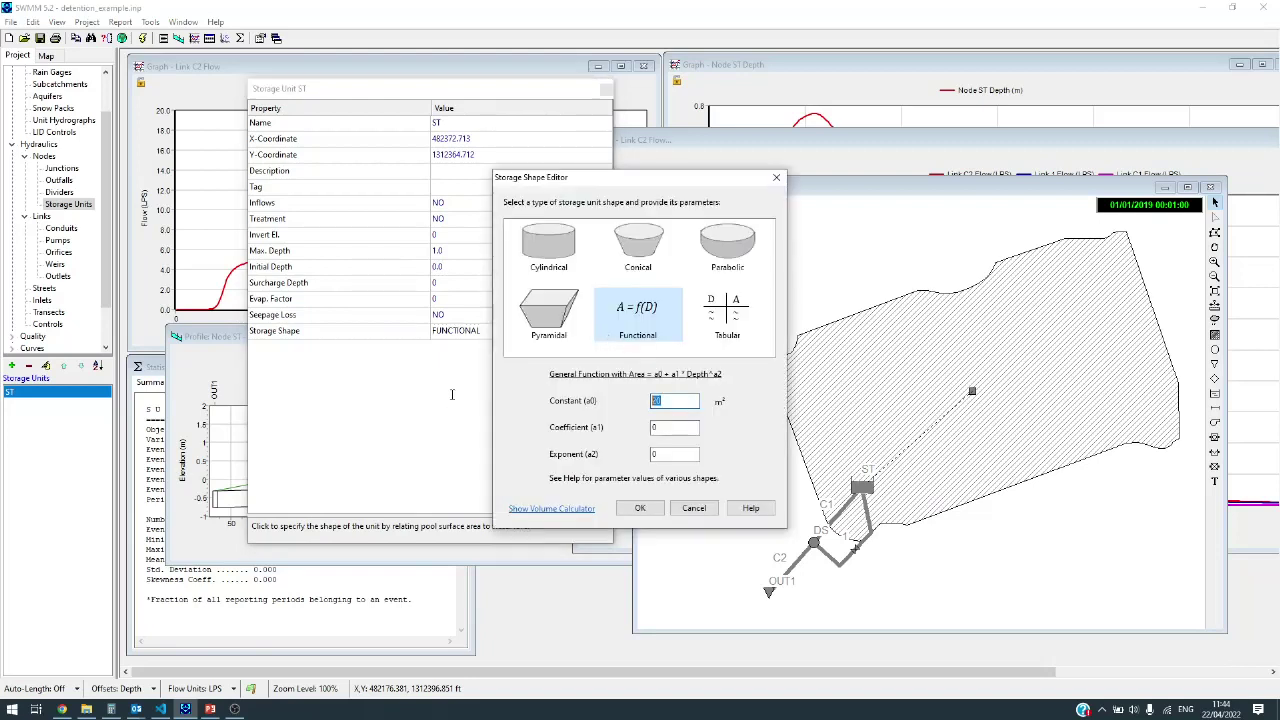
type("15")
left_click(776, 177)
left_click(142, 40)
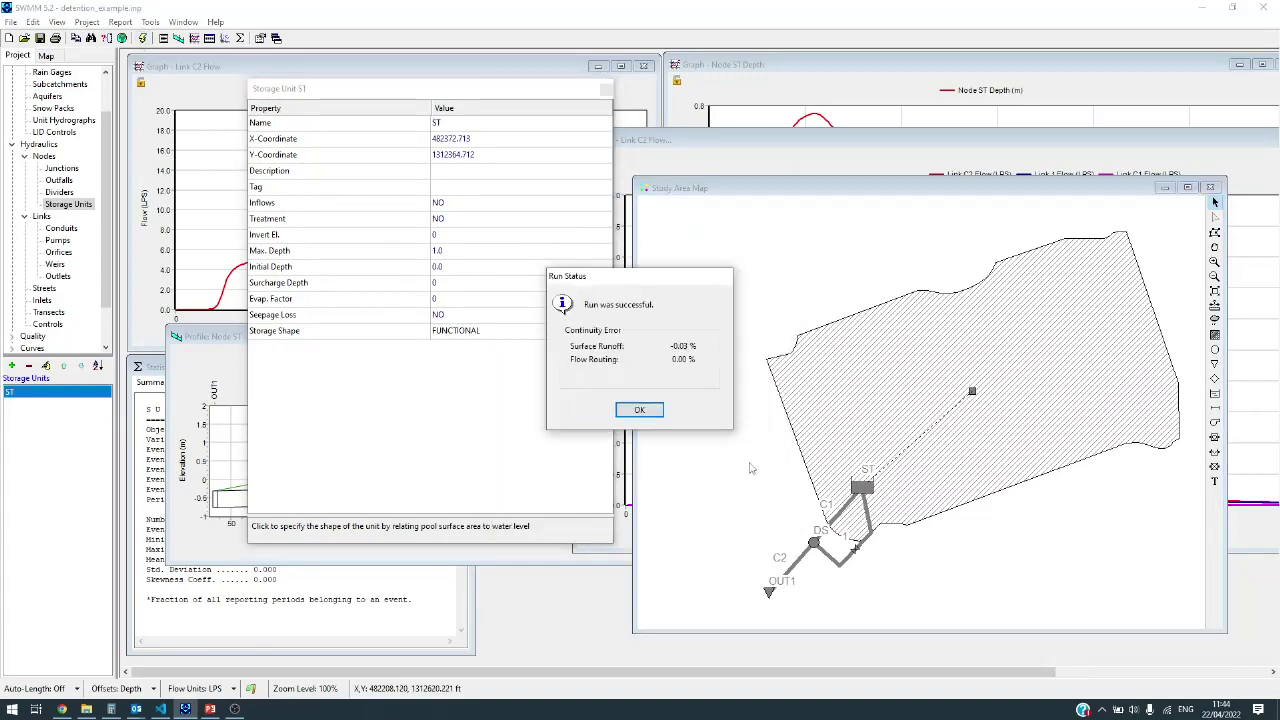
left_click(640, 408)
Step: Re-enter the 15 m² surface area constant in the shape editor and rerun the model
left_click(238, 286)
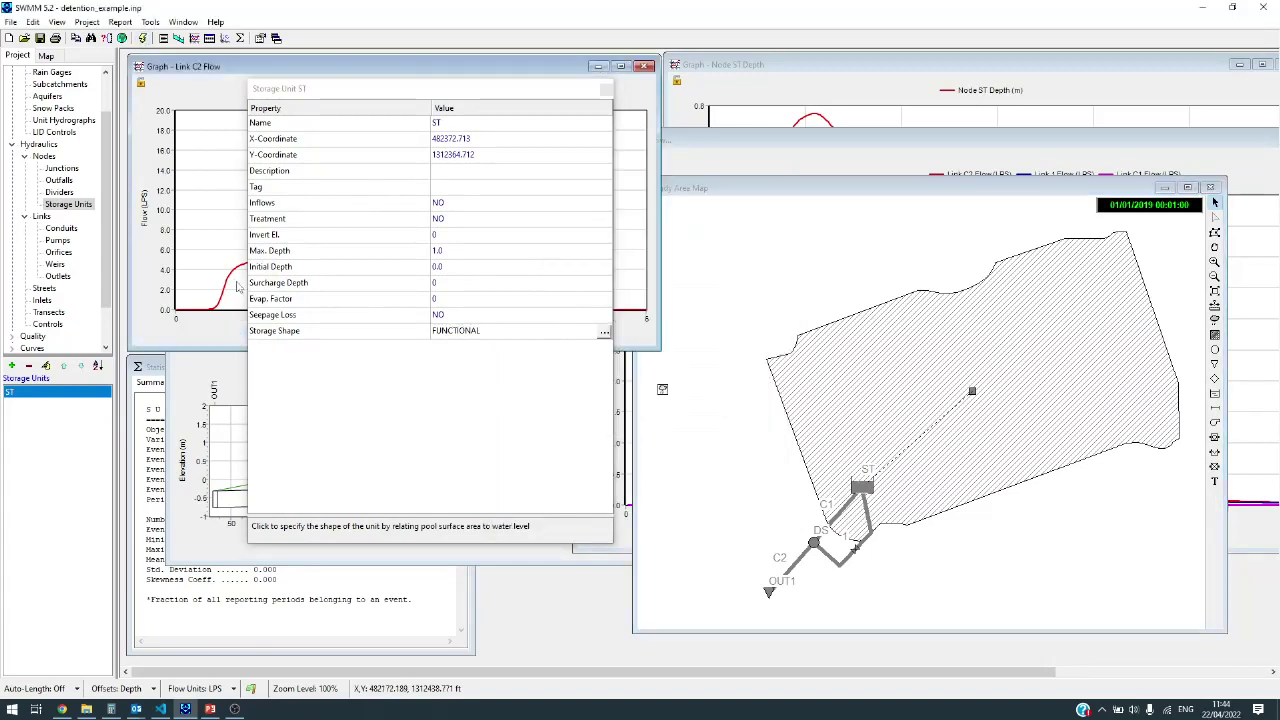
left_click_drag(467, 96, 463, 133)
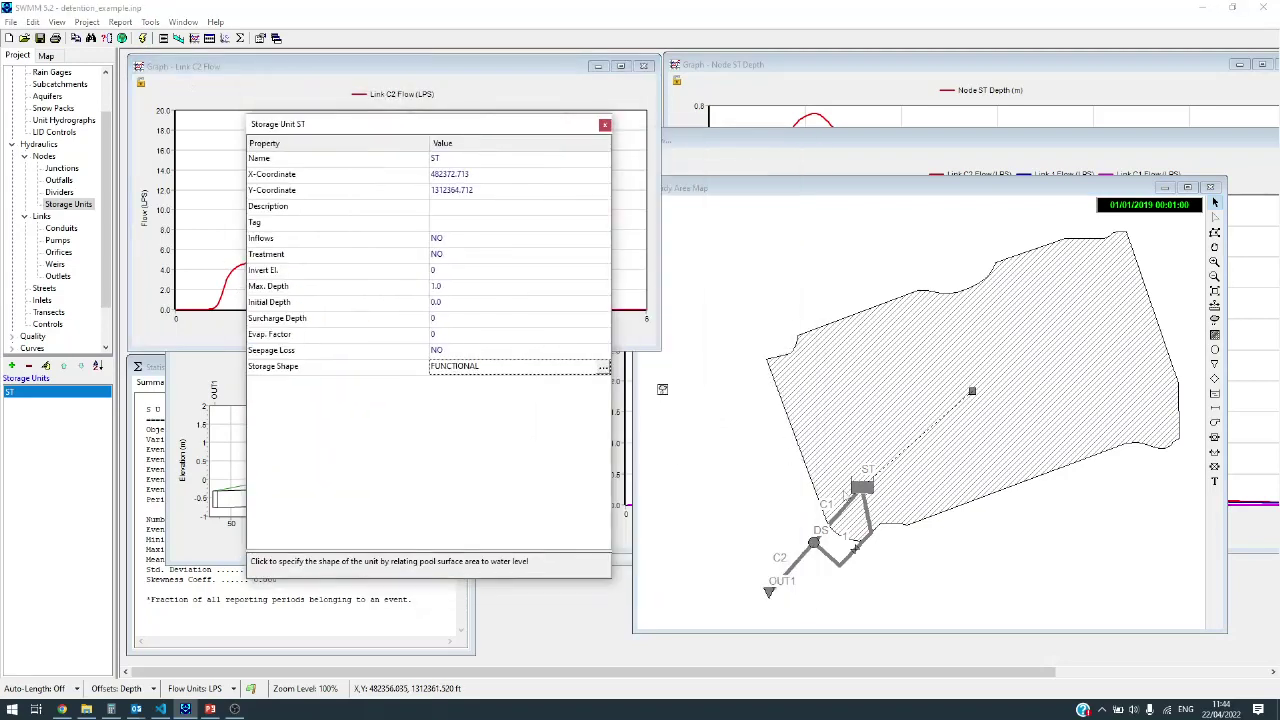
left_click(603, 368)
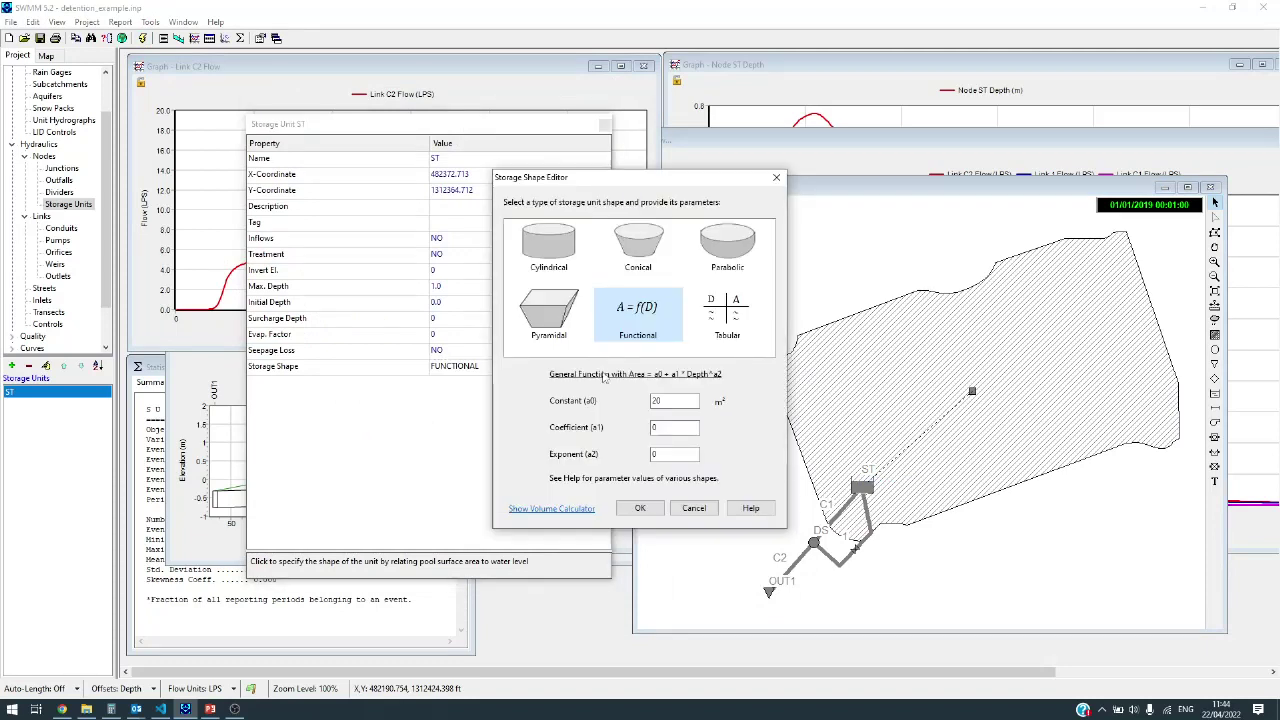
type("15")
left_click(640, 508)
left_click(142, 38)
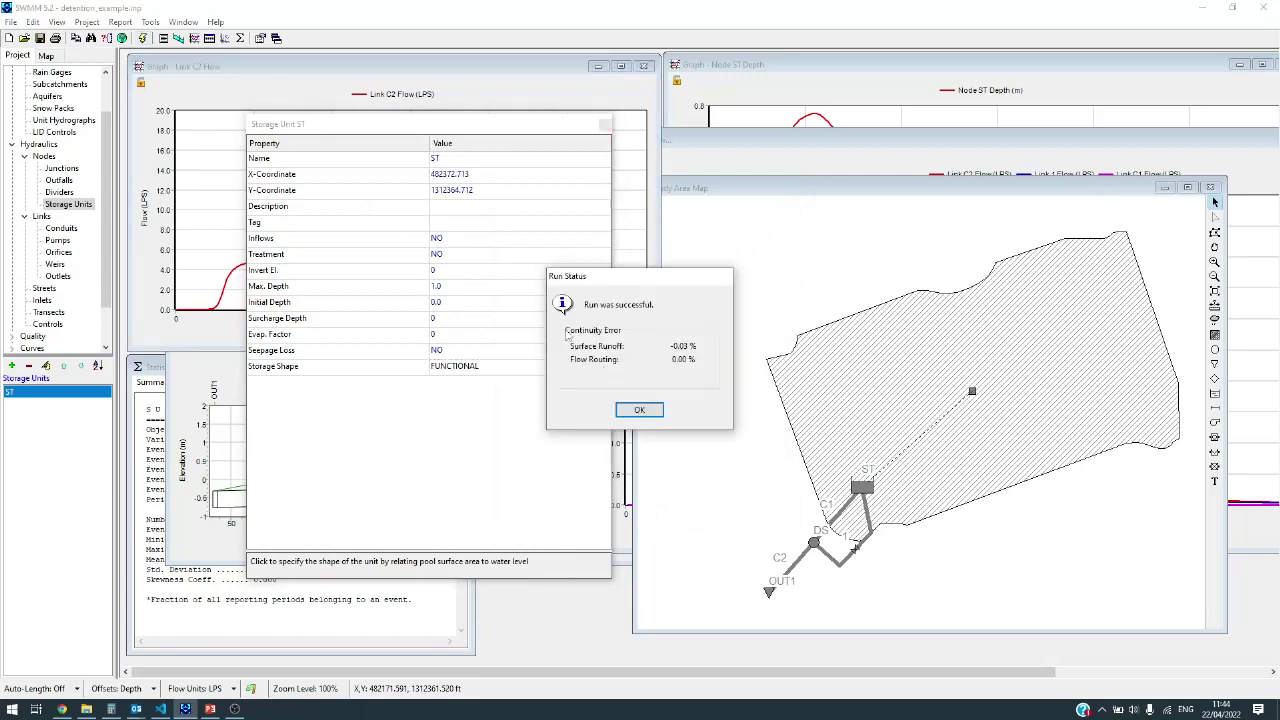
left_click(651, 406)
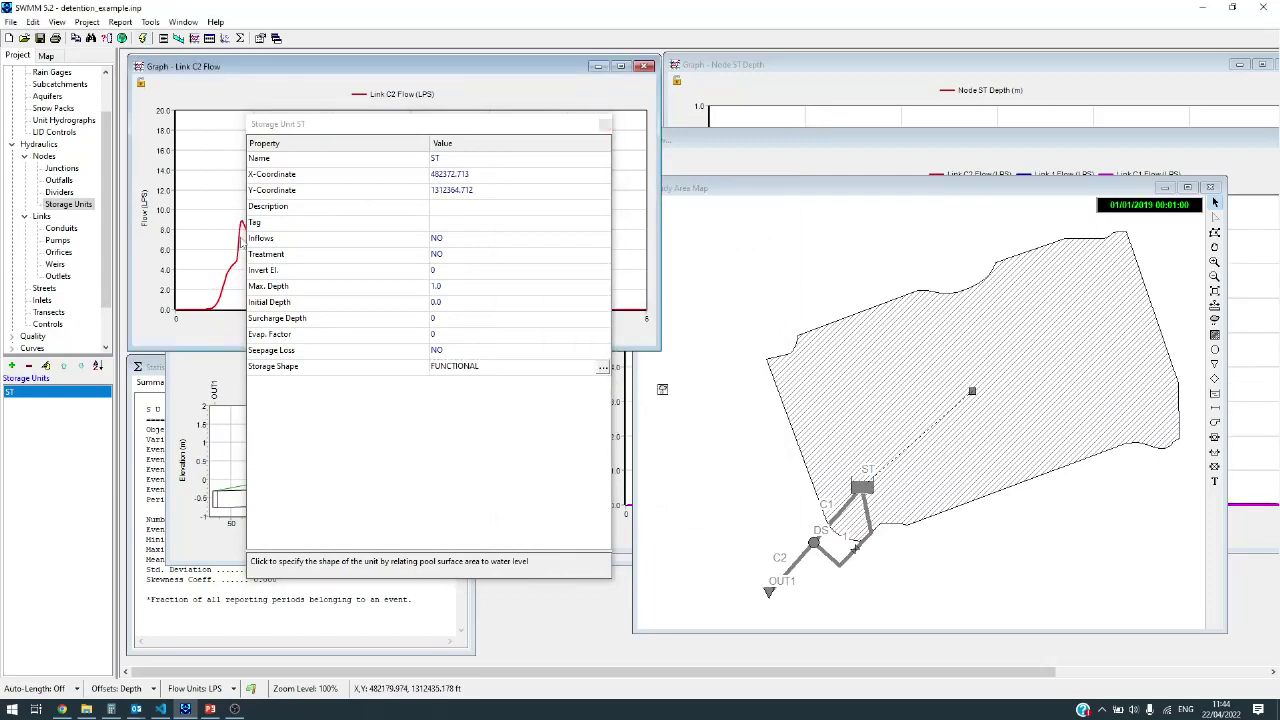
Step: Compare the three-link flow and ST depth graphs, moving the Storage Unit ST editor off them
left_click(857, 152)
left_click_drag(857, 150, 806, 122)
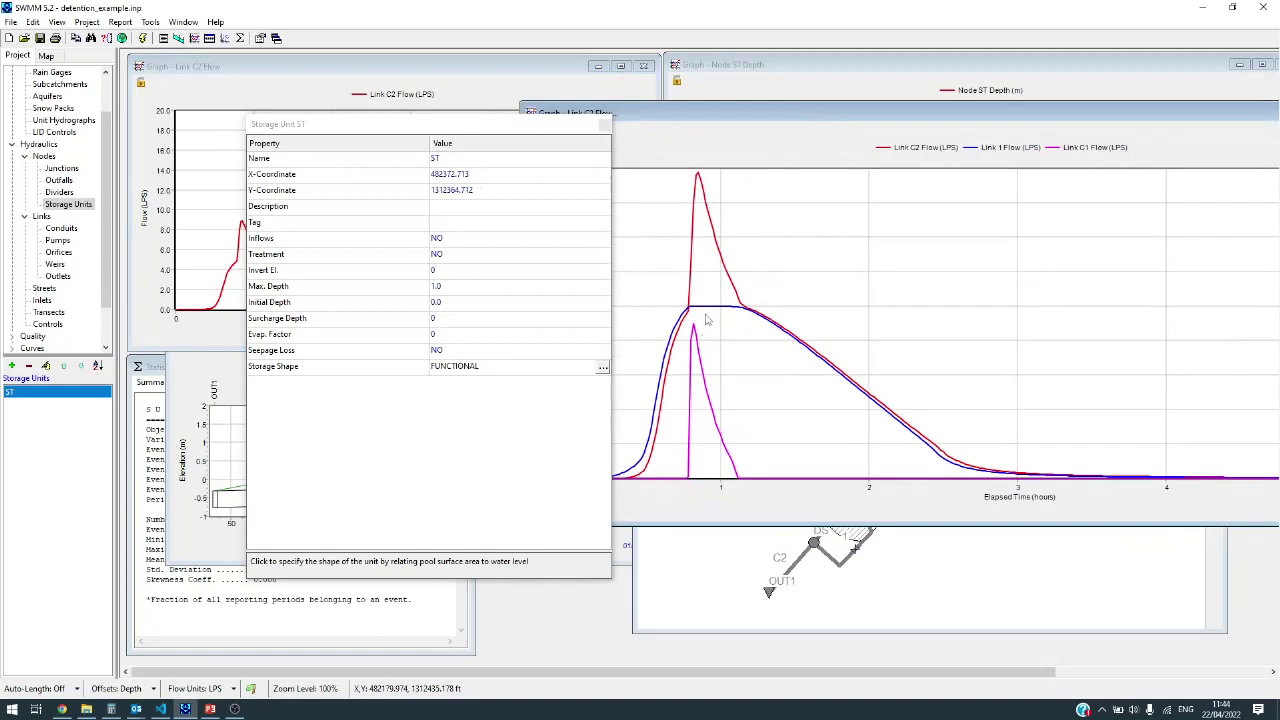
left_click(911, 79)
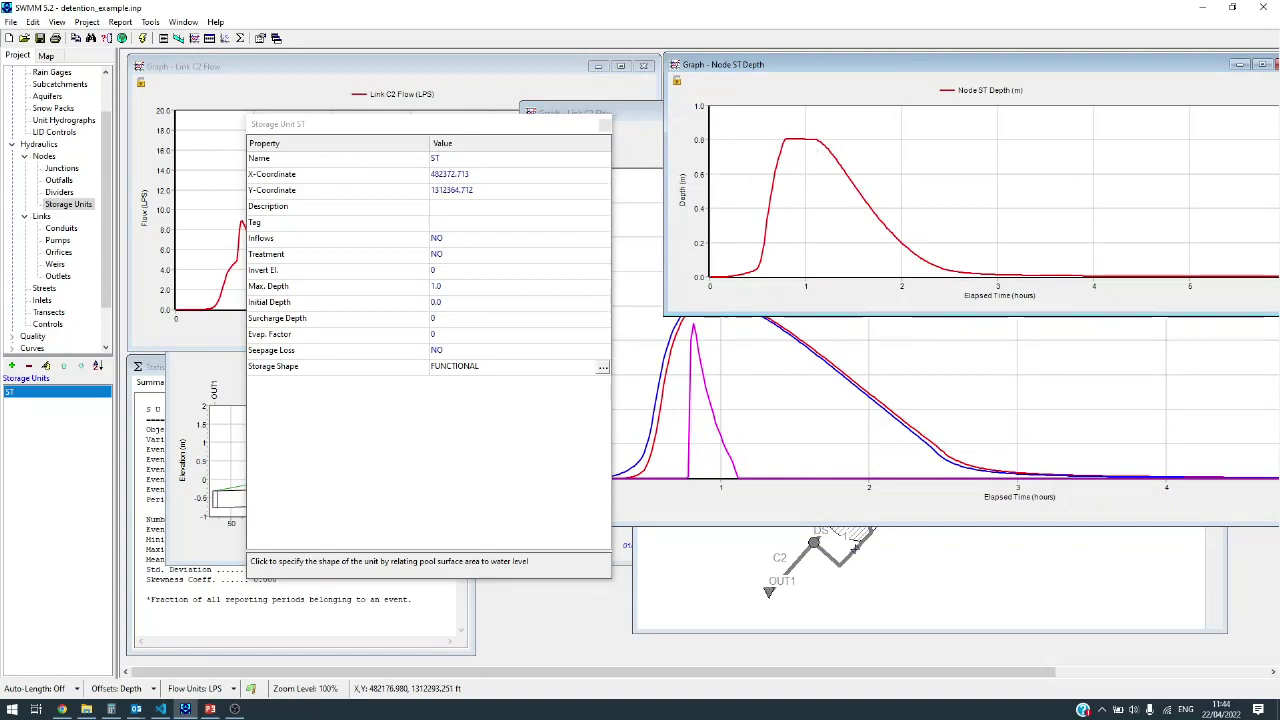
left_click(849, 503)
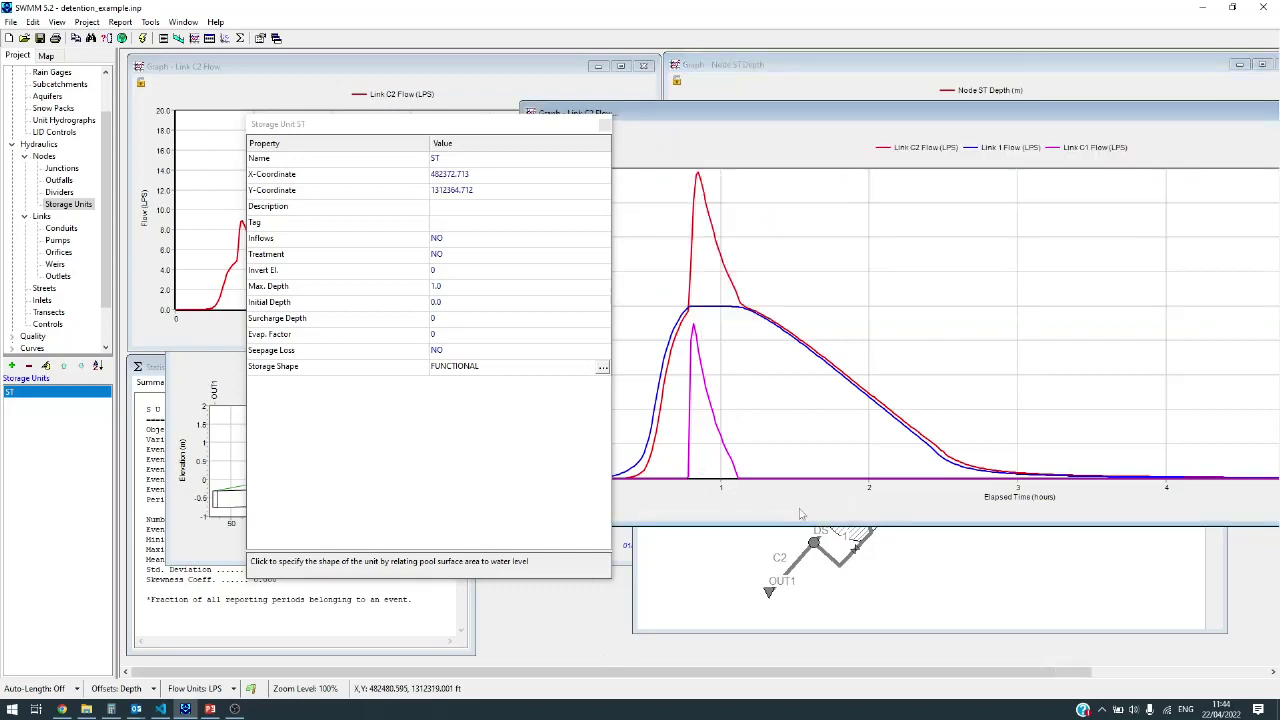
left_click(301, 67)
left_click_drag(344, 132, 482, 375)
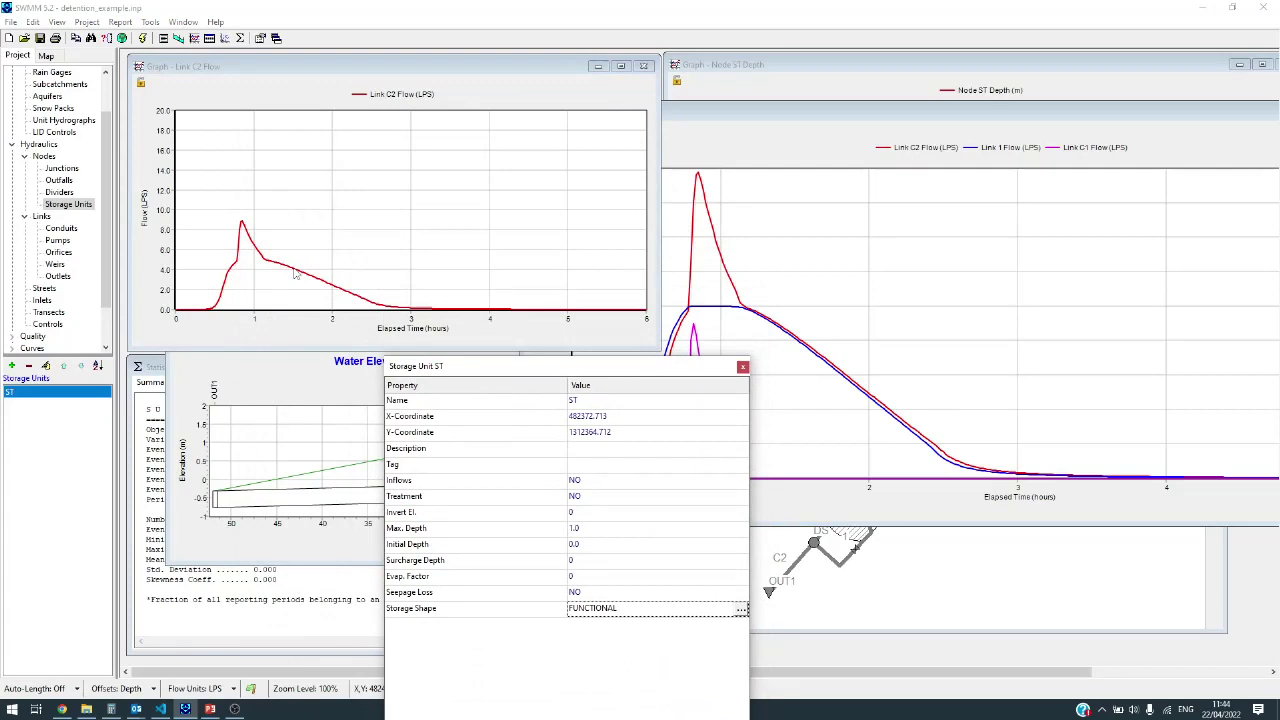
Step: Enlarge orifice 1's height and width to 0.075 and rerun; C2 now peaks near 9.3 LPS
left_click(857, 553)
left_click(617, 512)
left_click(617, 512)
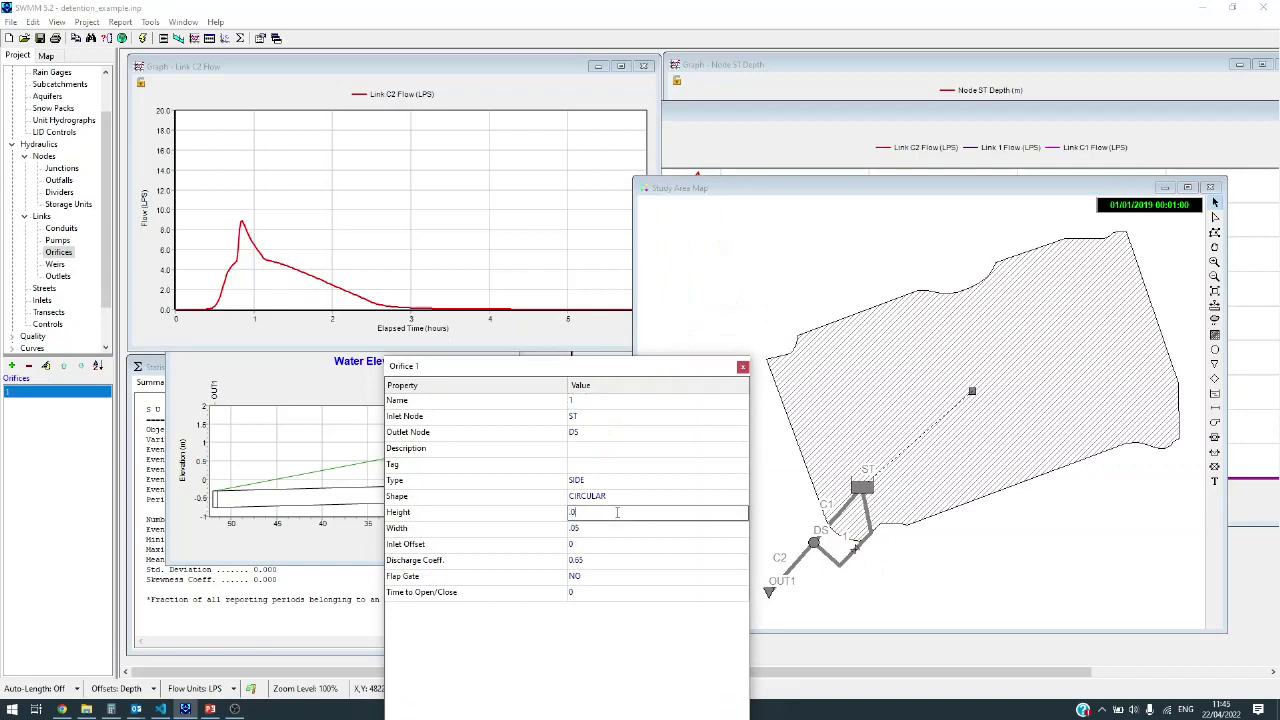
left_click(601, 527)
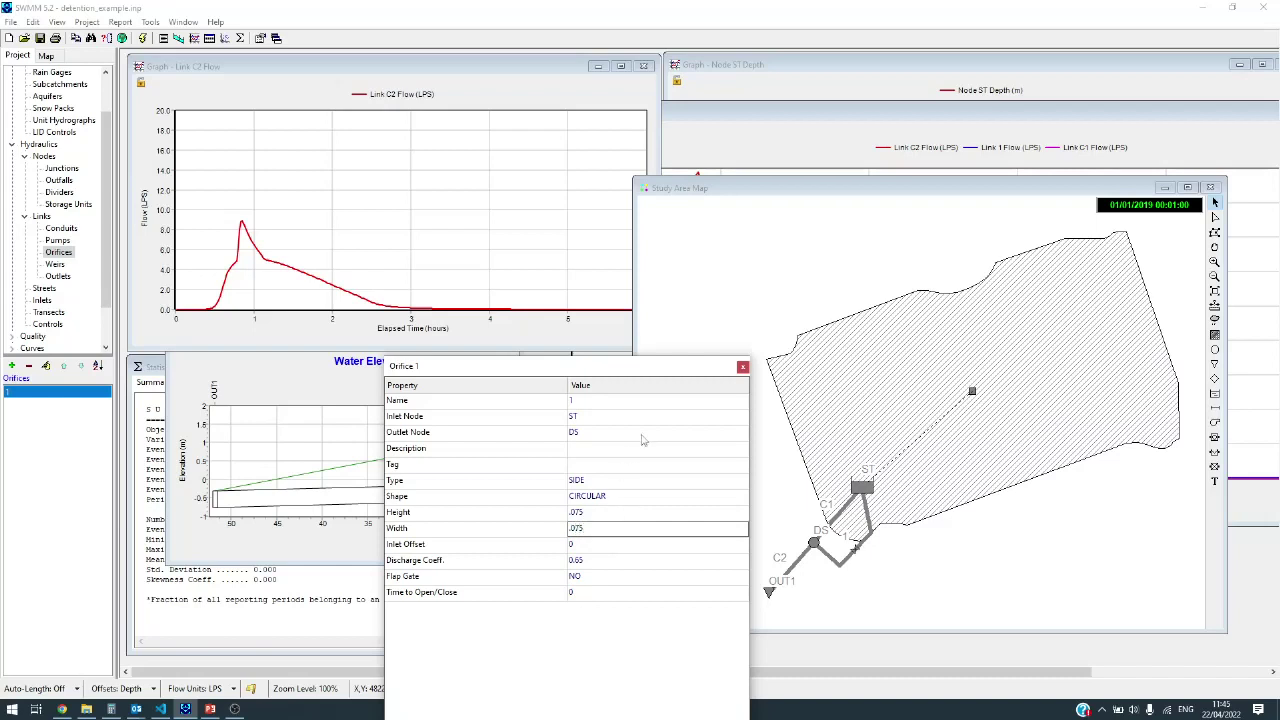
left_click(742, 367)
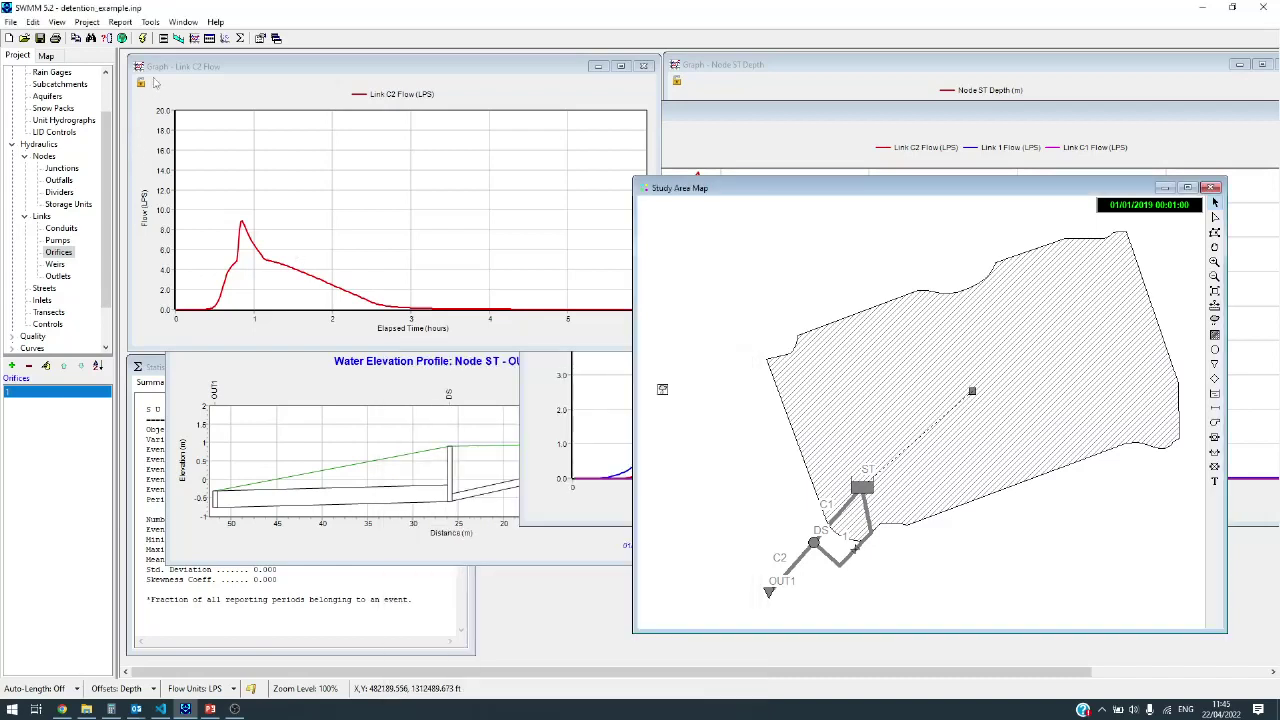
left_click(142, 38)
key("Return")
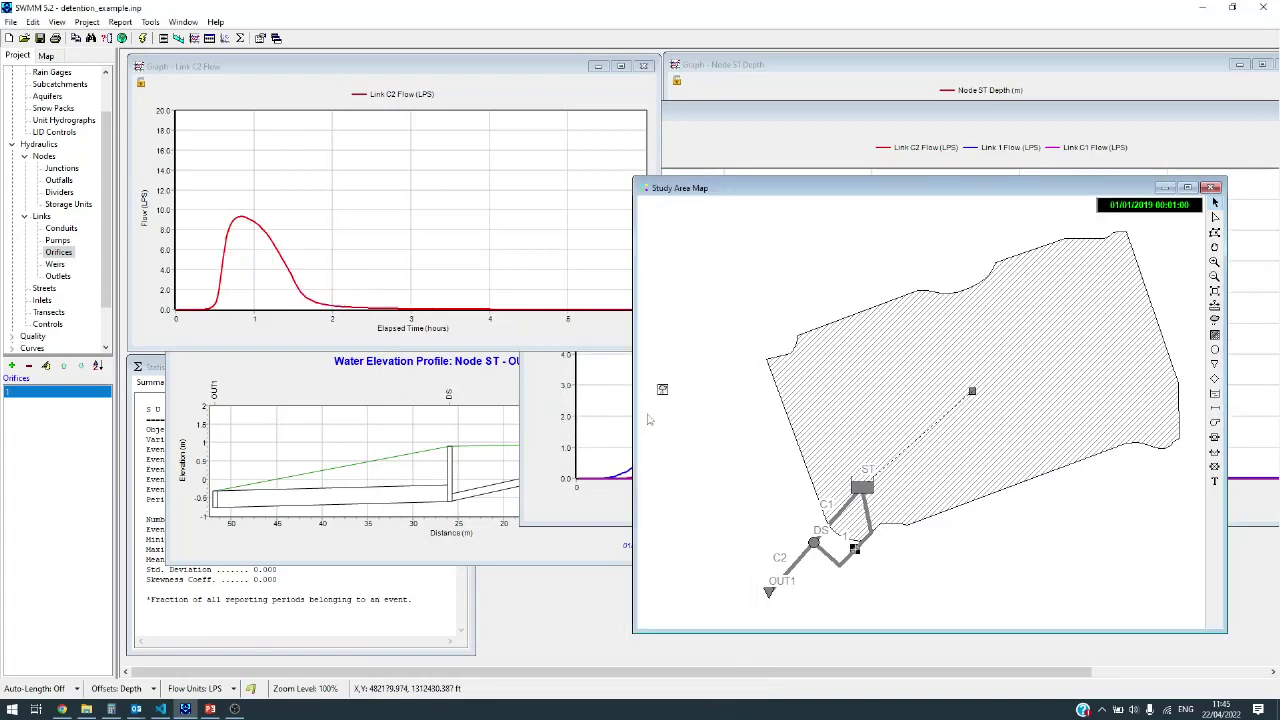
Step: Set storage unit ST's surface area constant to 15 in the Storage Shape editor
left_click(812, 128)
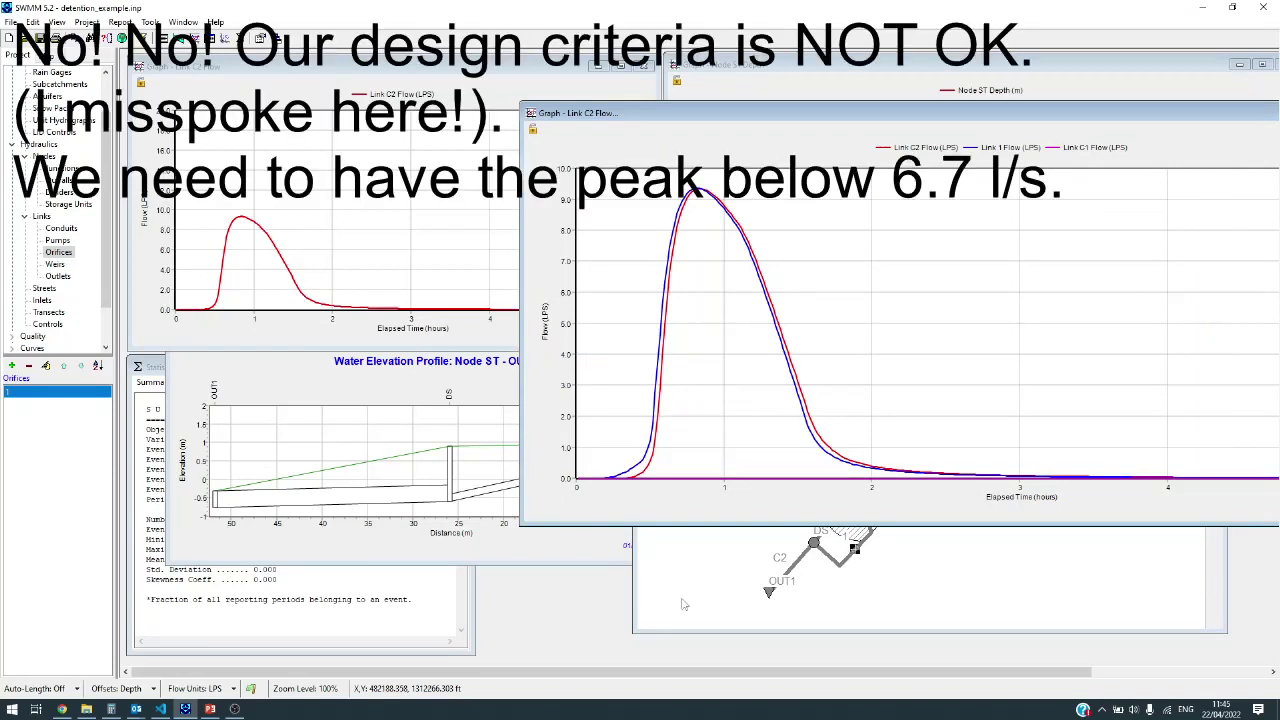
left_click(900, 590)
left_click(862, 490)
double_click(862, 490)
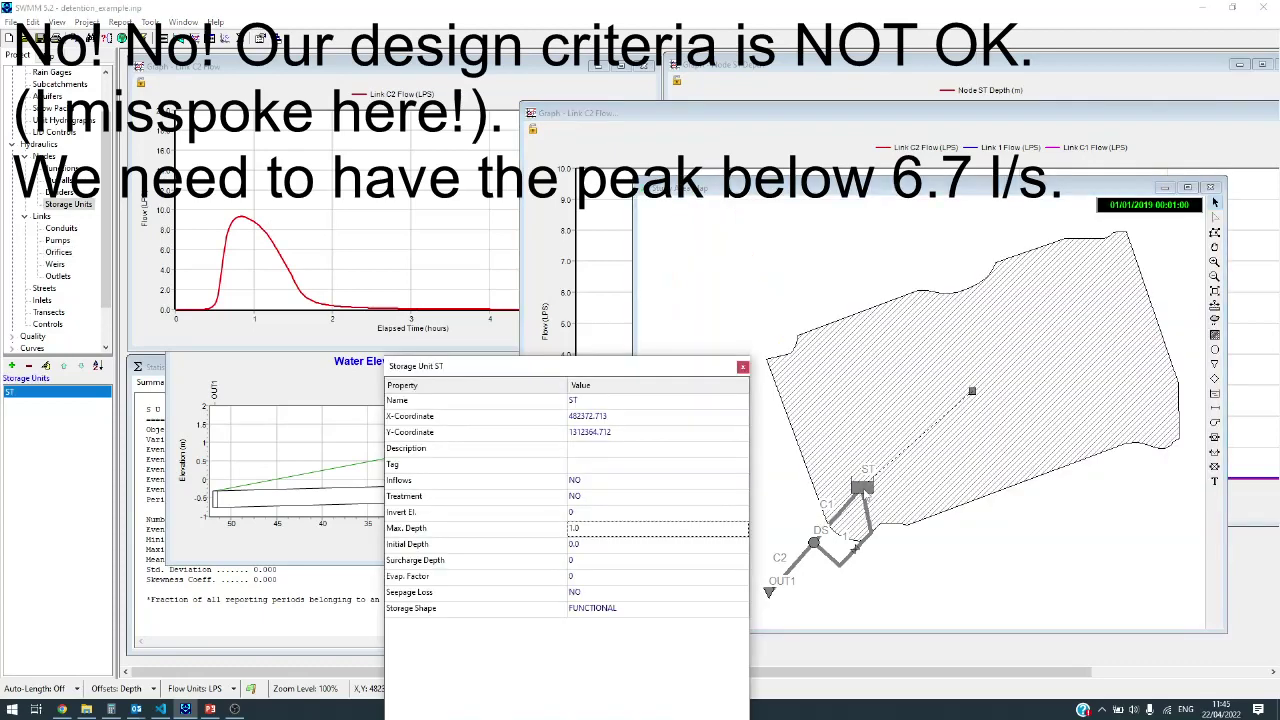
left_click(672, 610)
left_click(741, 609)
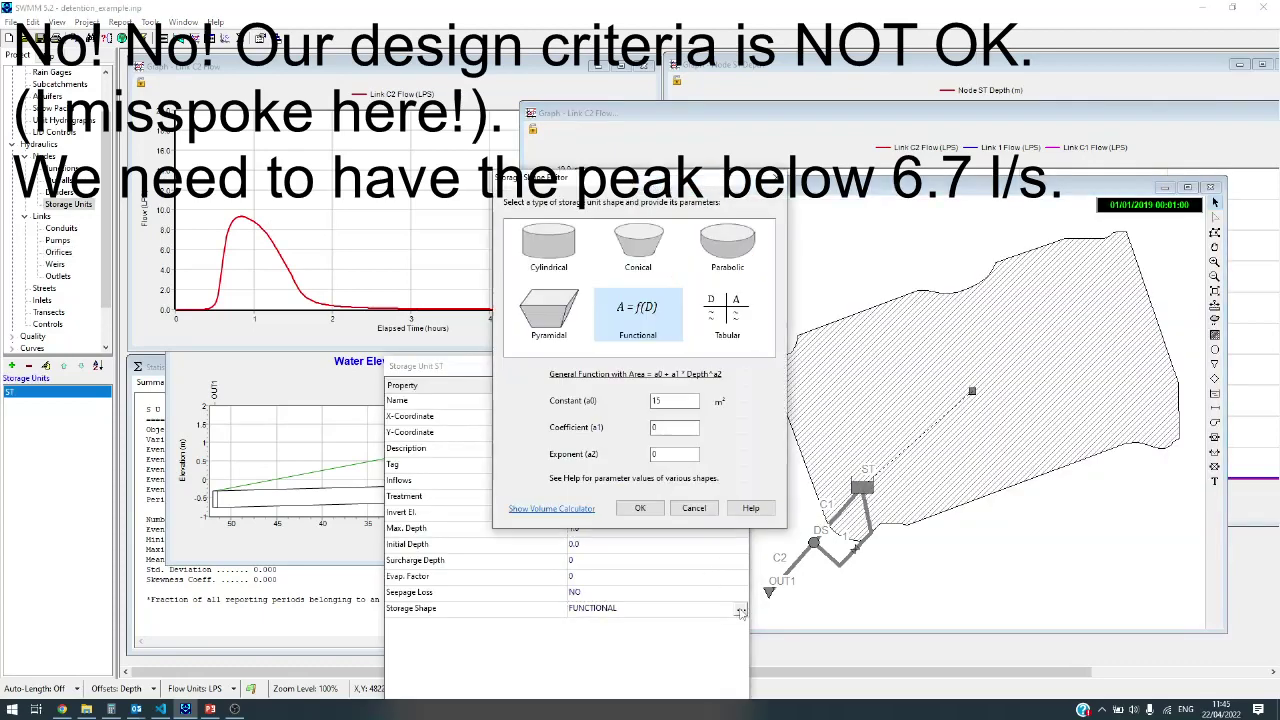
double_click(675, 400)
type("15")
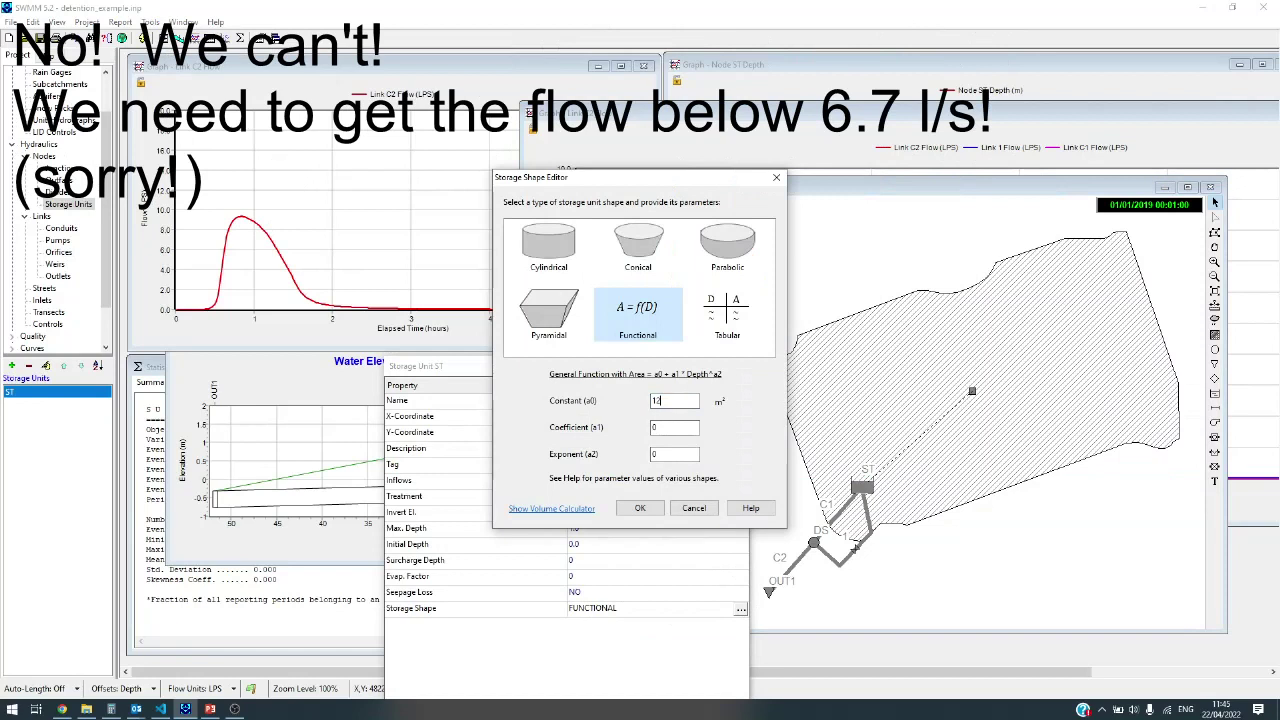
key("Return")
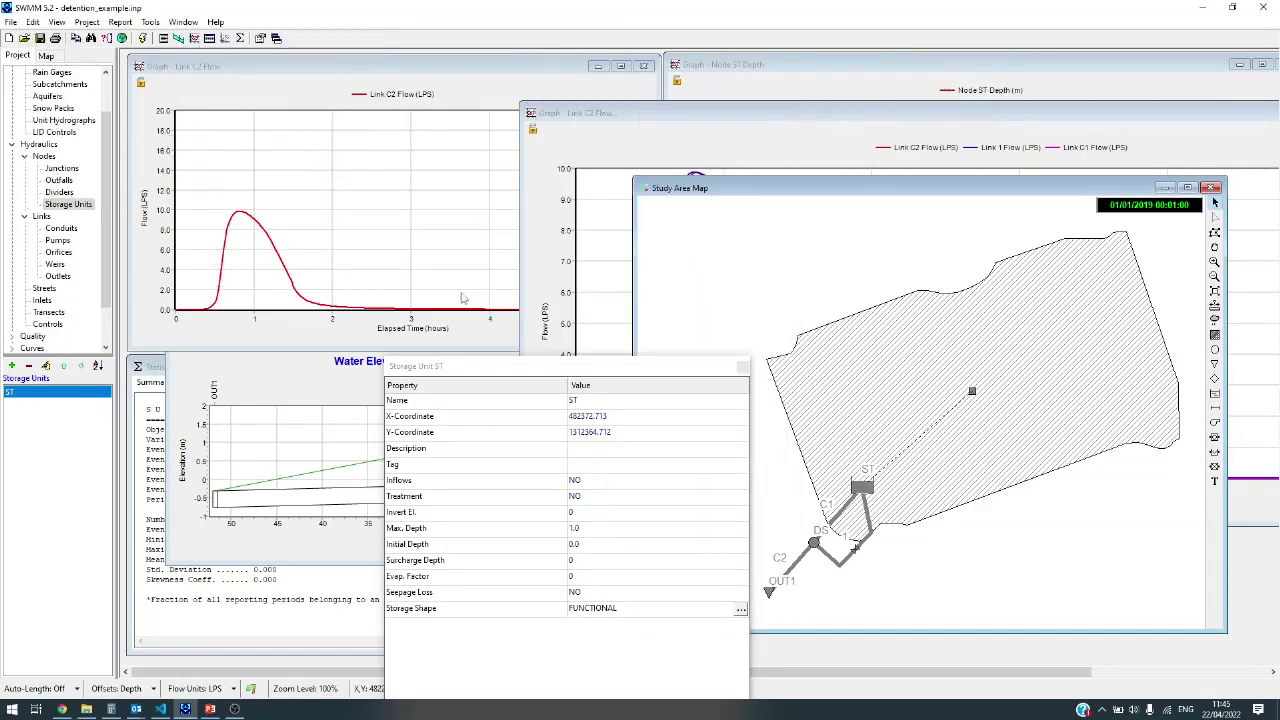
left_click(742, 366)
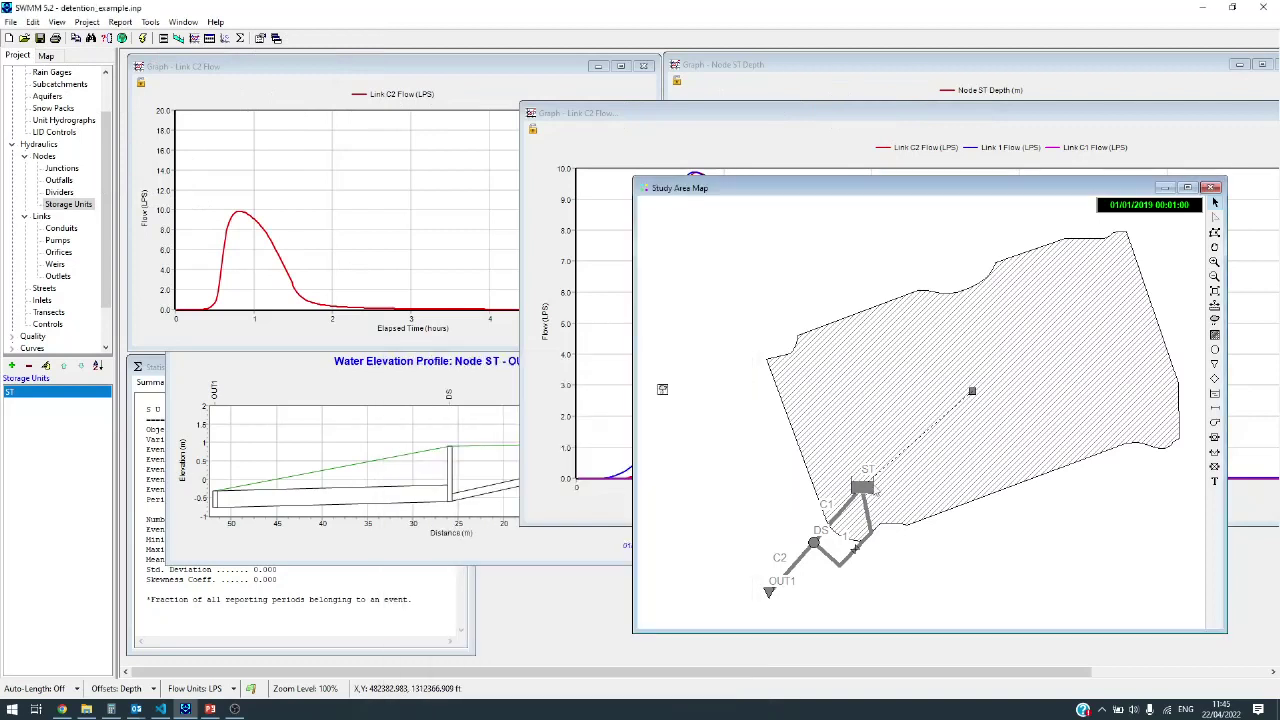
Step: Change ST's surface area constant to 20 m² and rerun; C2 peaks near 8.4 LPS
double_click(860, 488)
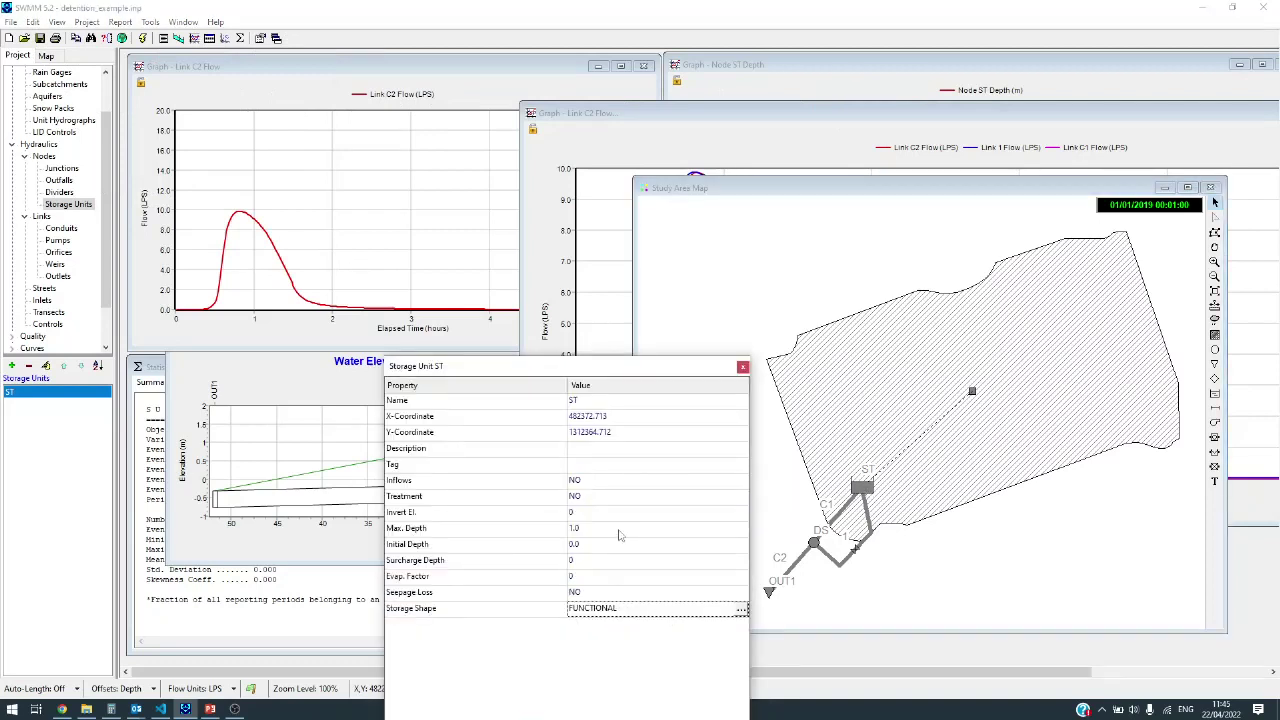
left_click(741, 609)
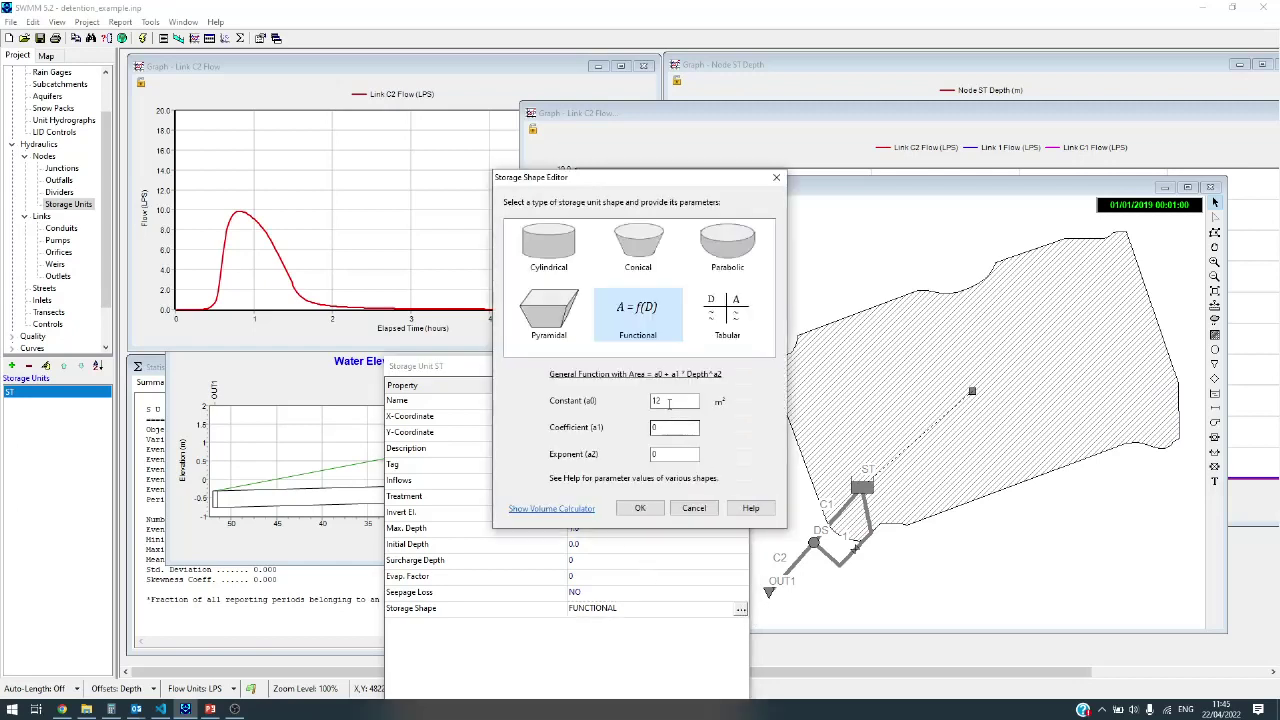
type("2")
left_click(640, 508)
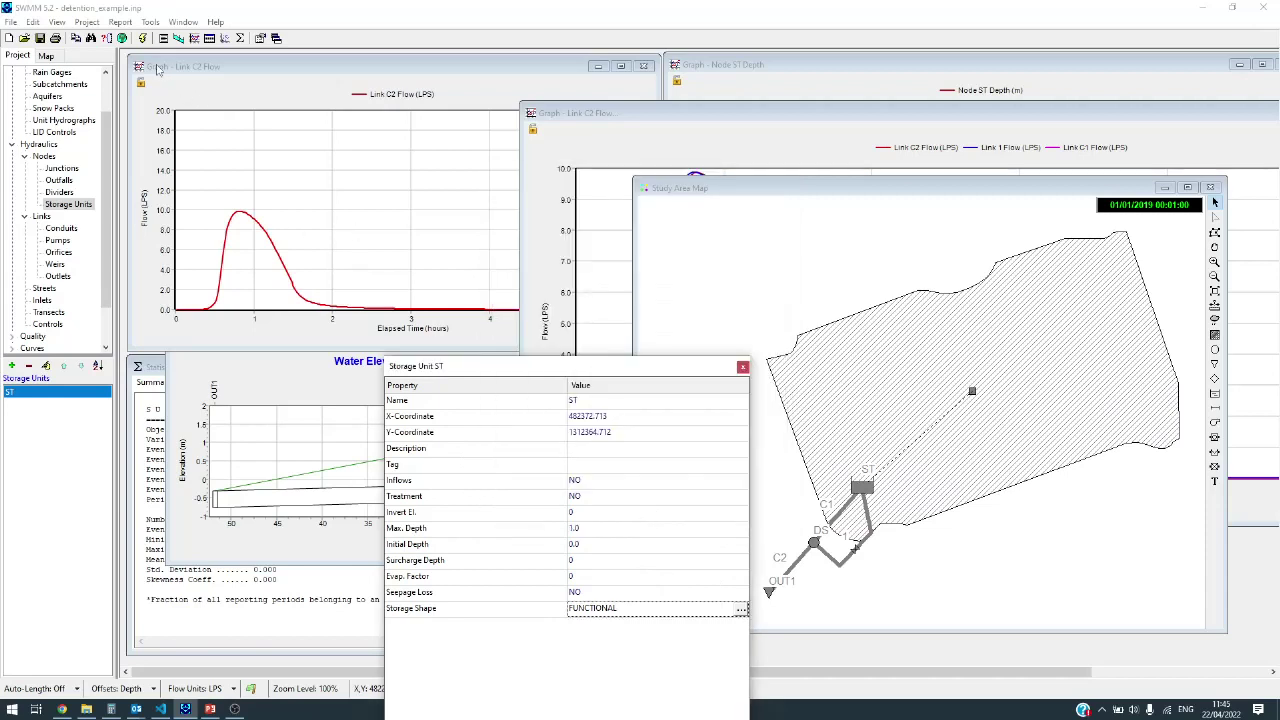
left_click(145, 40)
left_click(640, 410)
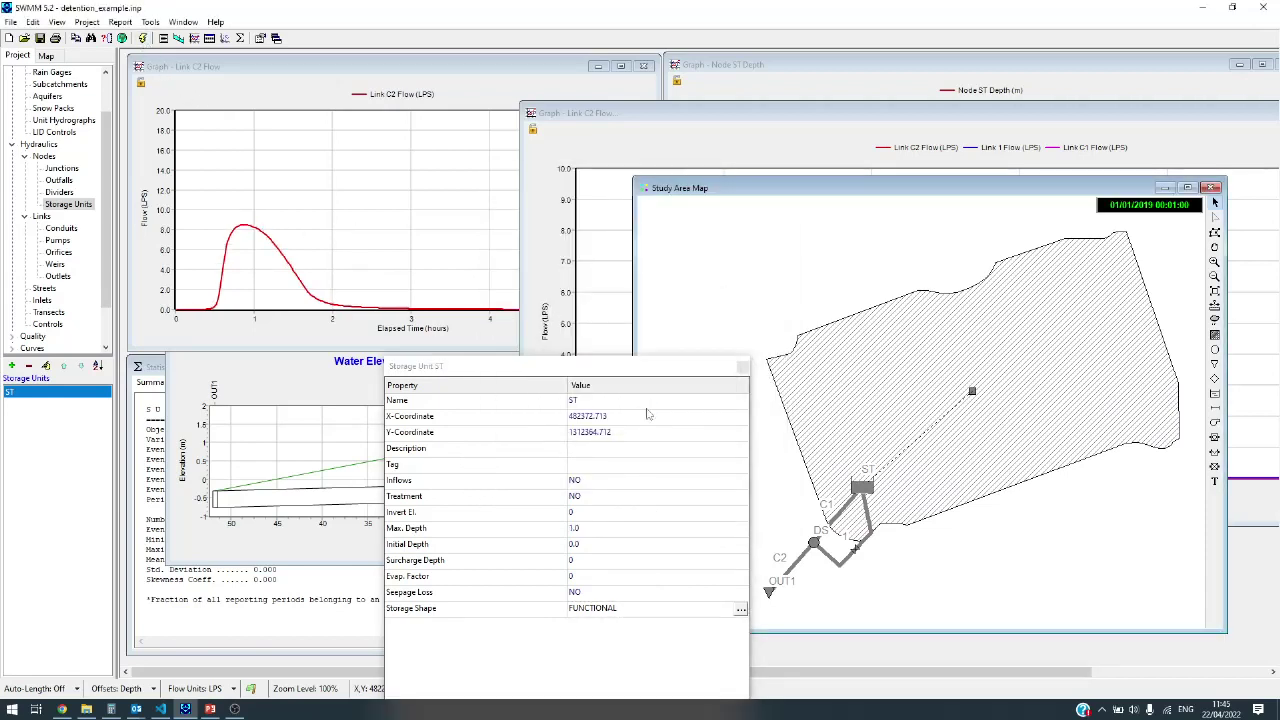
Step: Reduce orifice 1's height and width to 0.06
left_click(743, 369)
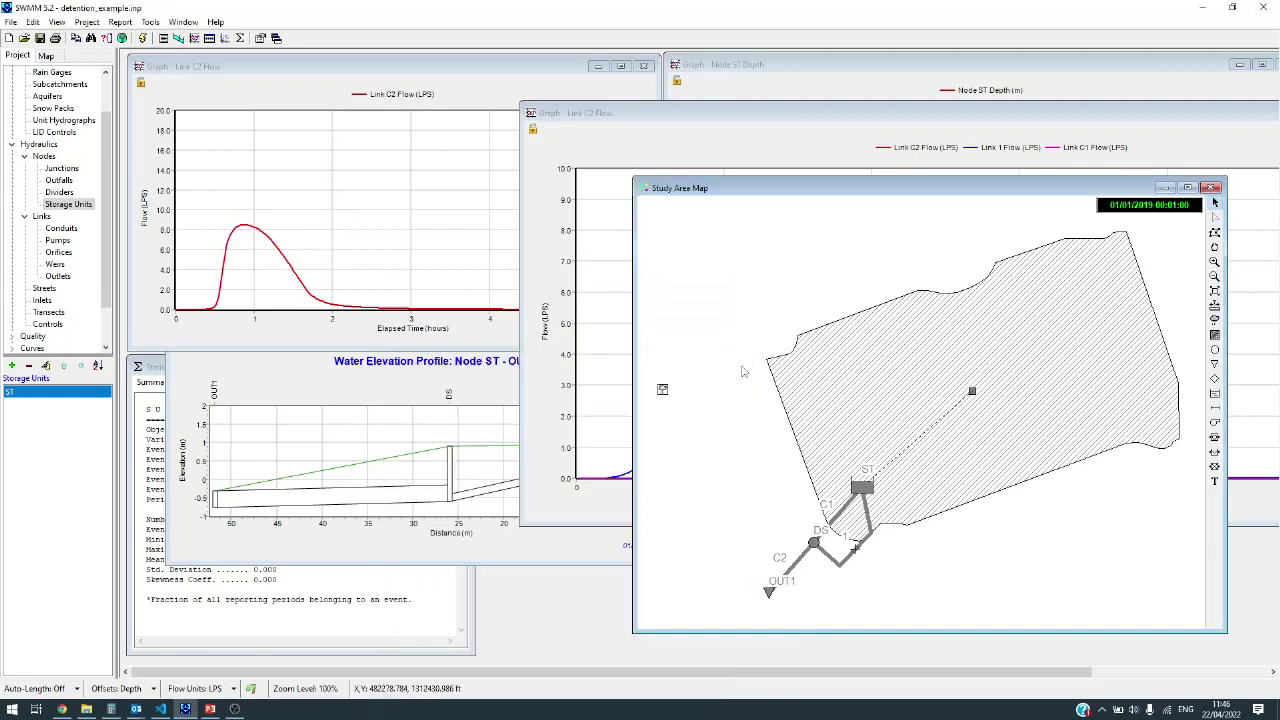
double_click(848, 562)
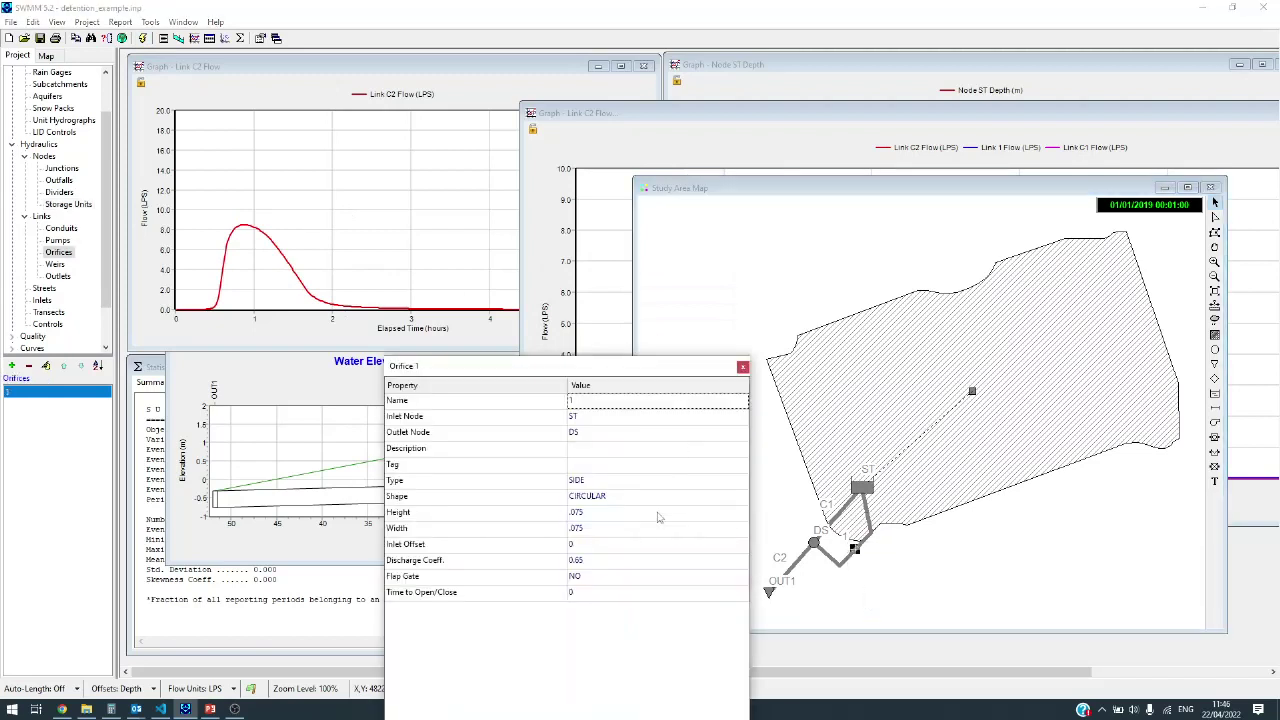
left_click(660, 513)
left_click(660, 513)
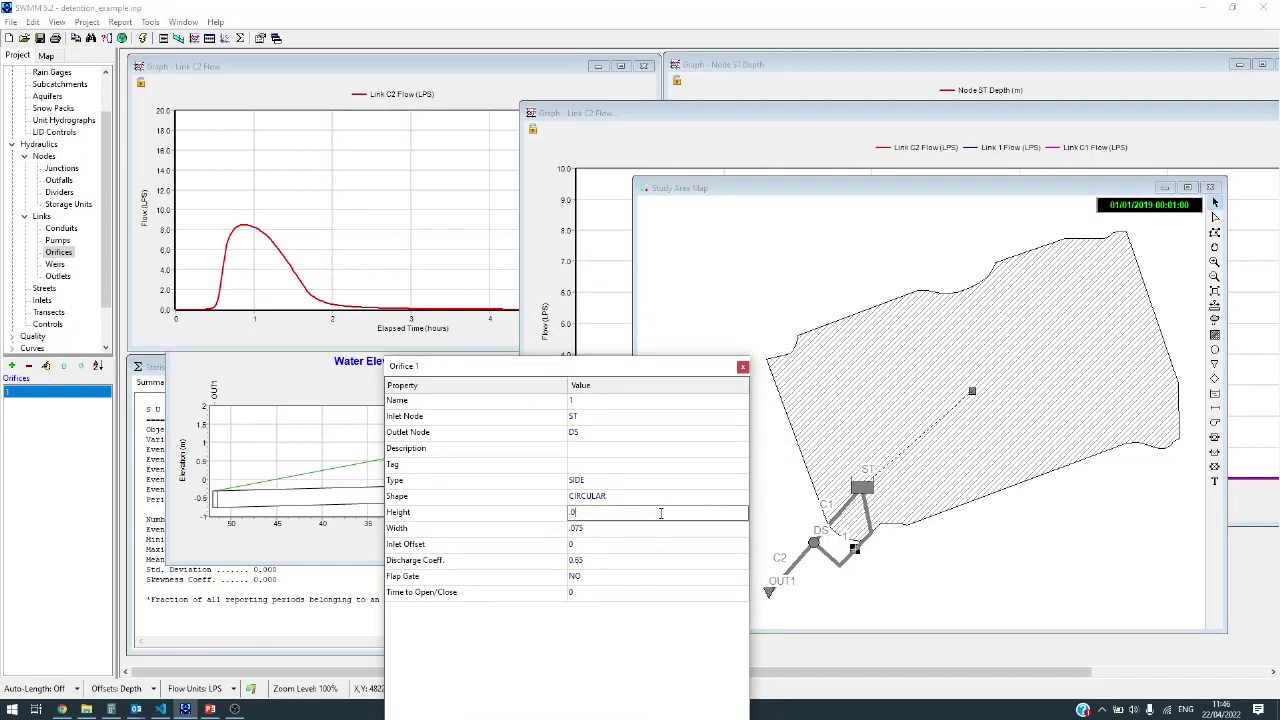
left_click(634, 529)
left_click(634, 530)
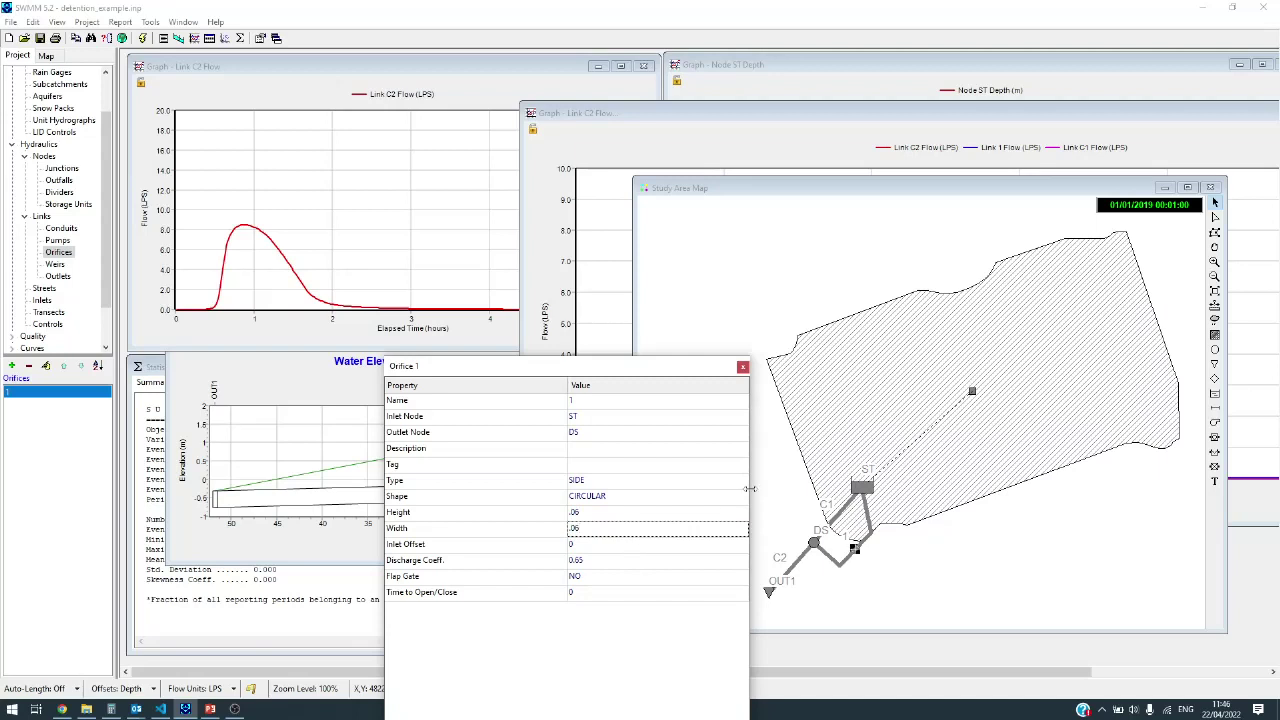
left_click(742, 366)
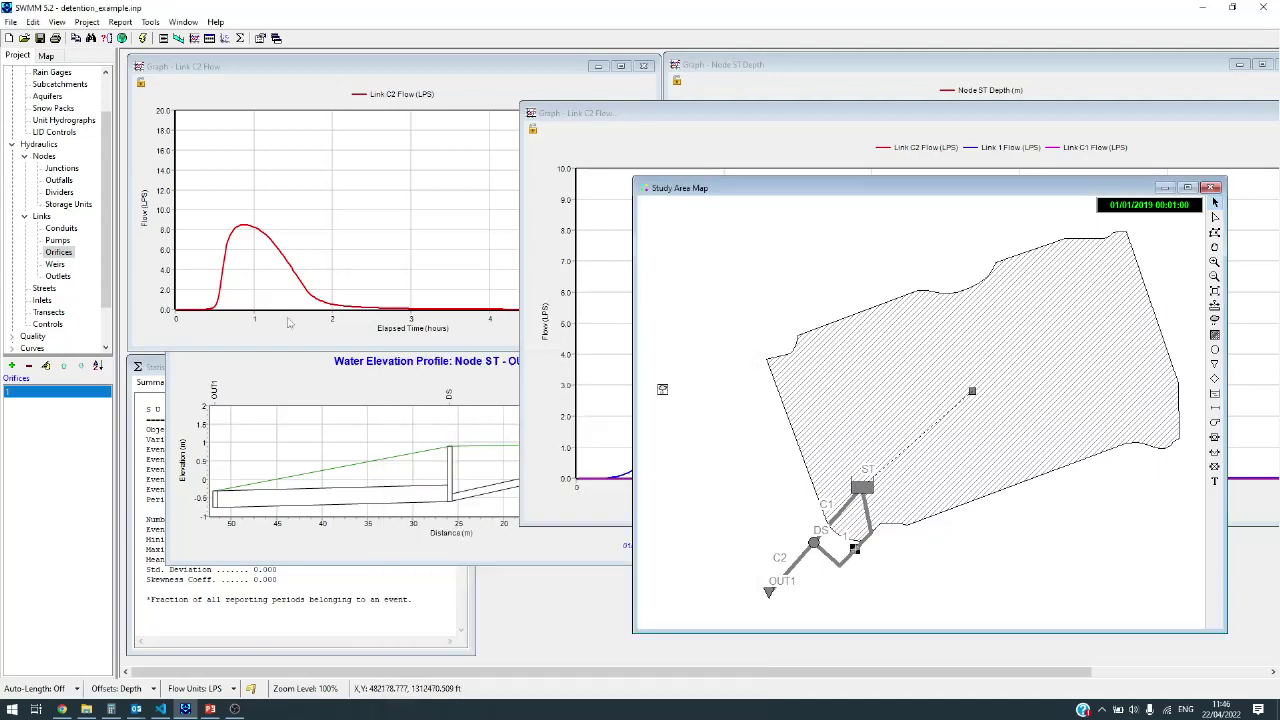
Step: Rerun the simulation and check the combined link flow graph; C2 peaks near 6.3 LPS
left_click(142, 38)
left_click(640, 411)
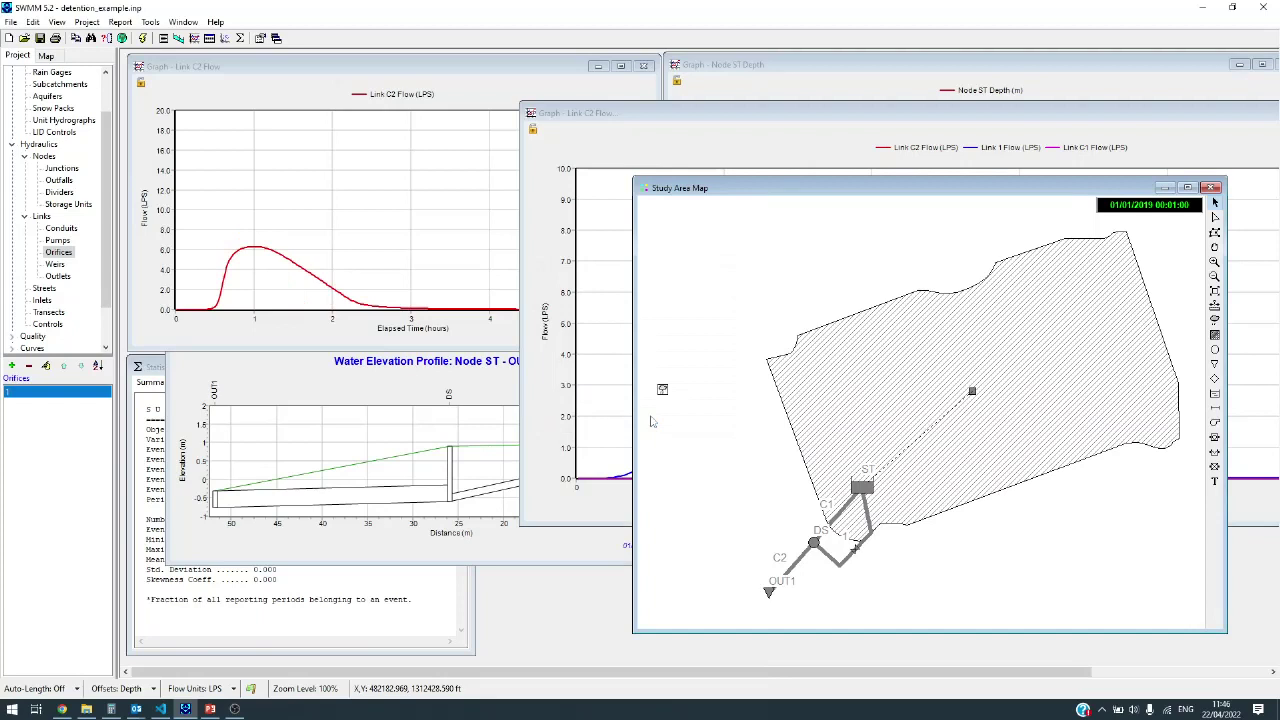
left_click(617, 150)
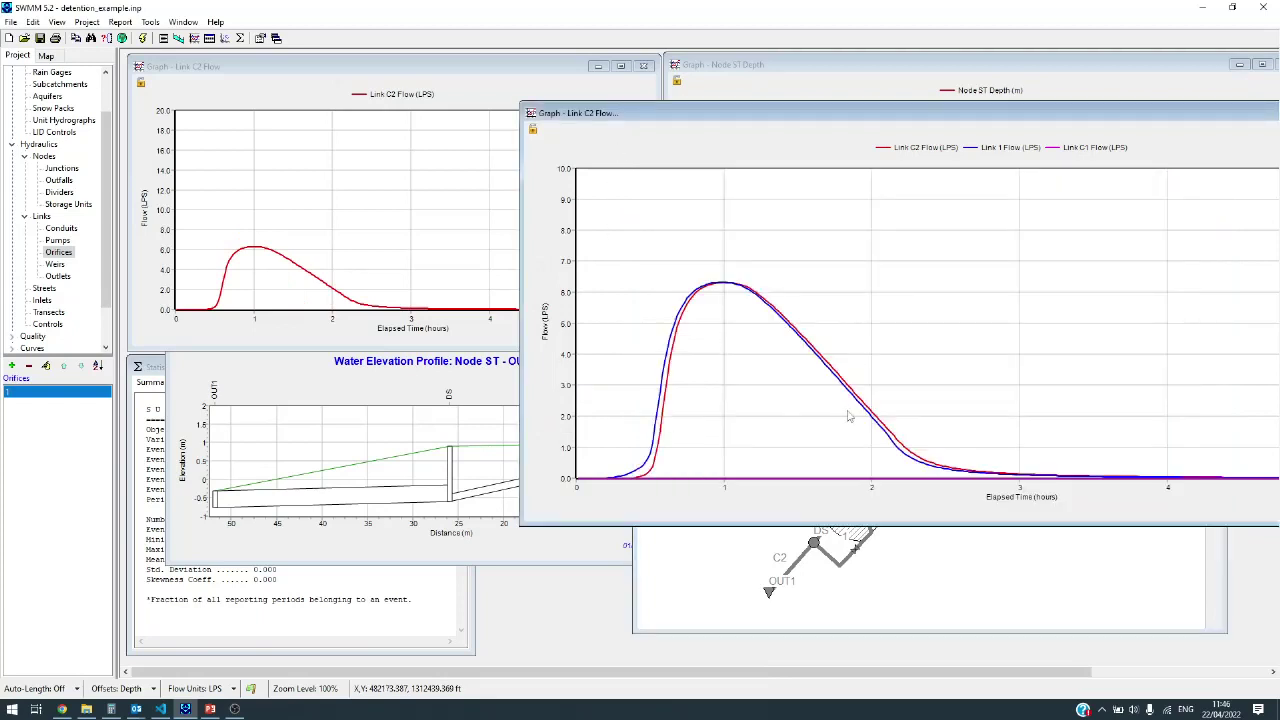
left_click(755, 569)
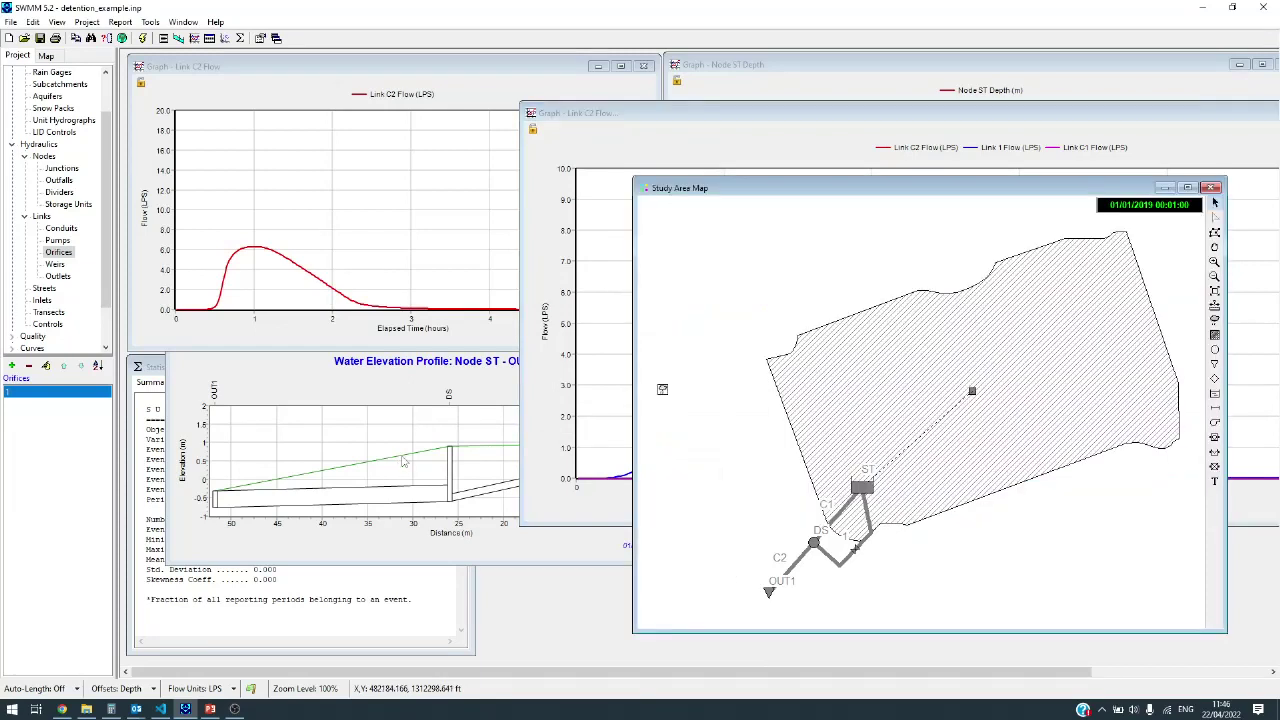
Step: Review storage unit ST's shape settings without changing them
double_click(862, 489)
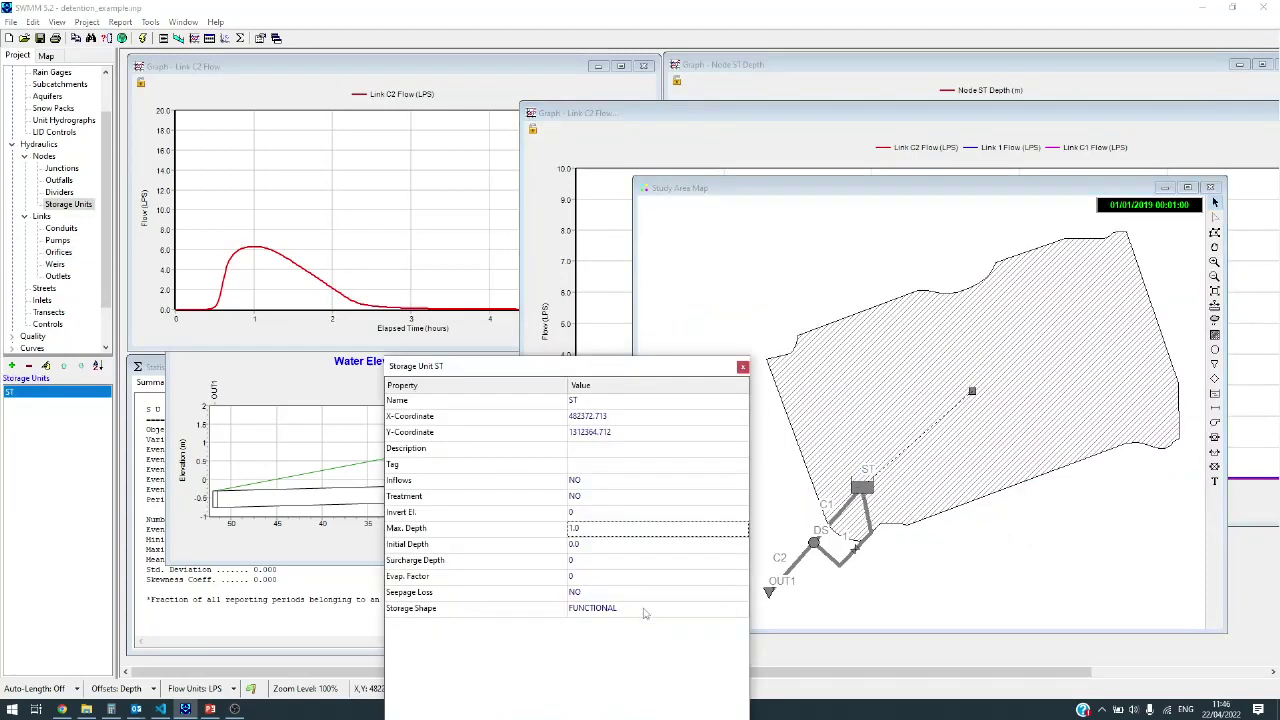
left_click(645, 613)
left_click(741, 610)
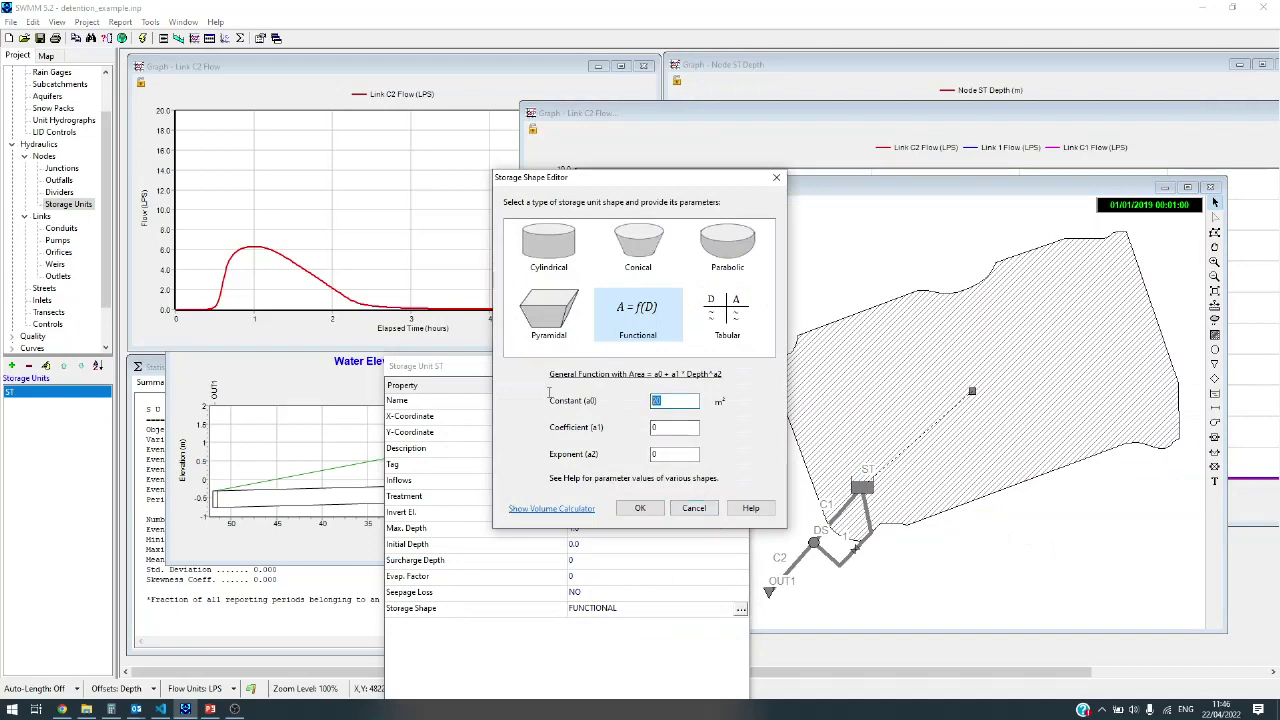
left_click(776, 177)
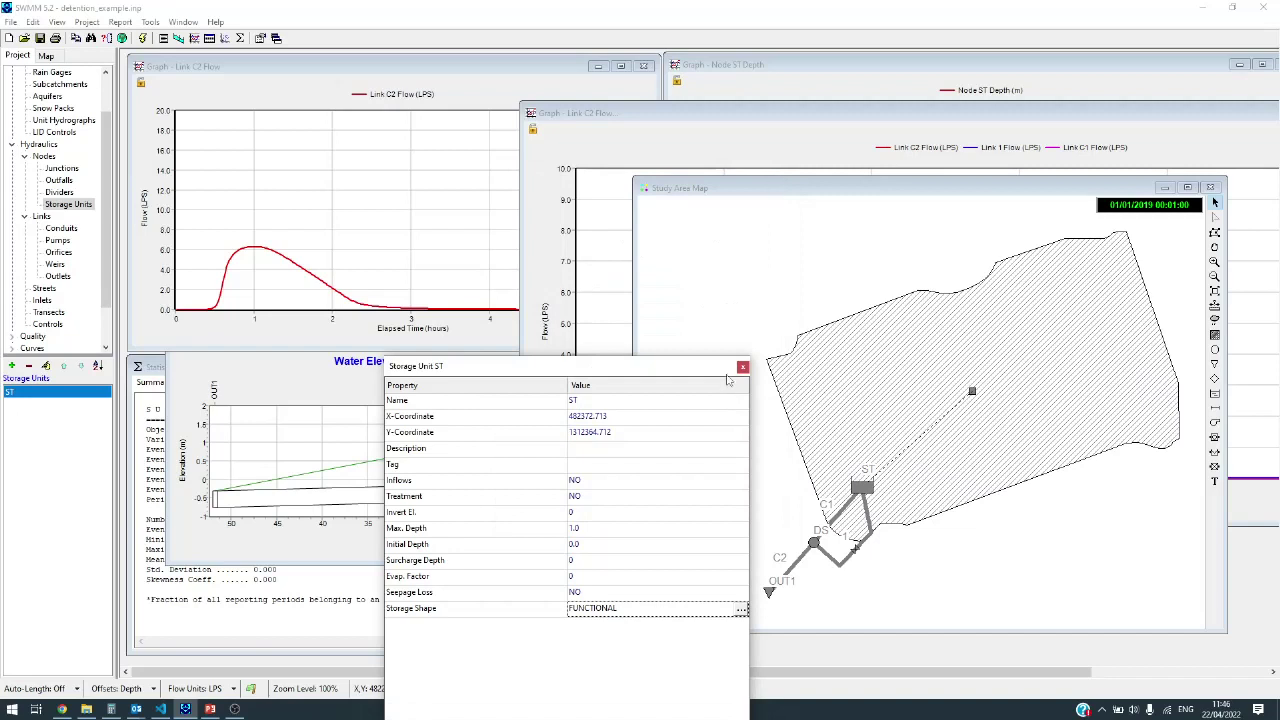
left_click_drag(649, 373, 637, 338)
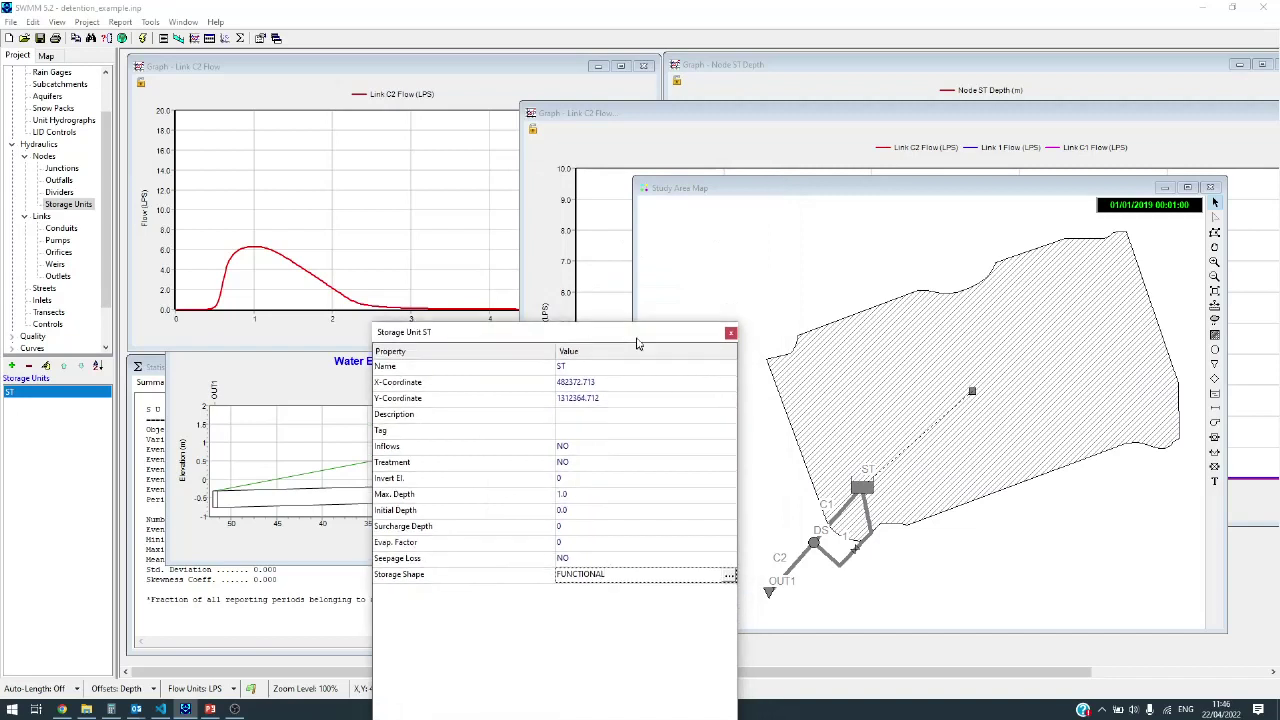
left_click(731, 333)
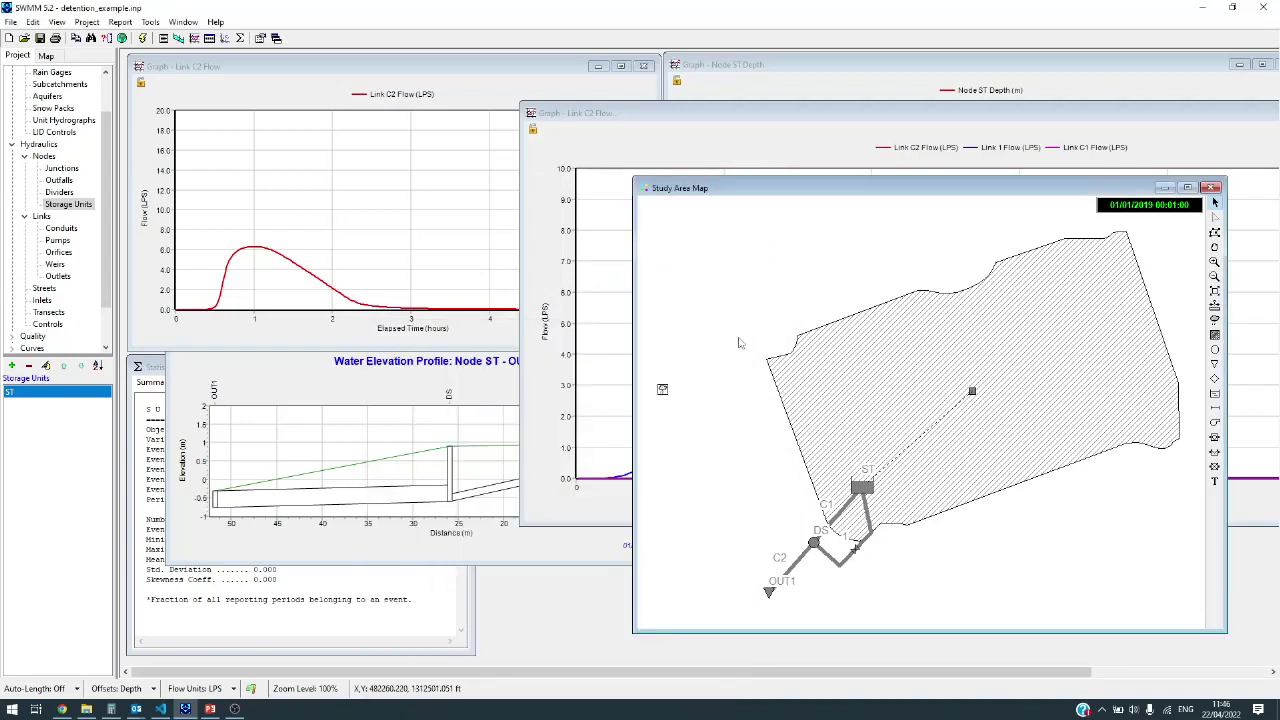
Step: Check orifice 1's height and width values
left_click(855, 550)
double_click(855, 550)
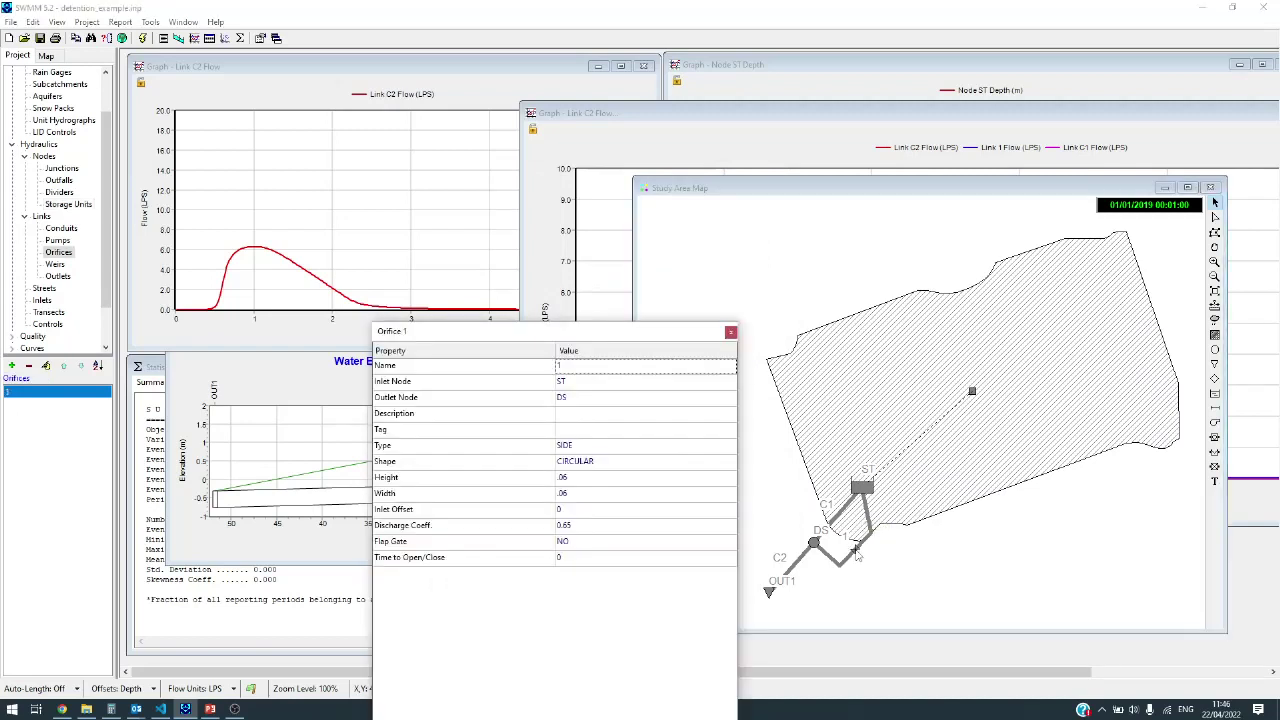
left_click(605, 478)
left_click(615, 494)
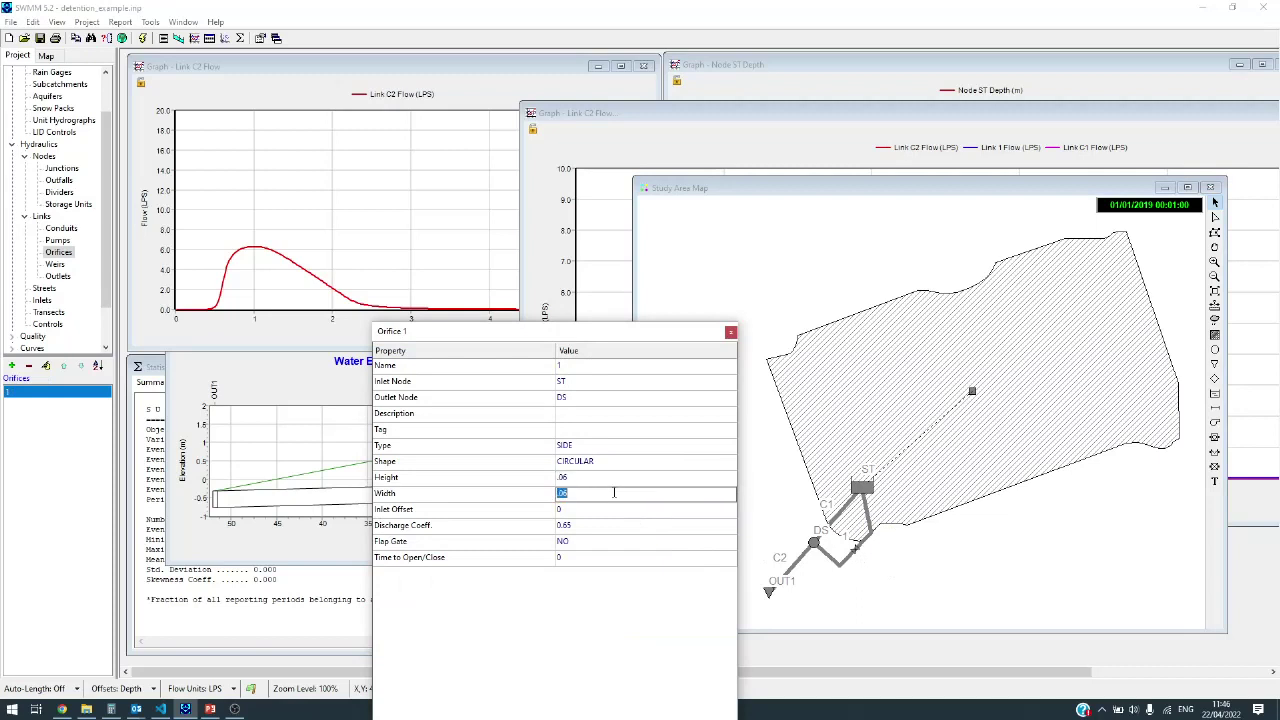
left_click(731, 334)
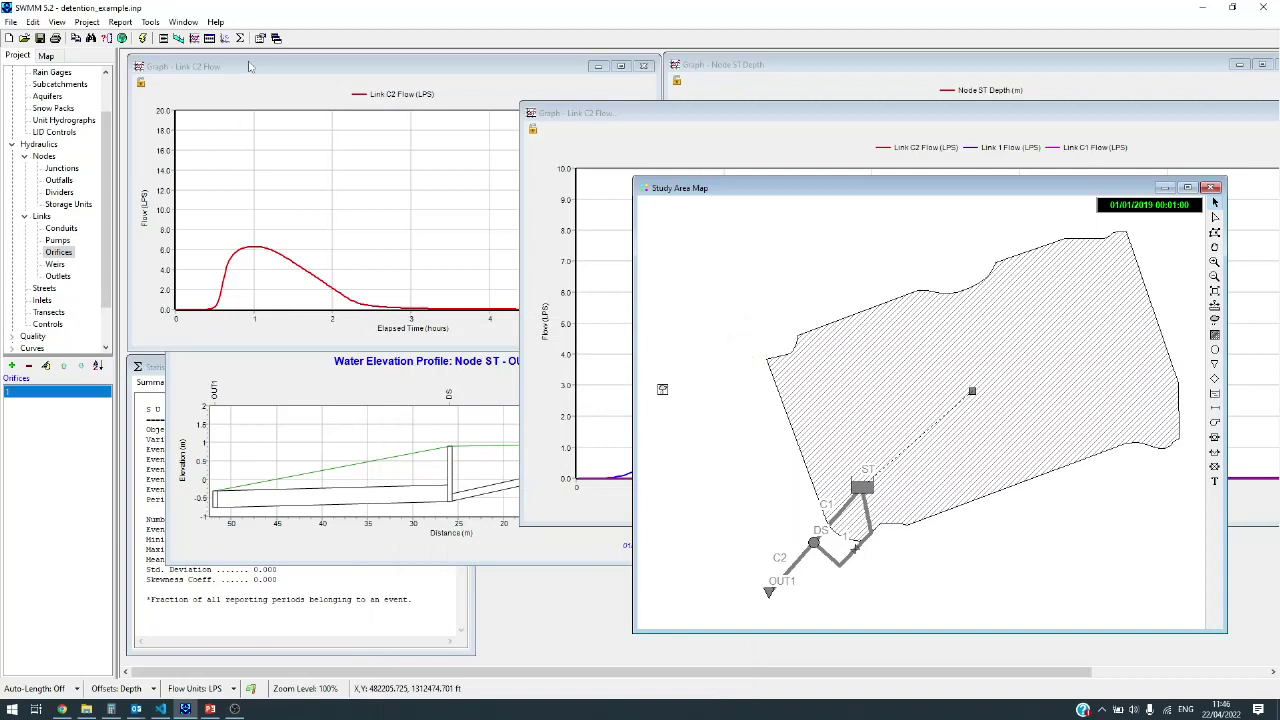
Step: Arrange the C2 flow graph, C2 statistics and water elevation profile windows side by side
left_click_drag(253, 66, 364, 77)
left_click(283, 590)
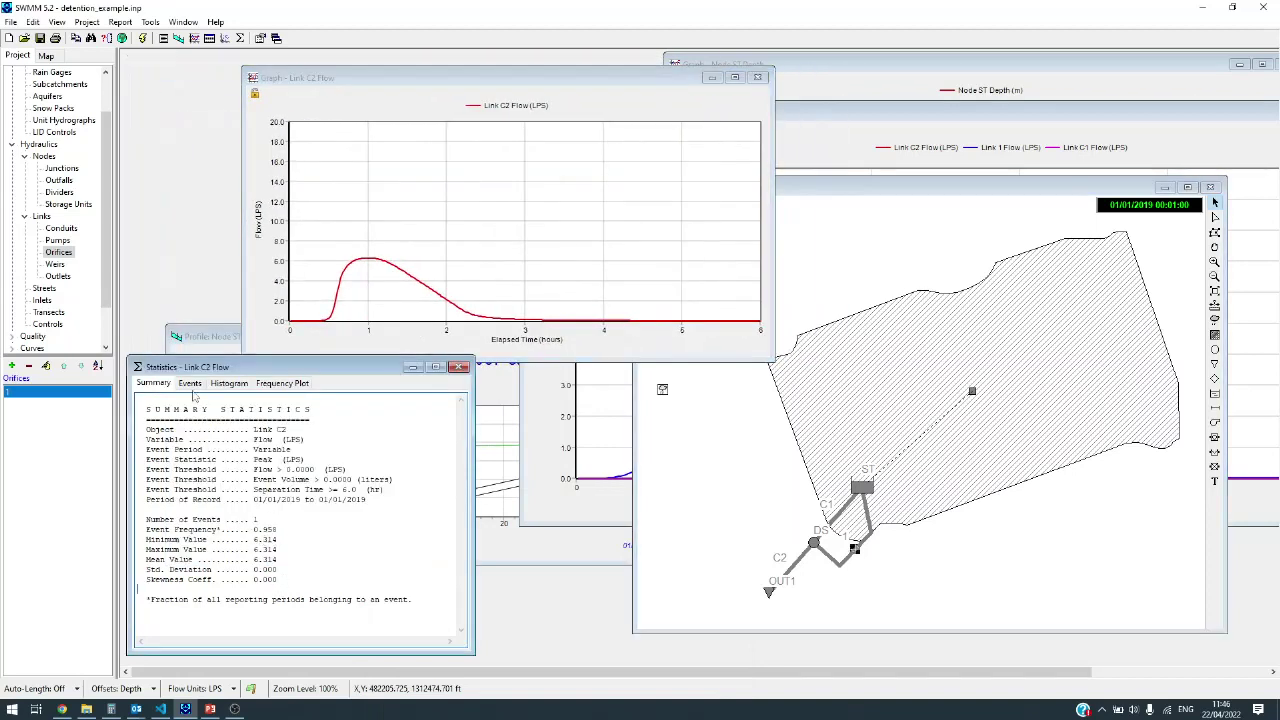
left_click(224, 337)
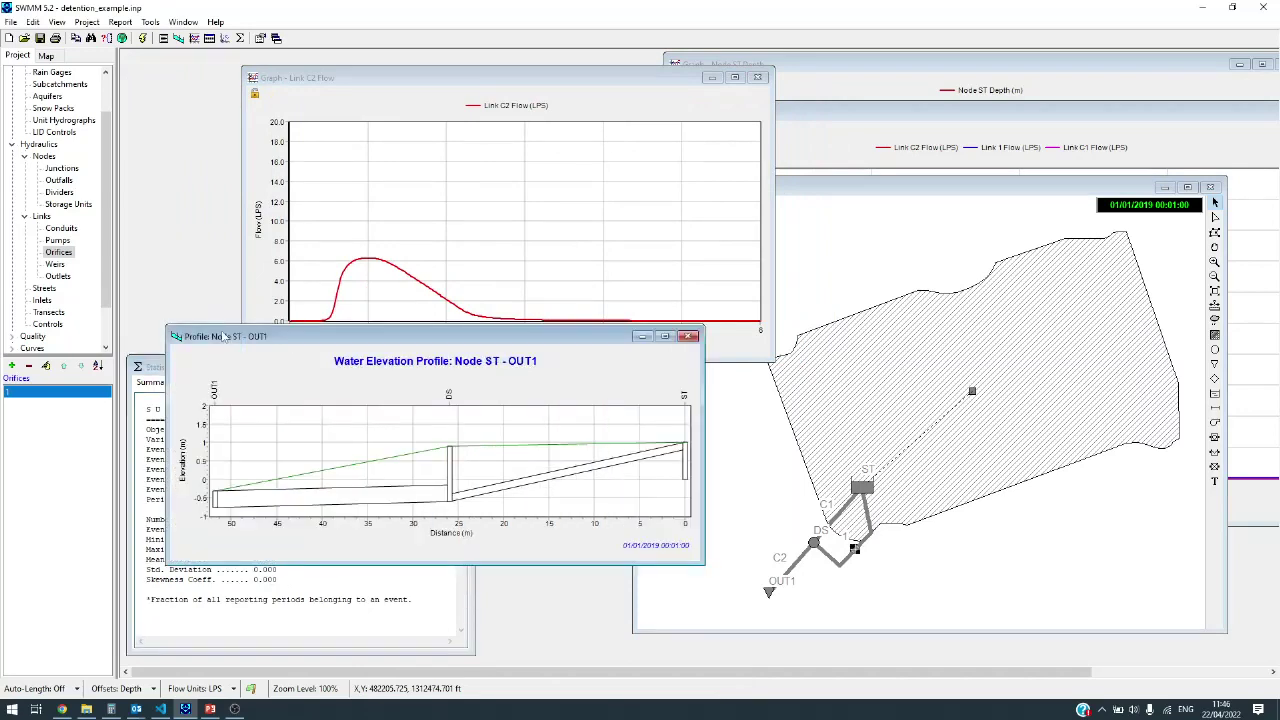
left_click_drag(224, 337, 188, 200)
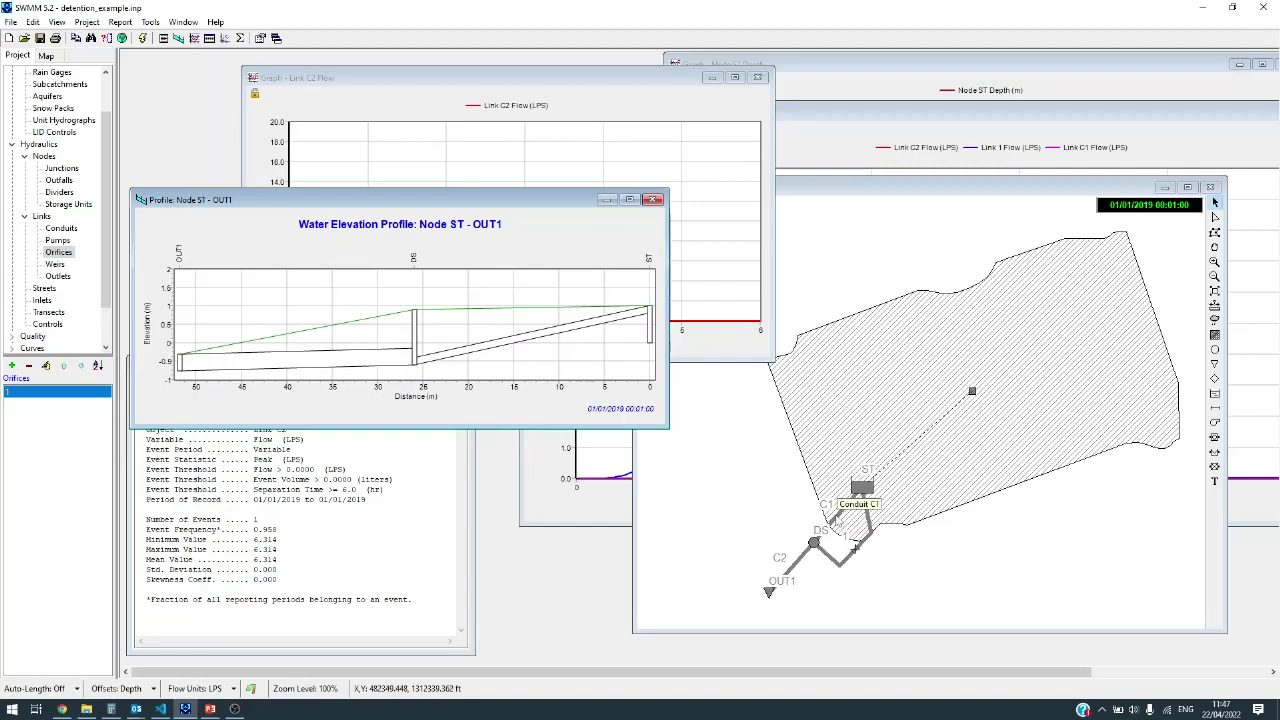
left_click(838, 514)
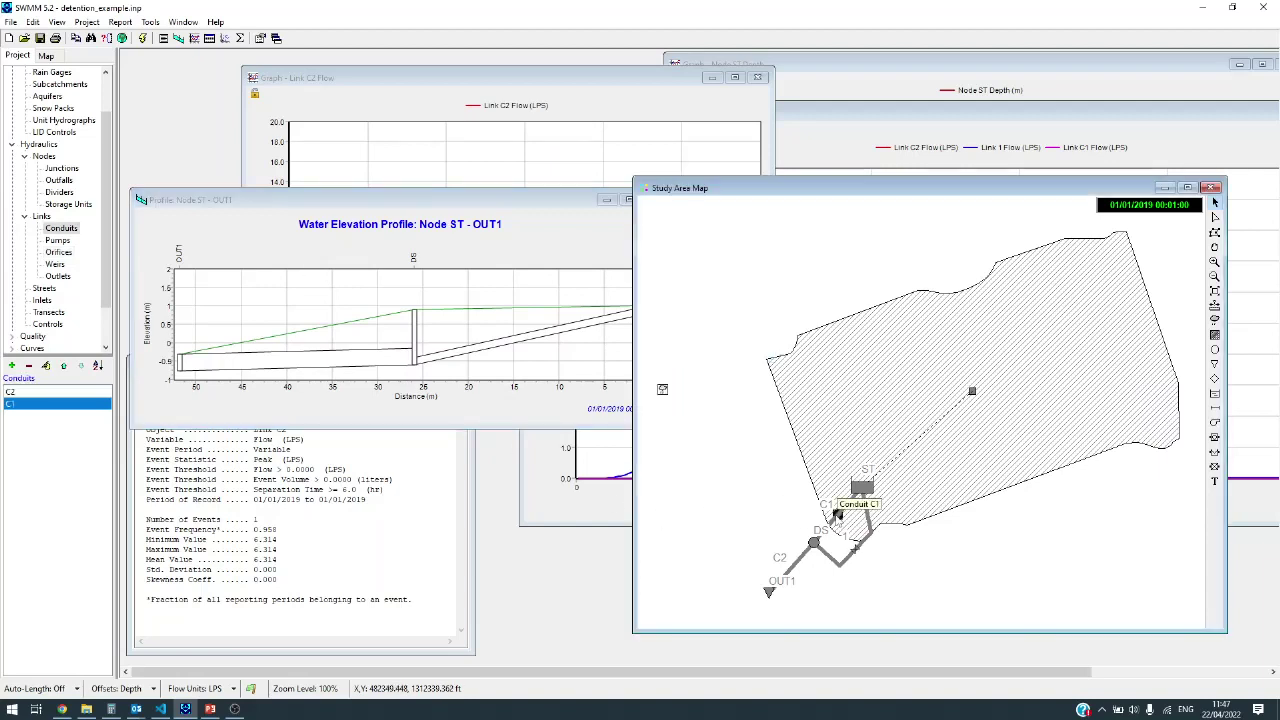
left_click(470, 199)
left_click_drag(470, 199, 485, 254)
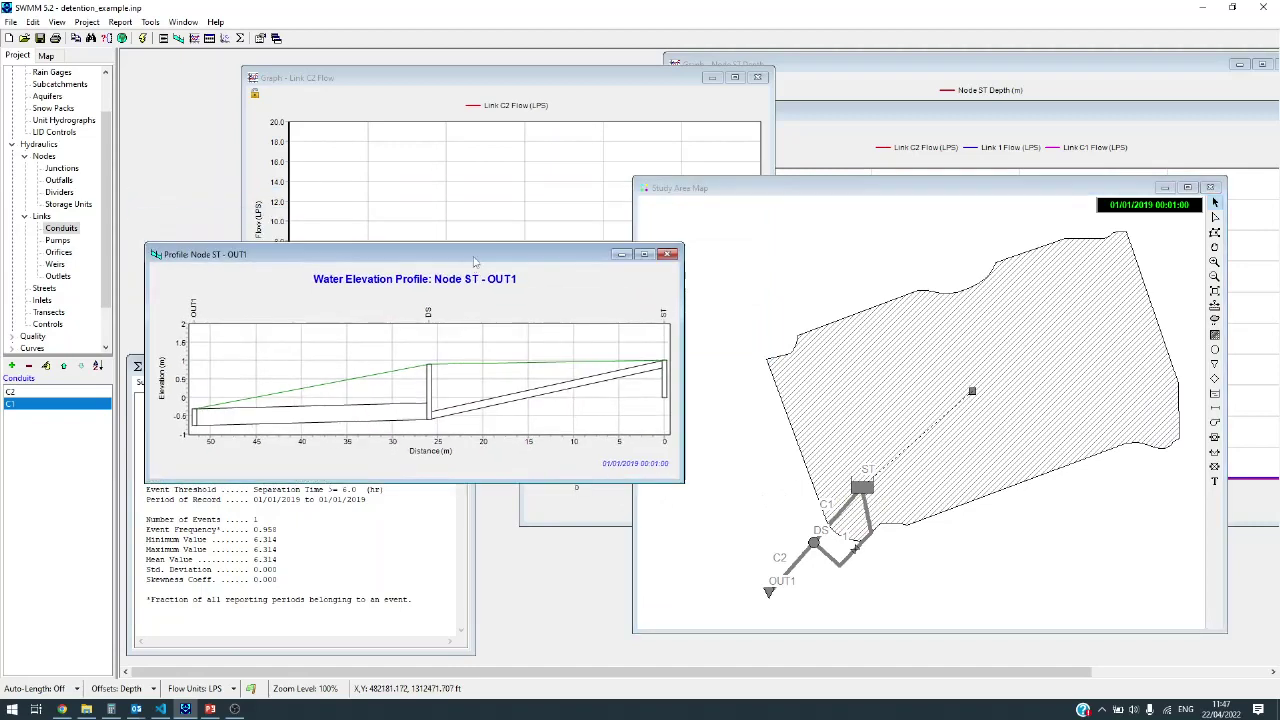
Step: Switch rain gage RG's series to STORM_100YR_1HR
left_click(845, 191)
left_click_drag(845, 191, 779, 136)
double_click(594, 336)
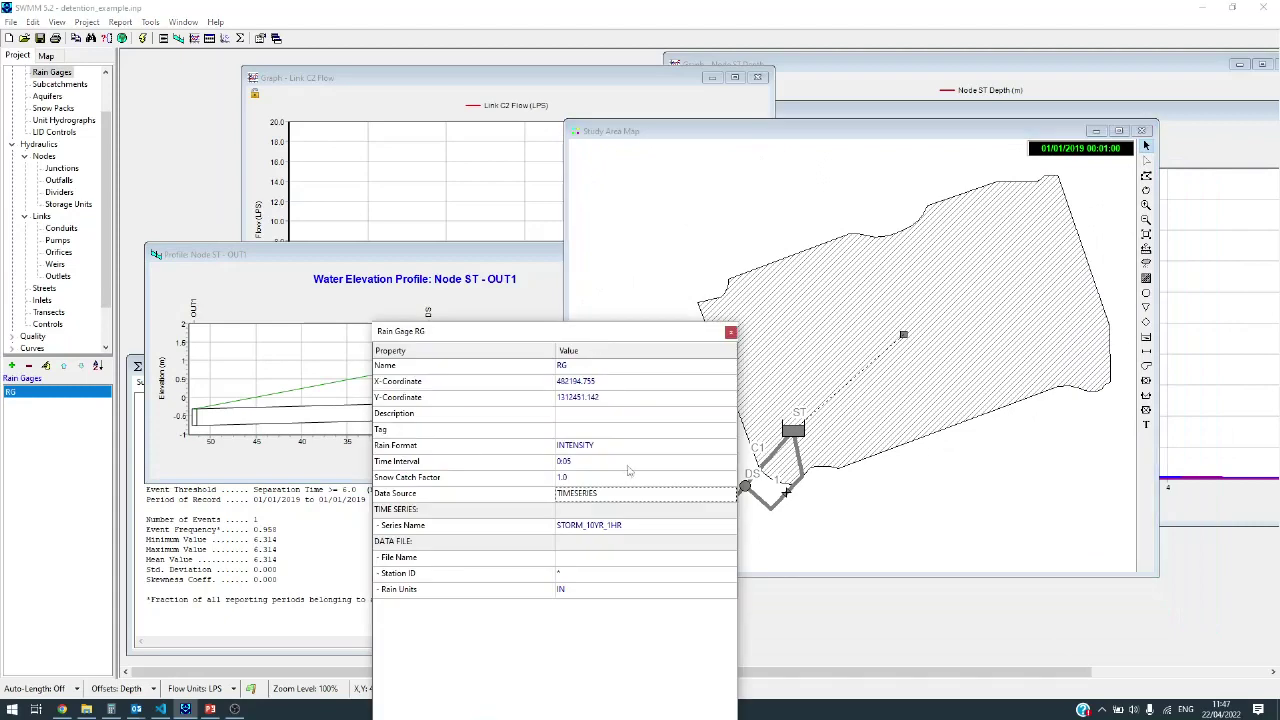
left_click_drag(570, 336, 477, 203)
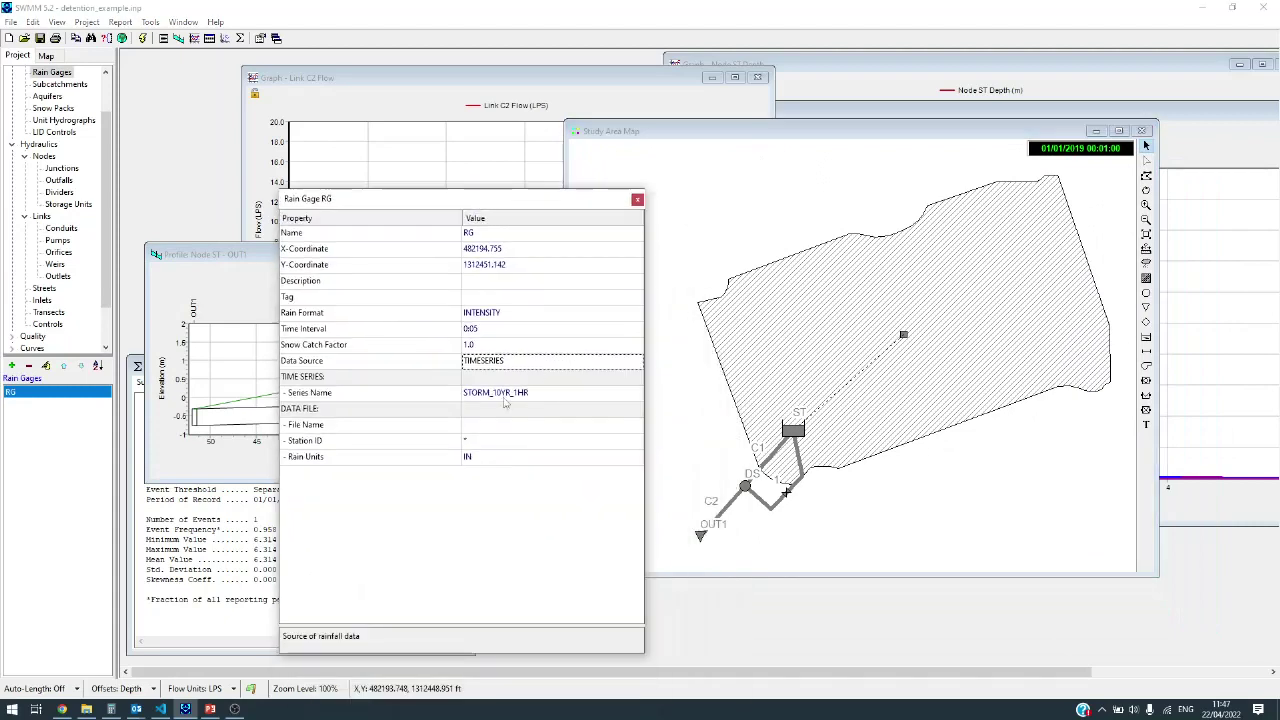
left_click(561, 395)
left_click(637, 394)
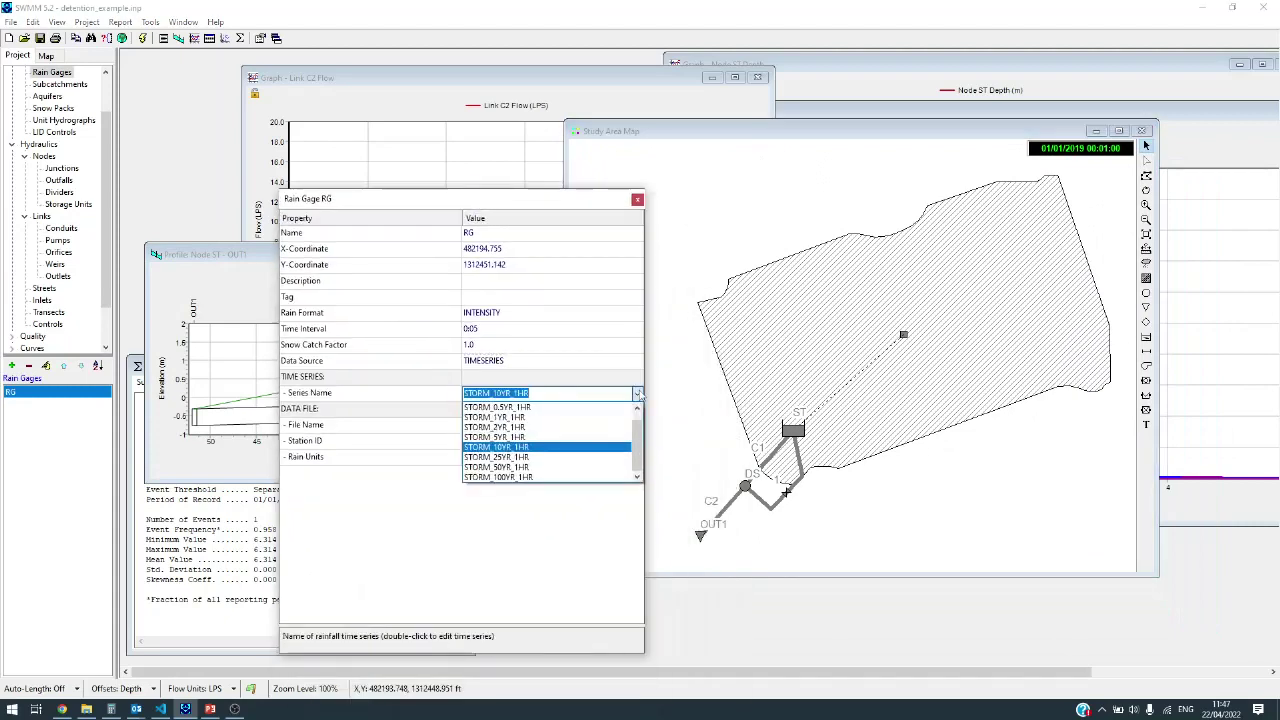
left_click(524, 472)
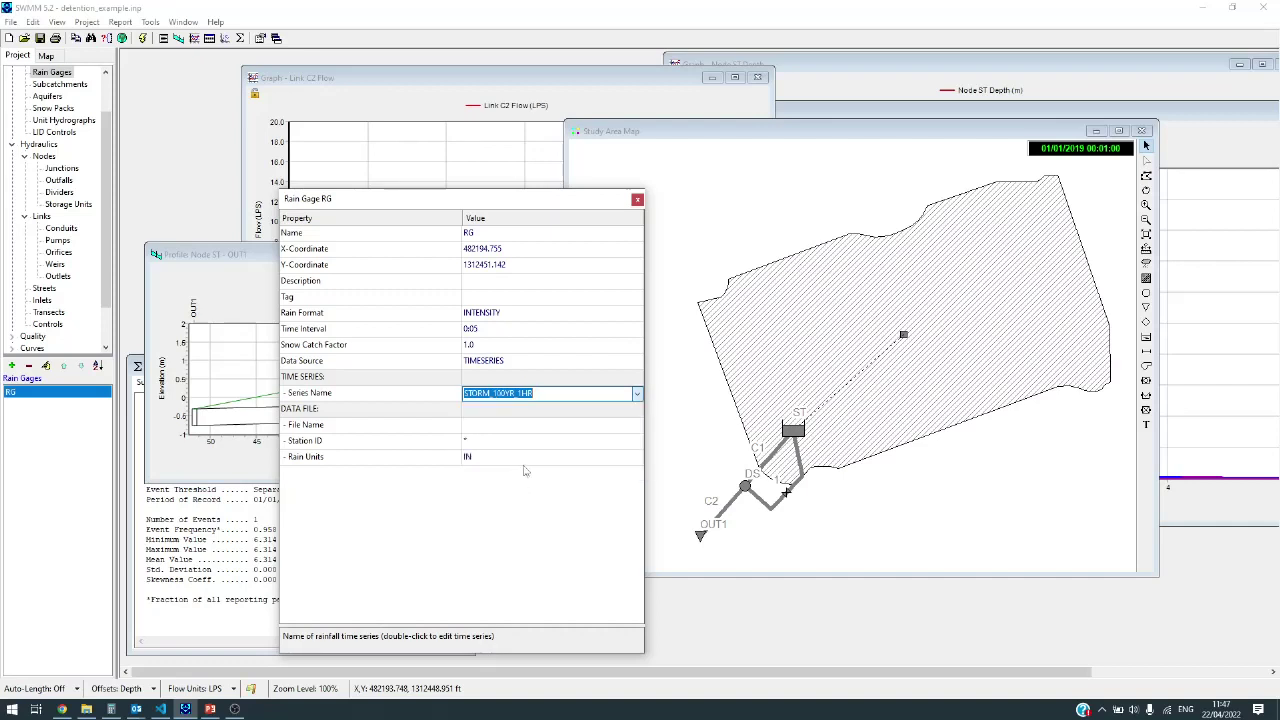
left_click(637, 199)
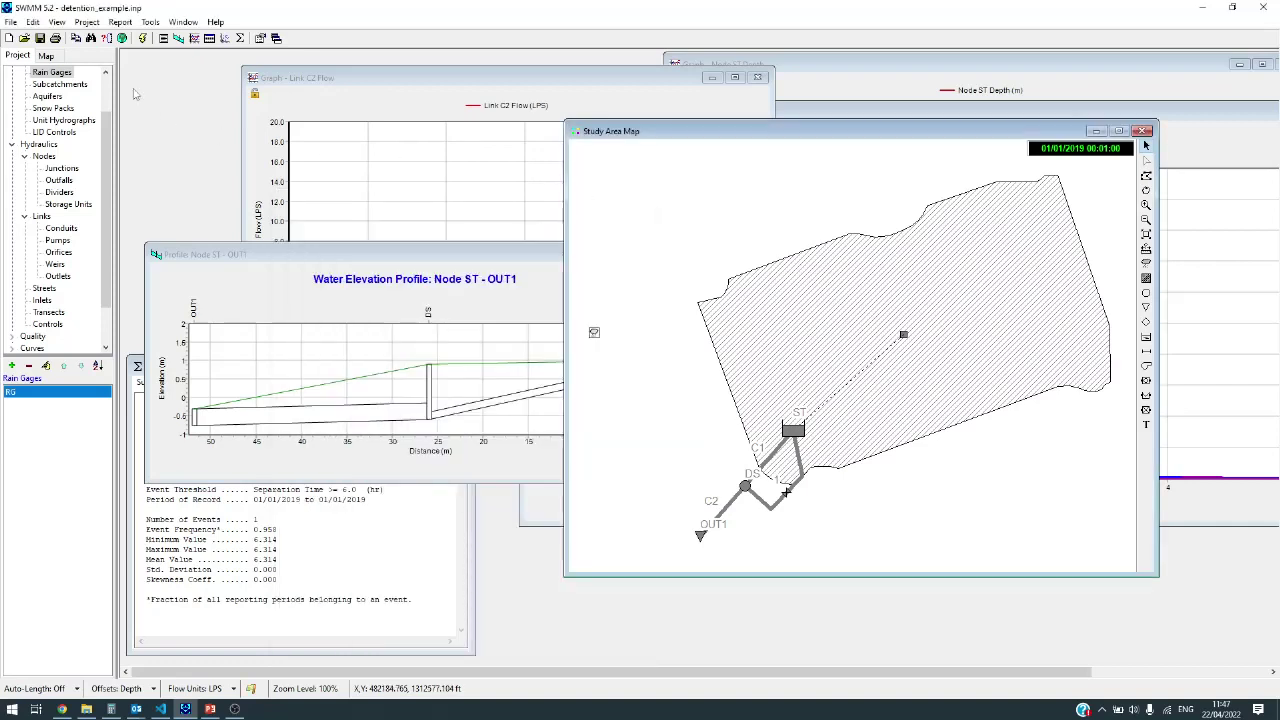
Step: Rerun with the 100-year storm, review C2's 27 LPS peak, and close the combined flow graph
left_click(142, 38)
left_click(639, 410)
left_click(322, 169)
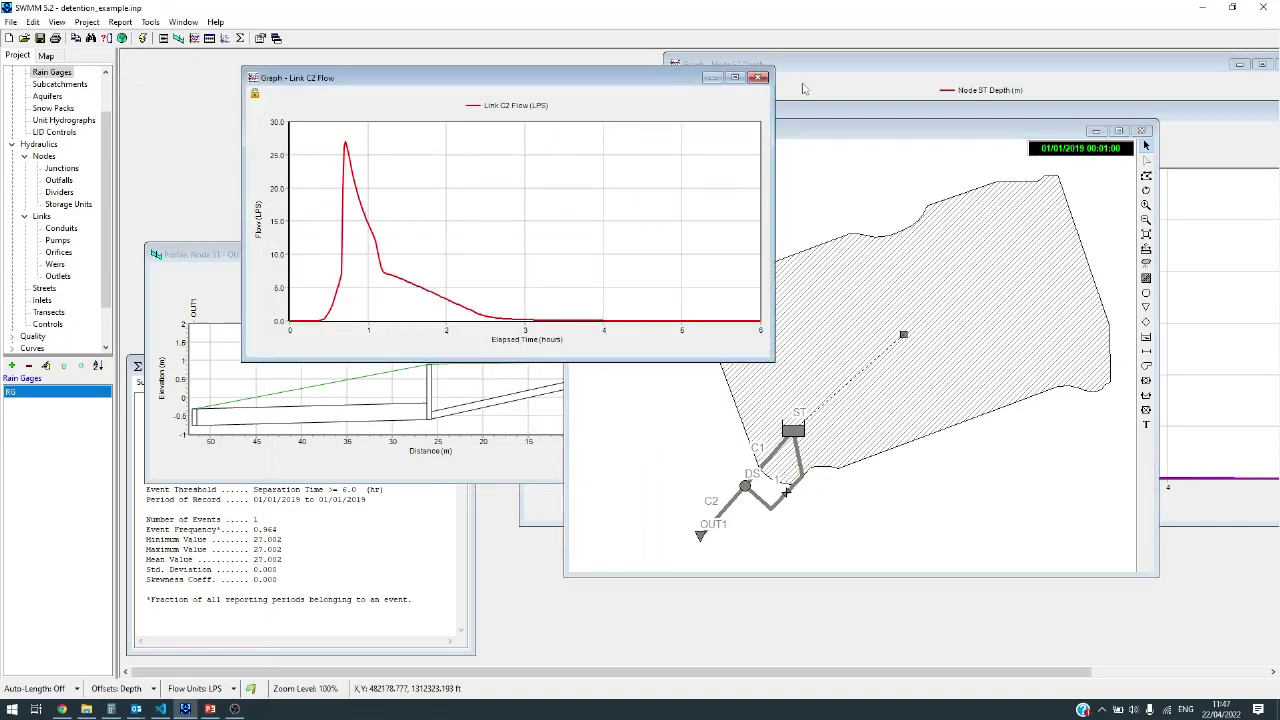
left_click(1092, 118)
left_click_drag(1194, 115, 968, 105)
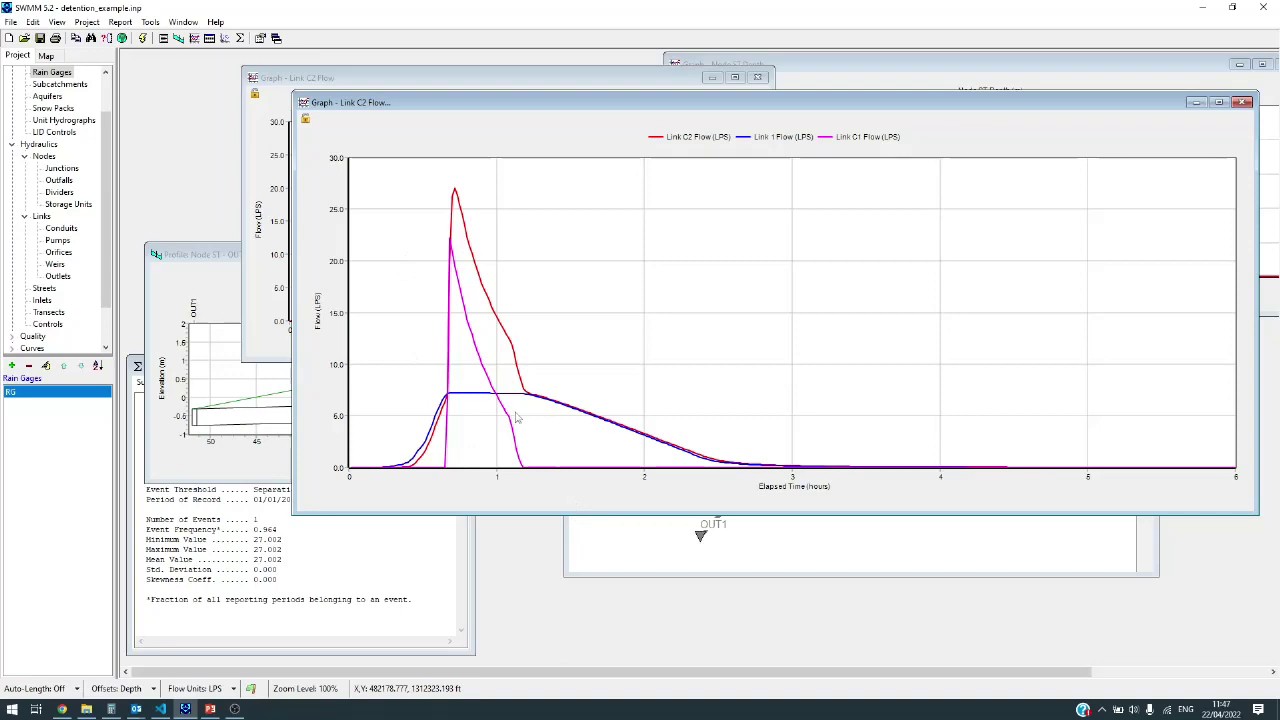
left_click_drag(820, 102, 528, 192)
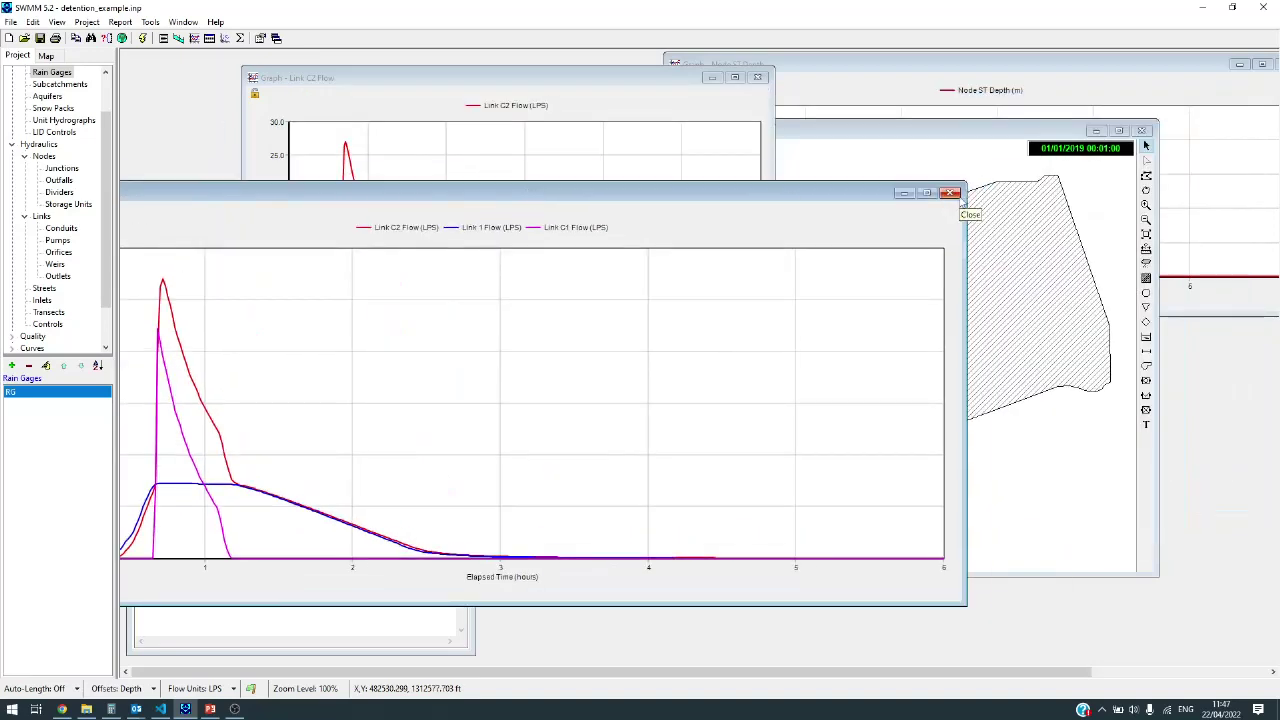
left_click(951, 193)
Step: Colour map nodes by Total Flooding, lowering the legend's lowest break from 0.20 to 0.01
left_click(957, 514)
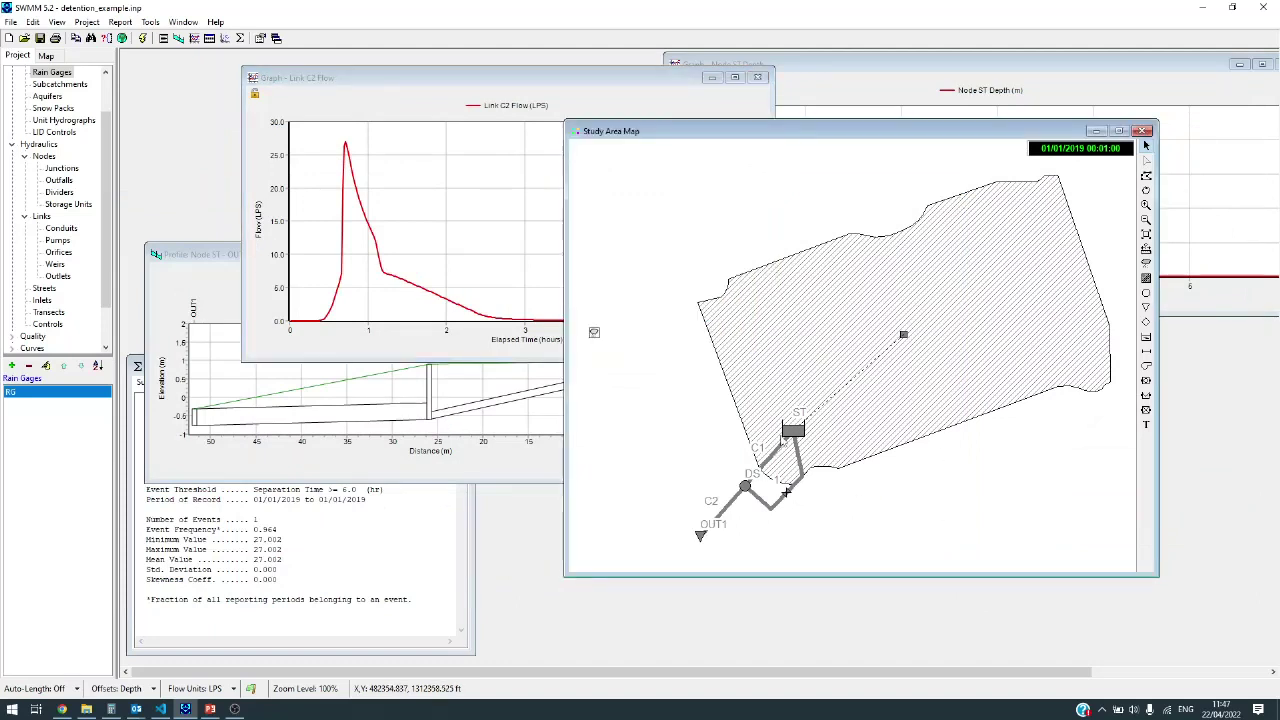
left_click(47, 57)
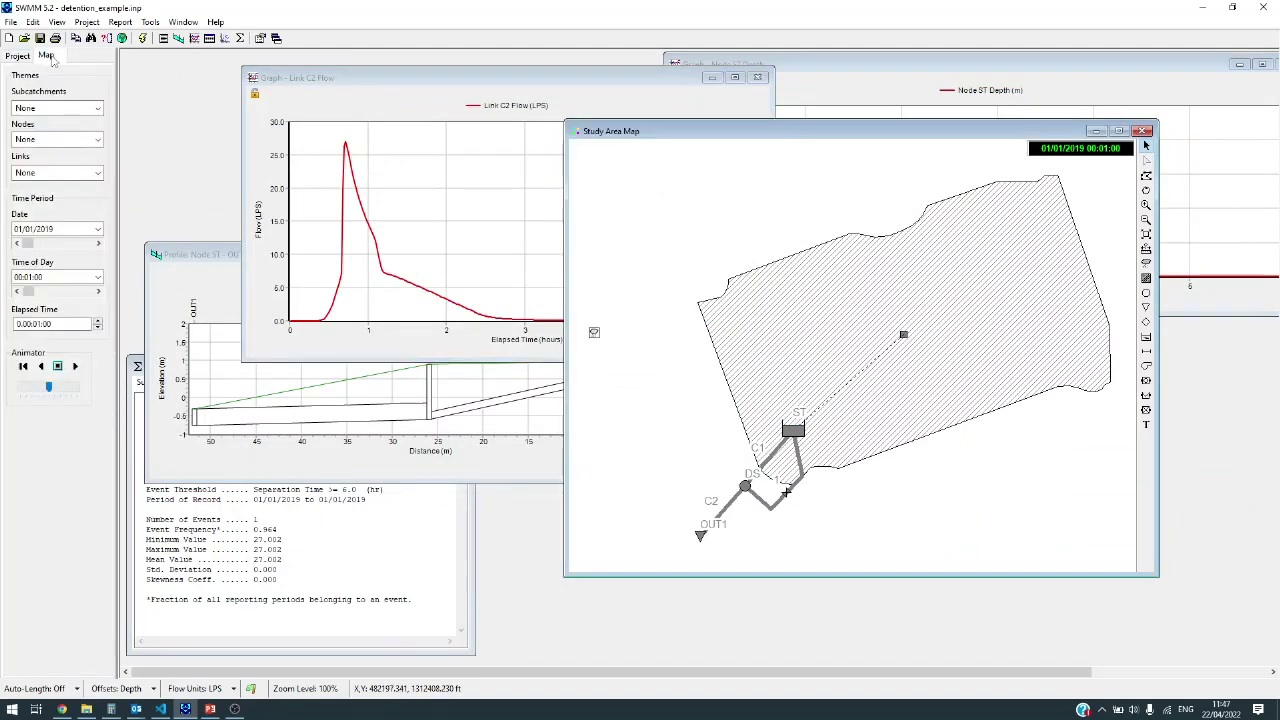
left_click(90, 140)
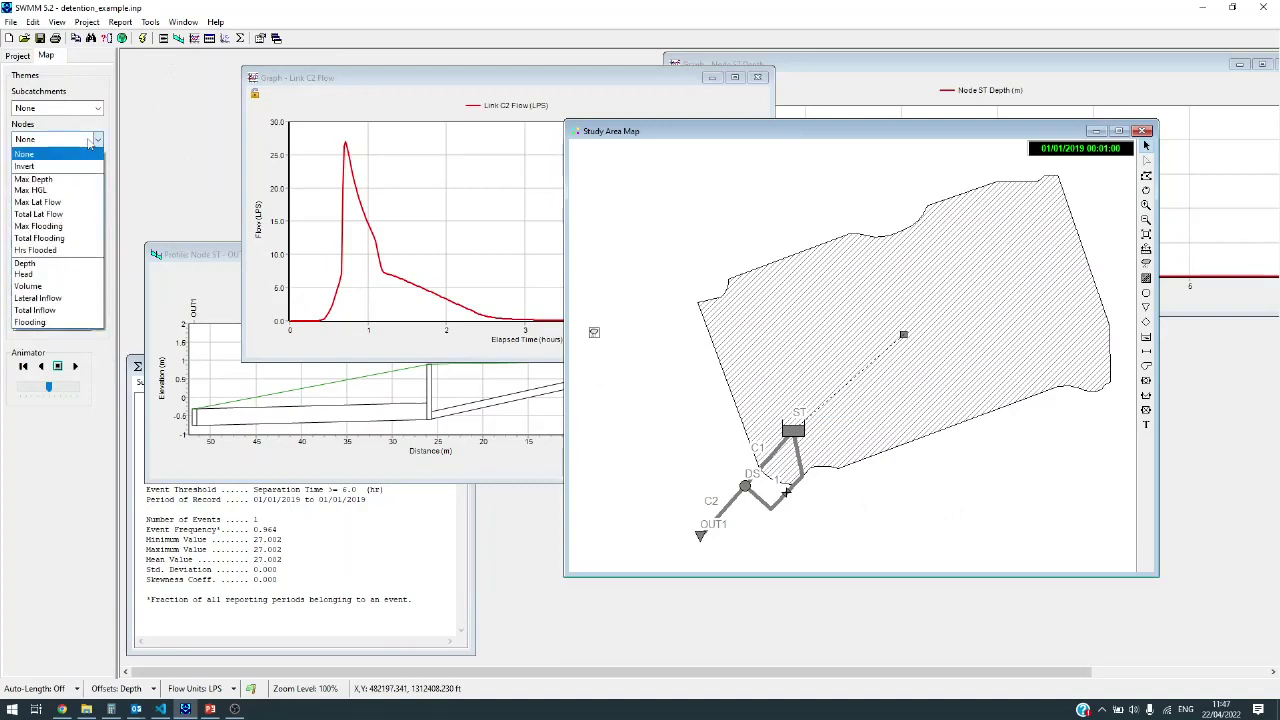
left_click(66, 238)
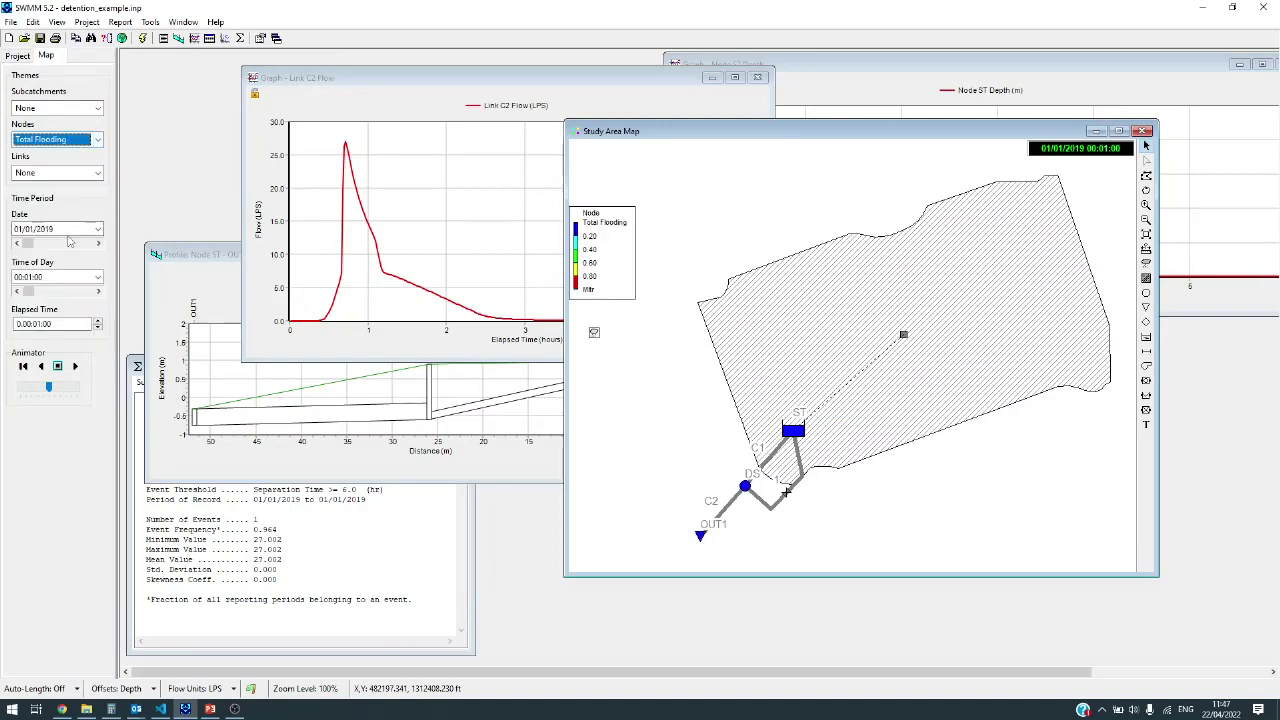
double_click(590, 254)
left_click(45, 74)
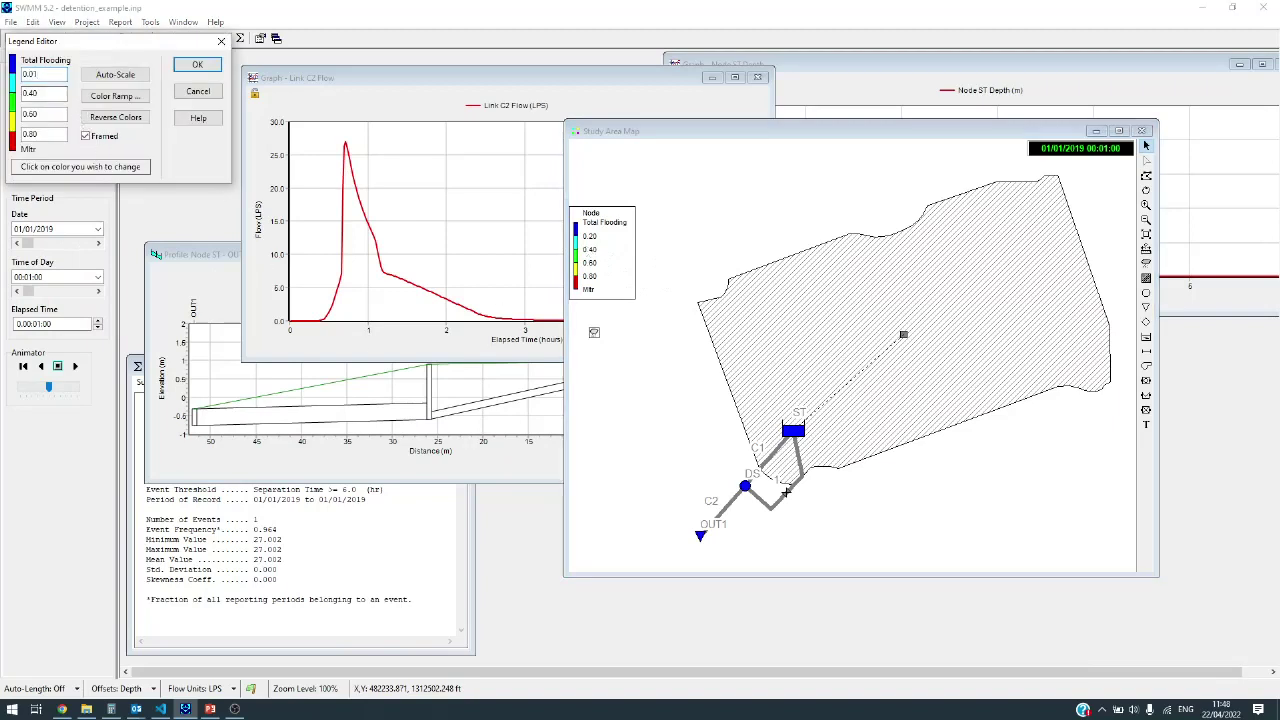
left_click(195, 65)
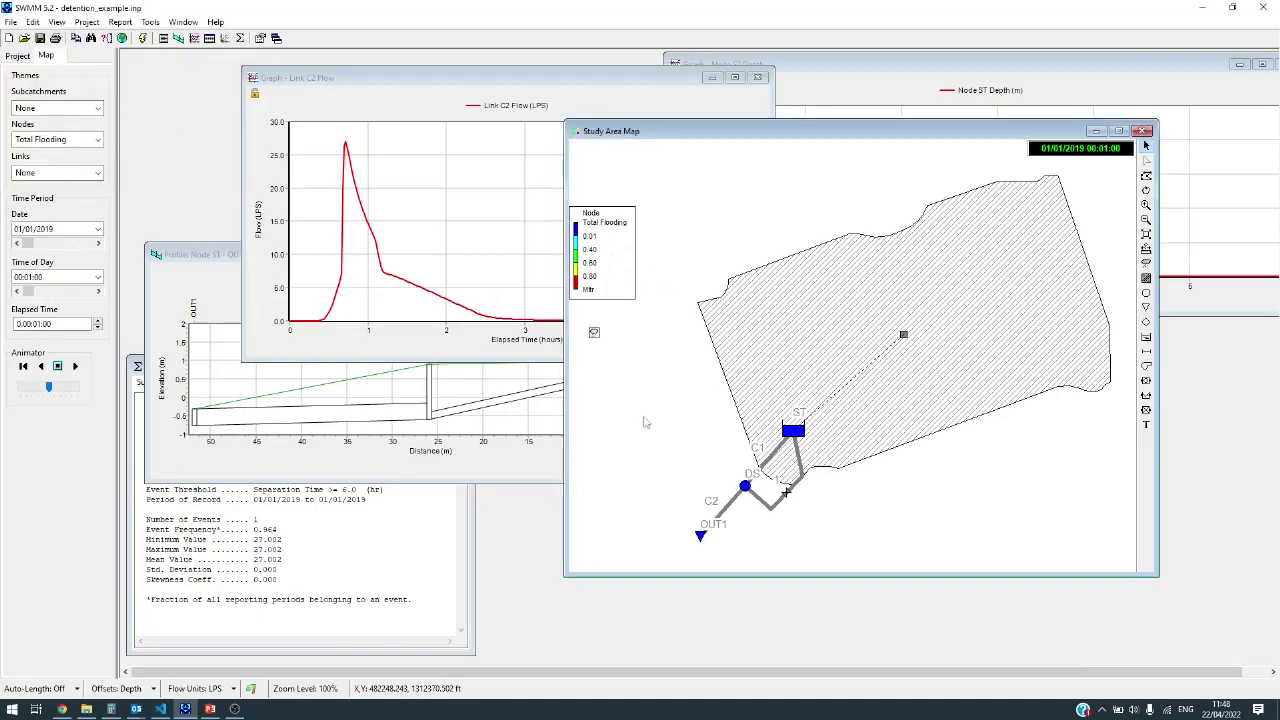
Step: Check the Flooding Loss line in the simulation status report
left_click(120, 22)
left_click(126, 37)
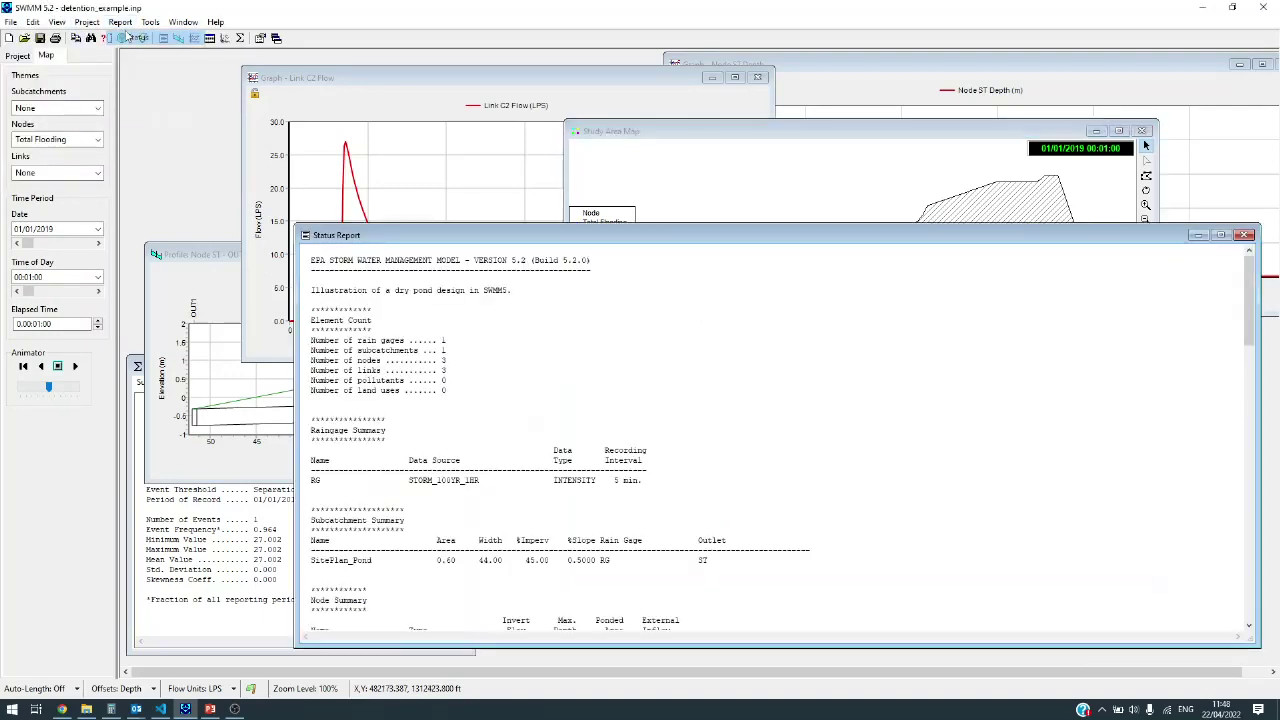
scroll(504, 386, "down", 15)
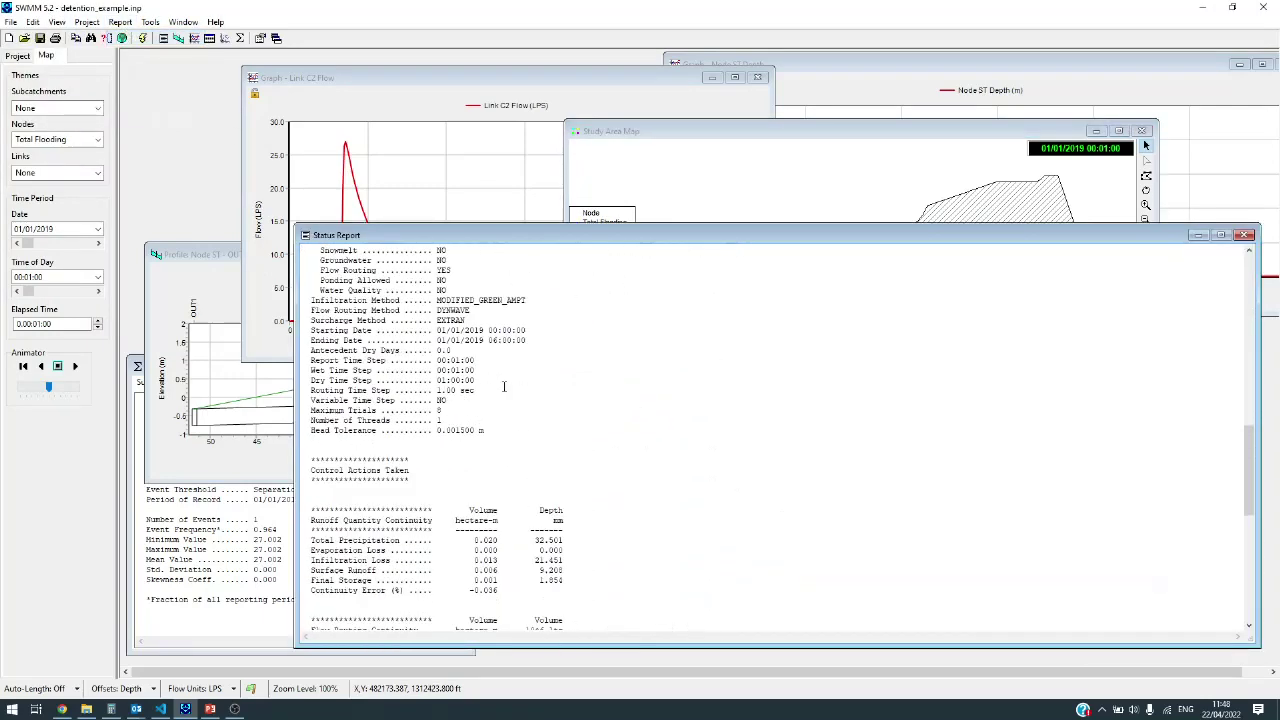
scroll(504, 386, "down", 7)
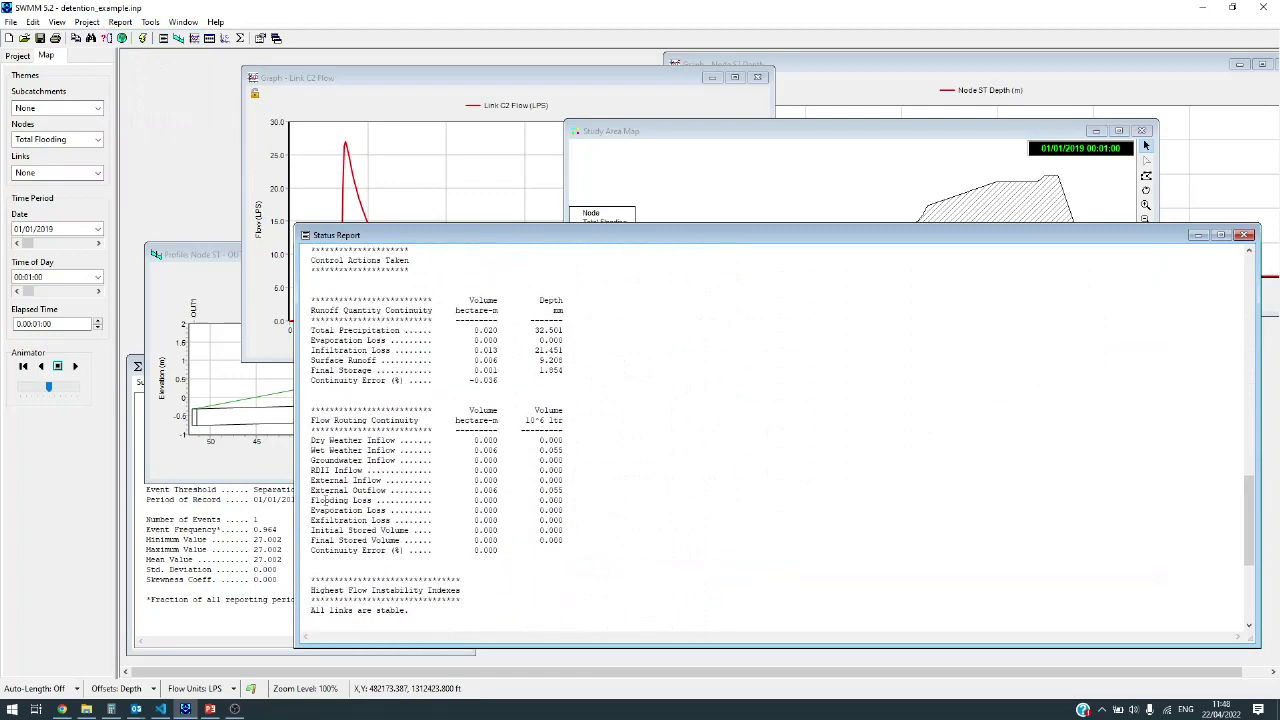
left_click_drag(323, 498, 582, 502)
left_click(1244, 235)
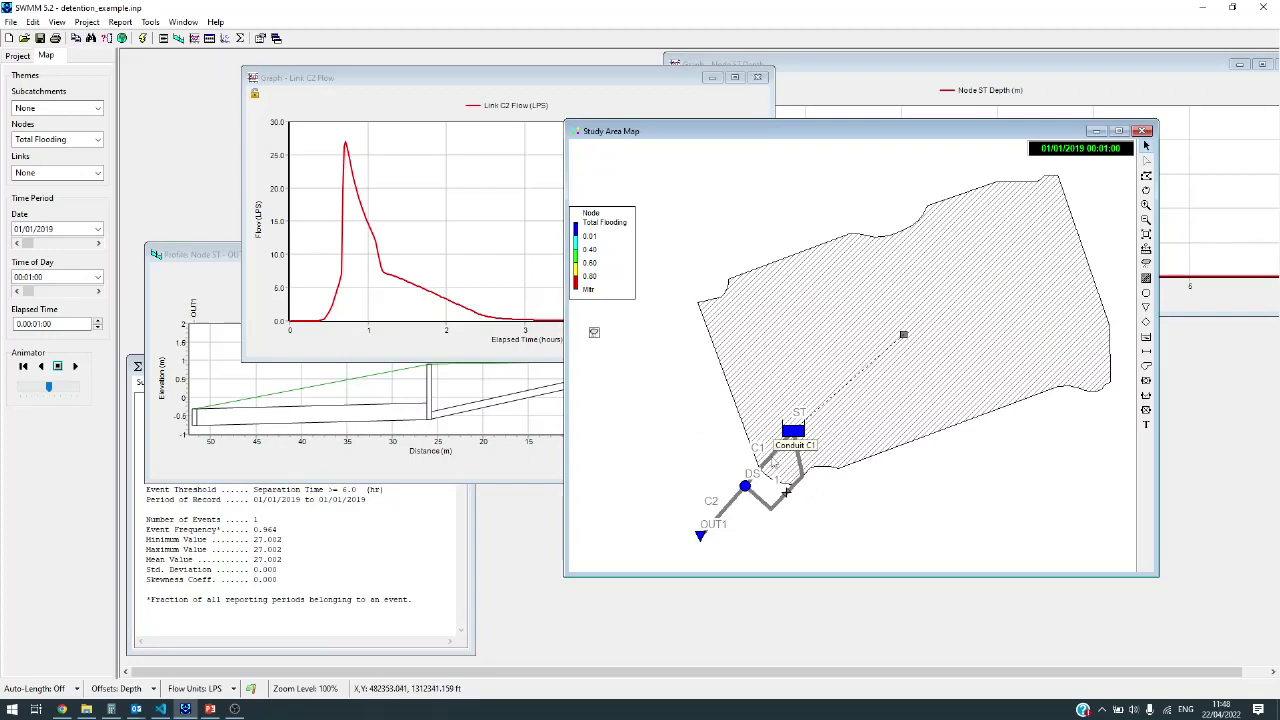
Step: Save a copy named detention_example_solved.inp, then delete conduit C1 linking ST to DS
right_click(771, 458)
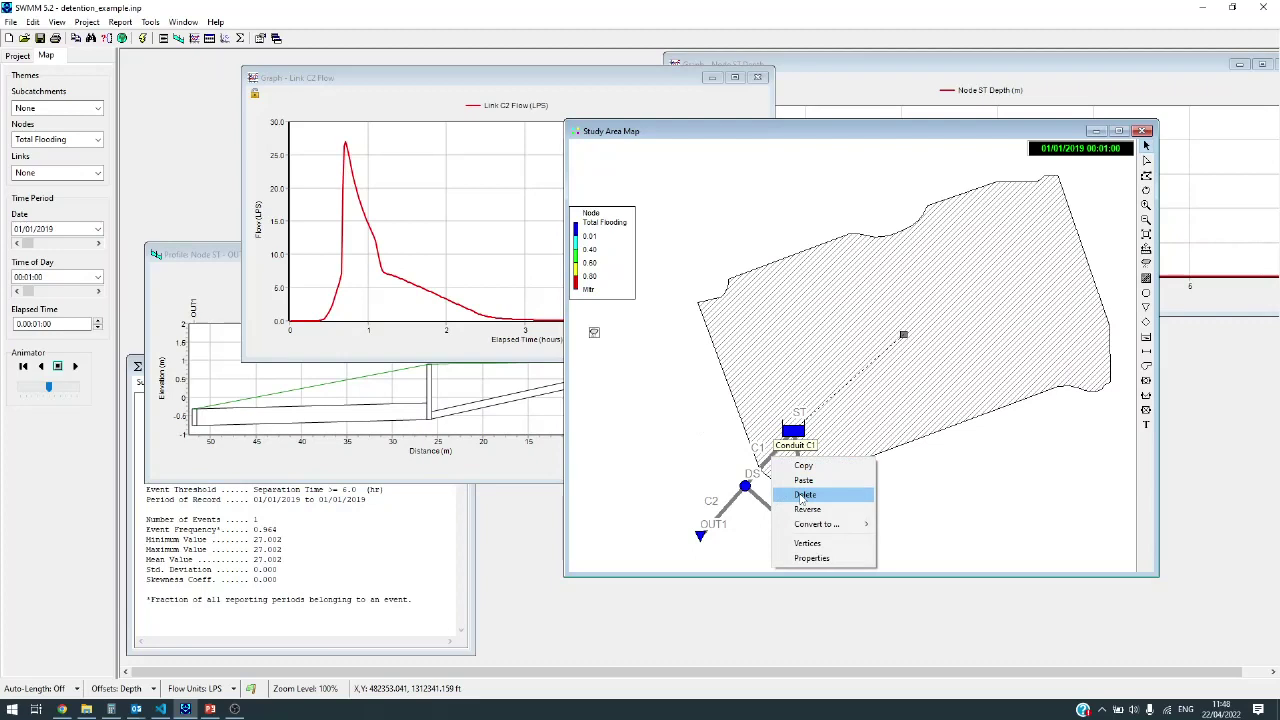
left_click(12, 22)
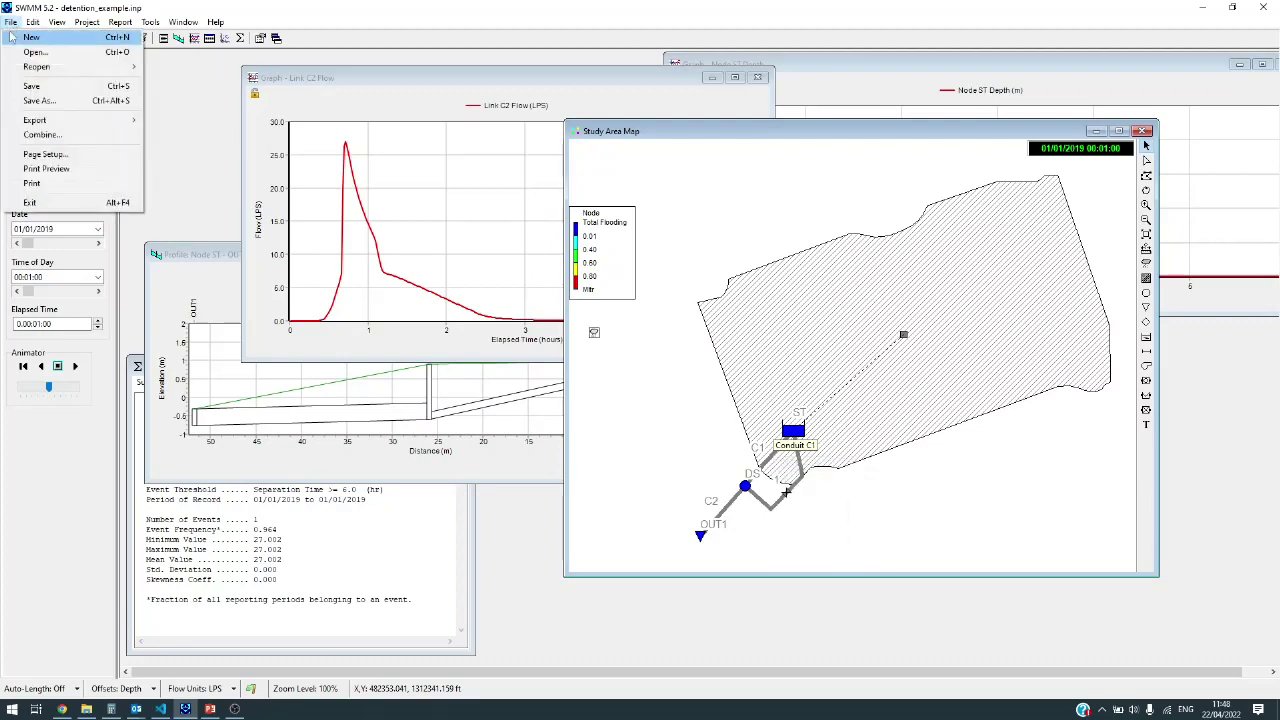
left_click(38, 101)
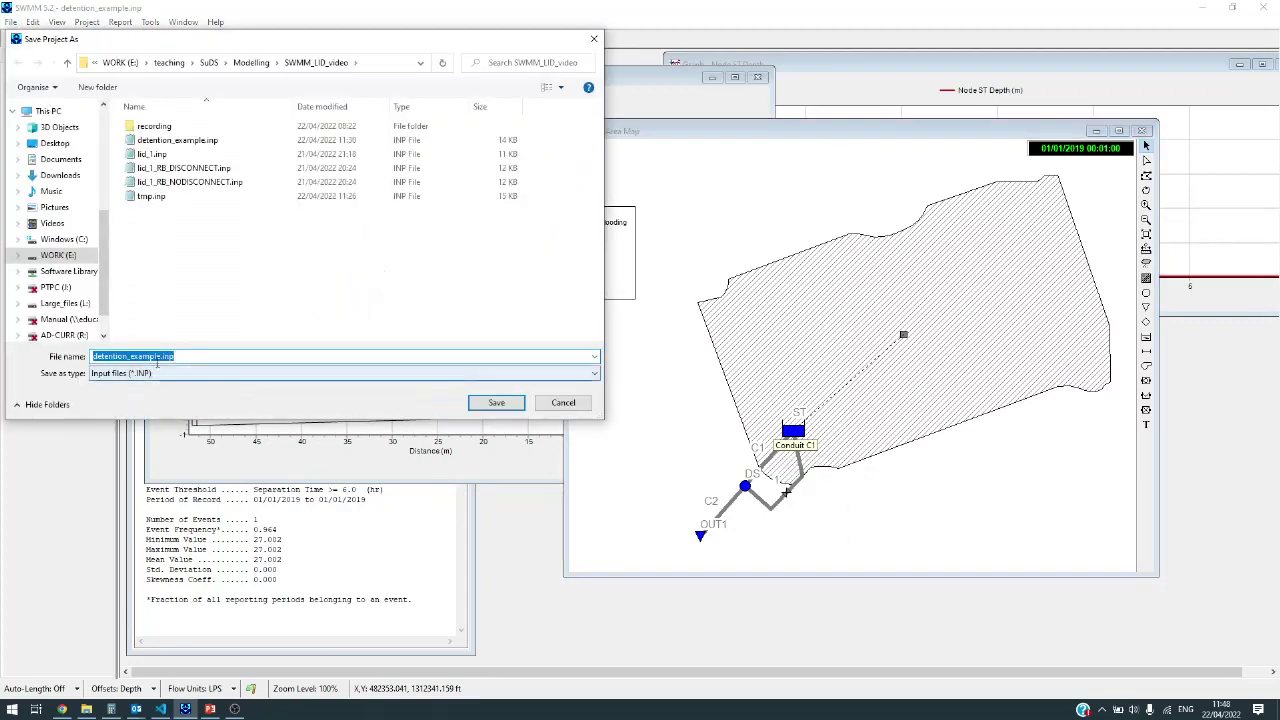
left_click(160, 356)
type("_solved")
key("Return")
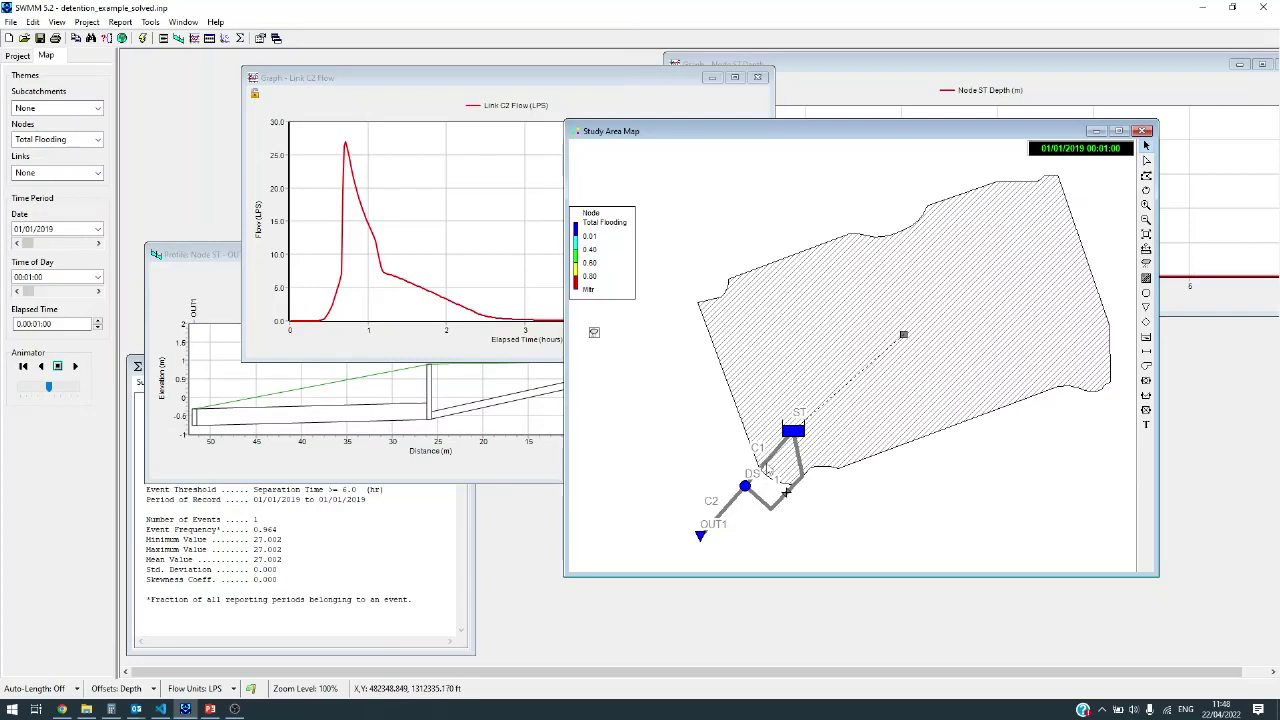
key("Delete")
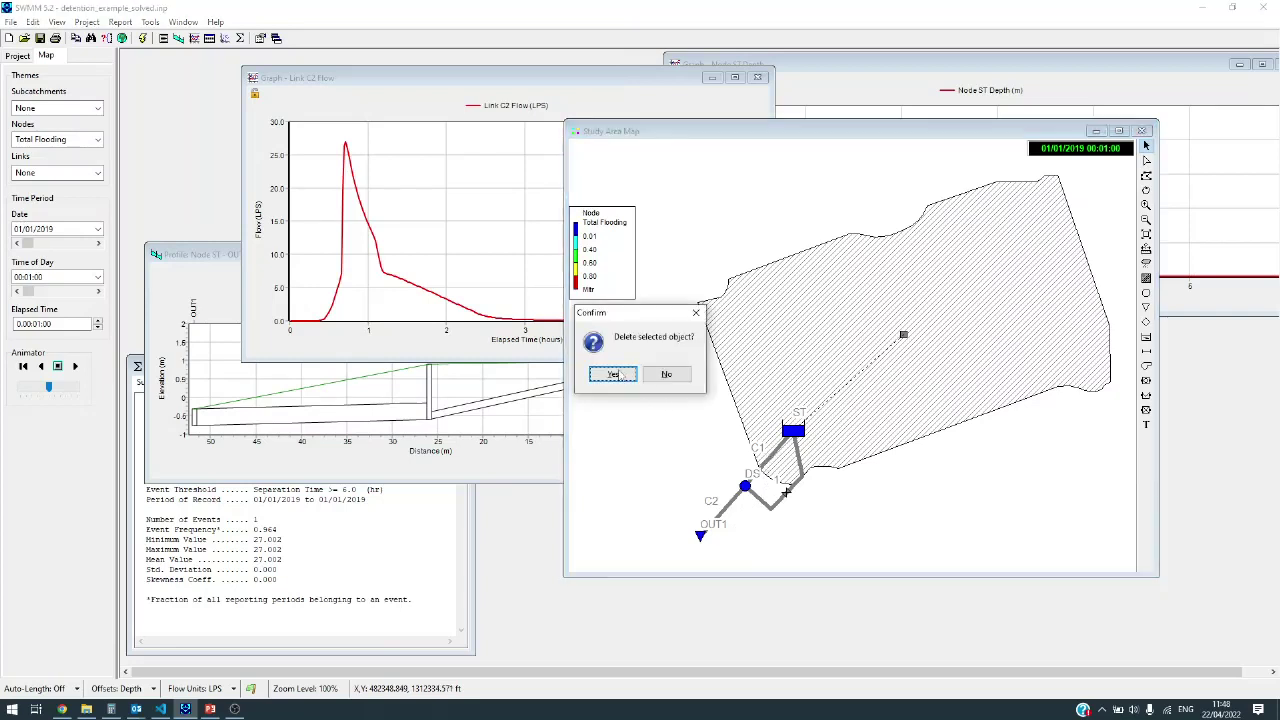
left_click(618, 372)
Step: Rerun the model without C1 and view C2 statistics, now peaking at 8.019 LPS
left_click(142, 38)
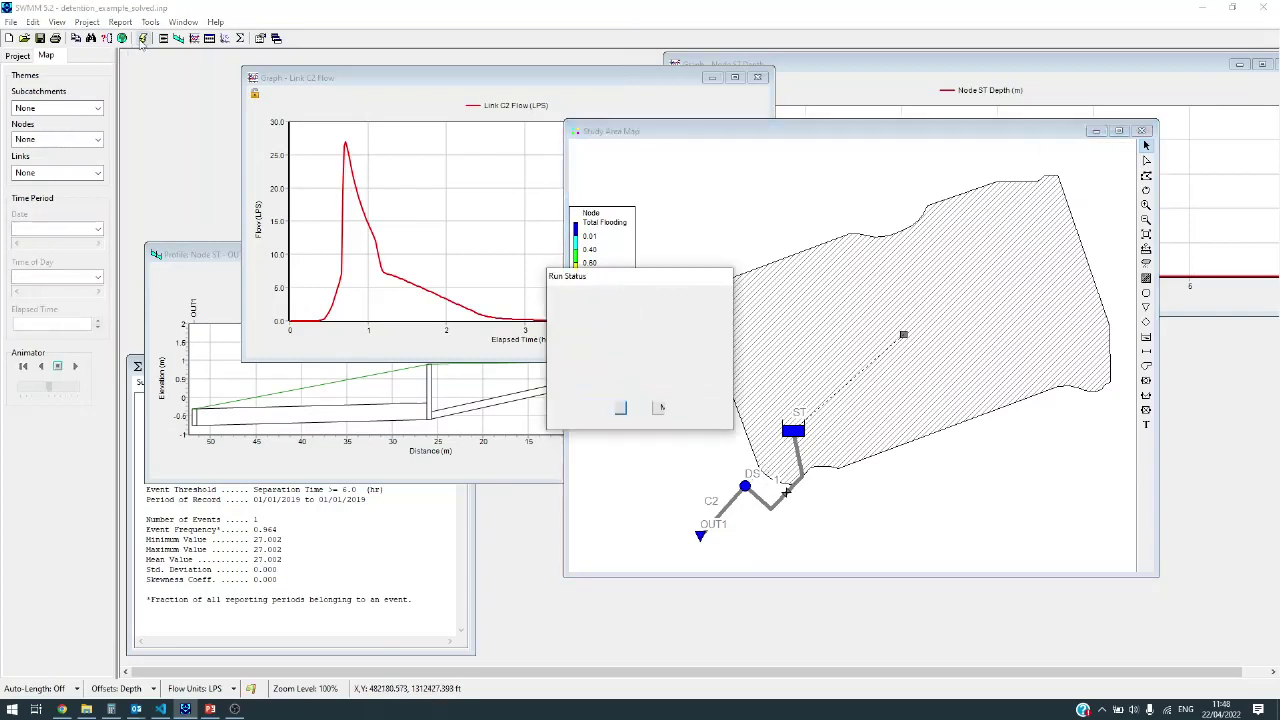
left_click(639, 411)
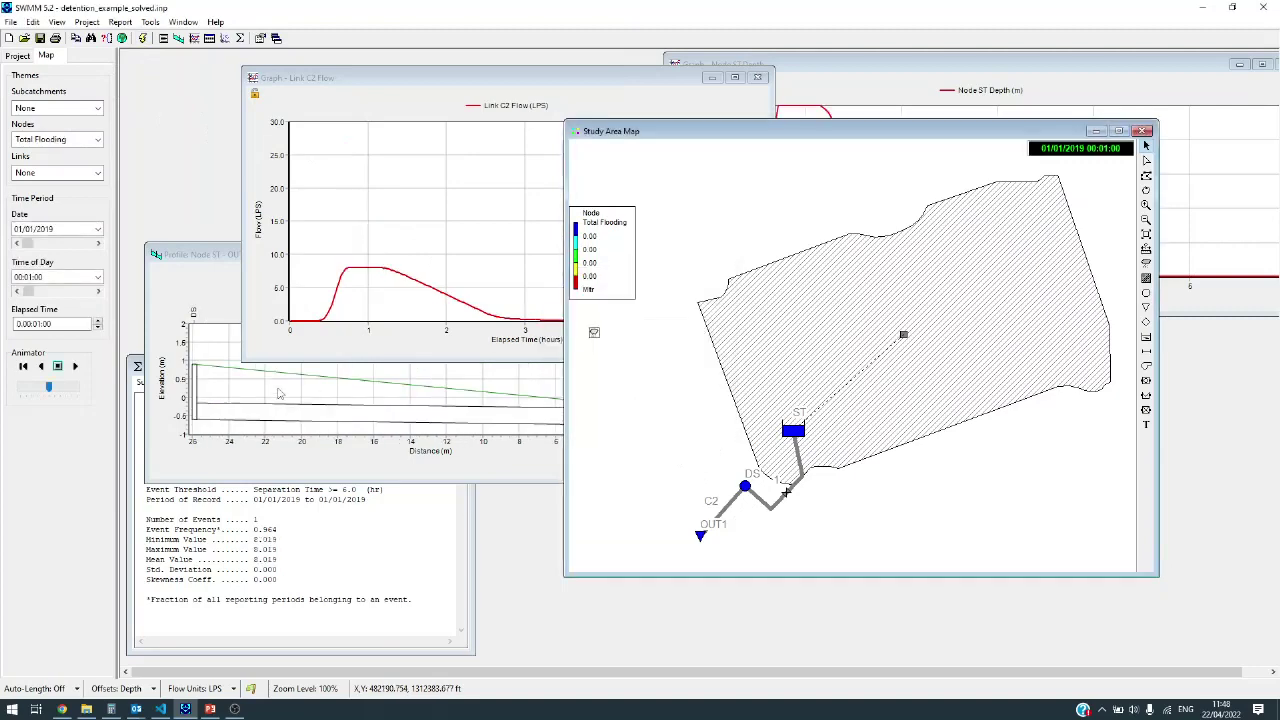
mouse_move(780, 131)
left_mouse_down()
mouse_move(745, 209)
mouse_move(1046, 157)
mouse_move(780, 153)
left_mouse_up()
left_click(414, 514)
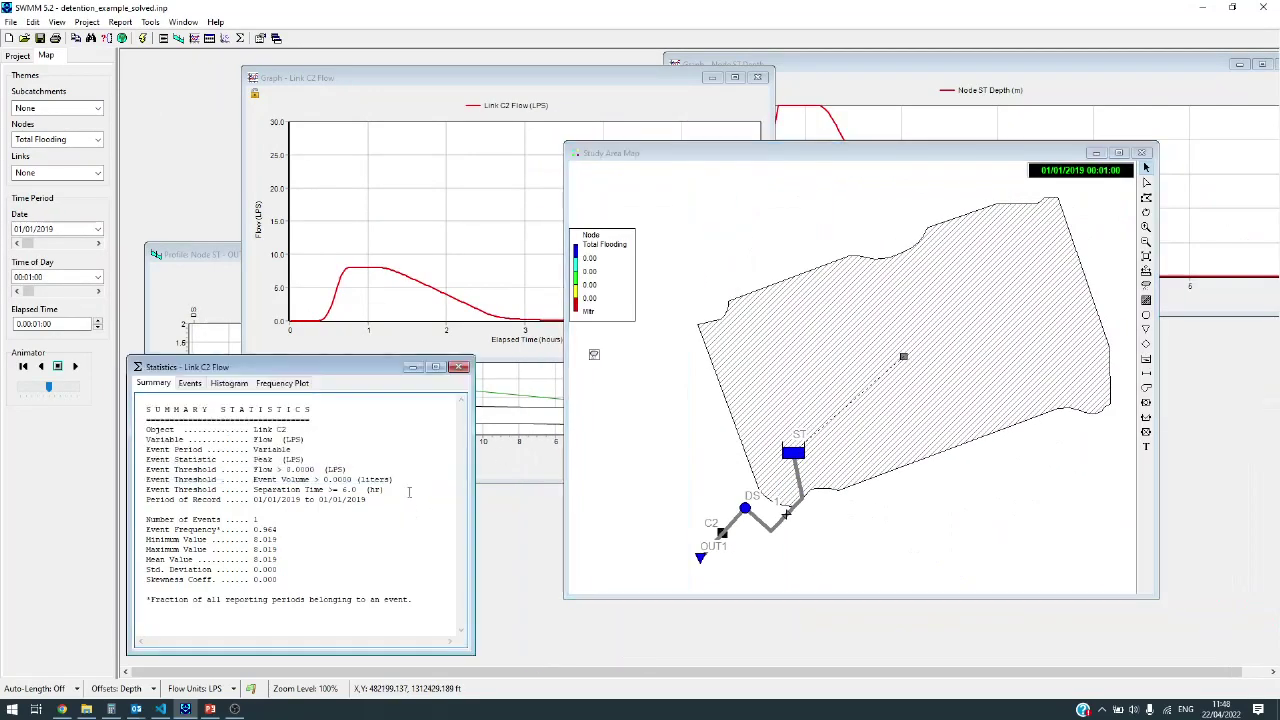
Step: Check the status report's Flooding Loss line for storage ST, then select node ST
left_click(120, 22)
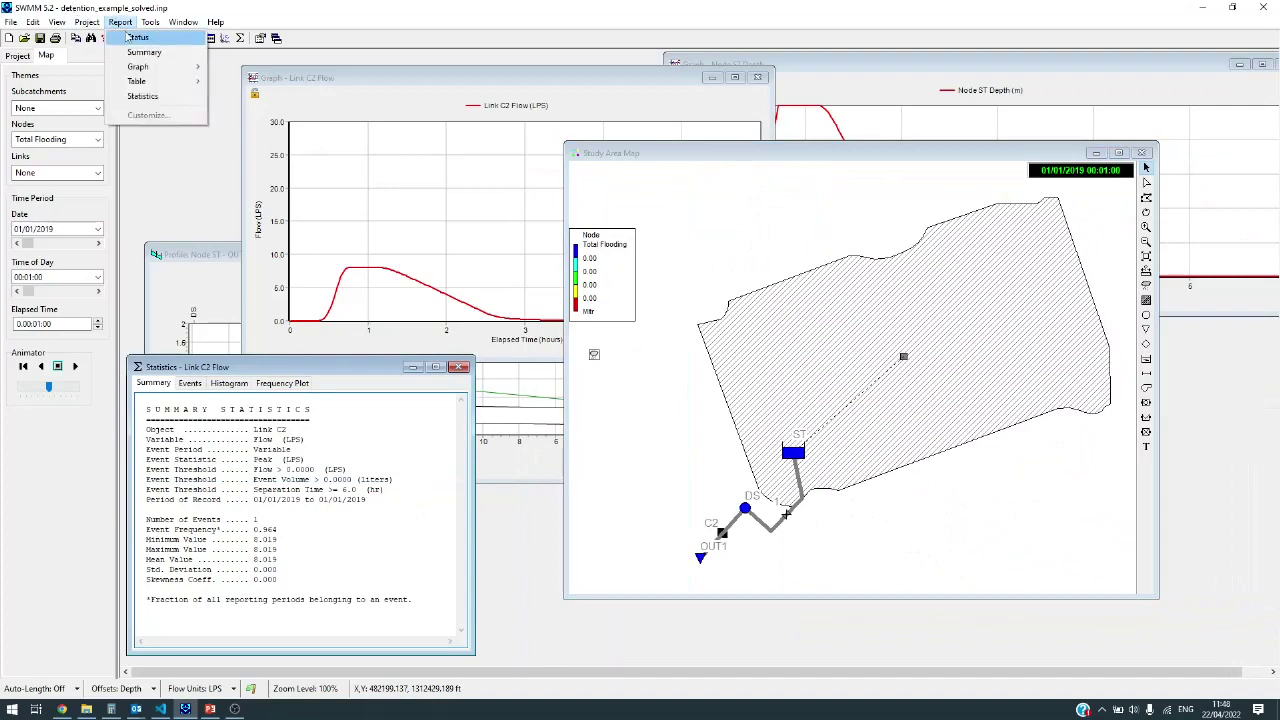
left_click(135, 44)
scroll(363, 390, "down", 5)
scroll(363, 390, "down", 15)
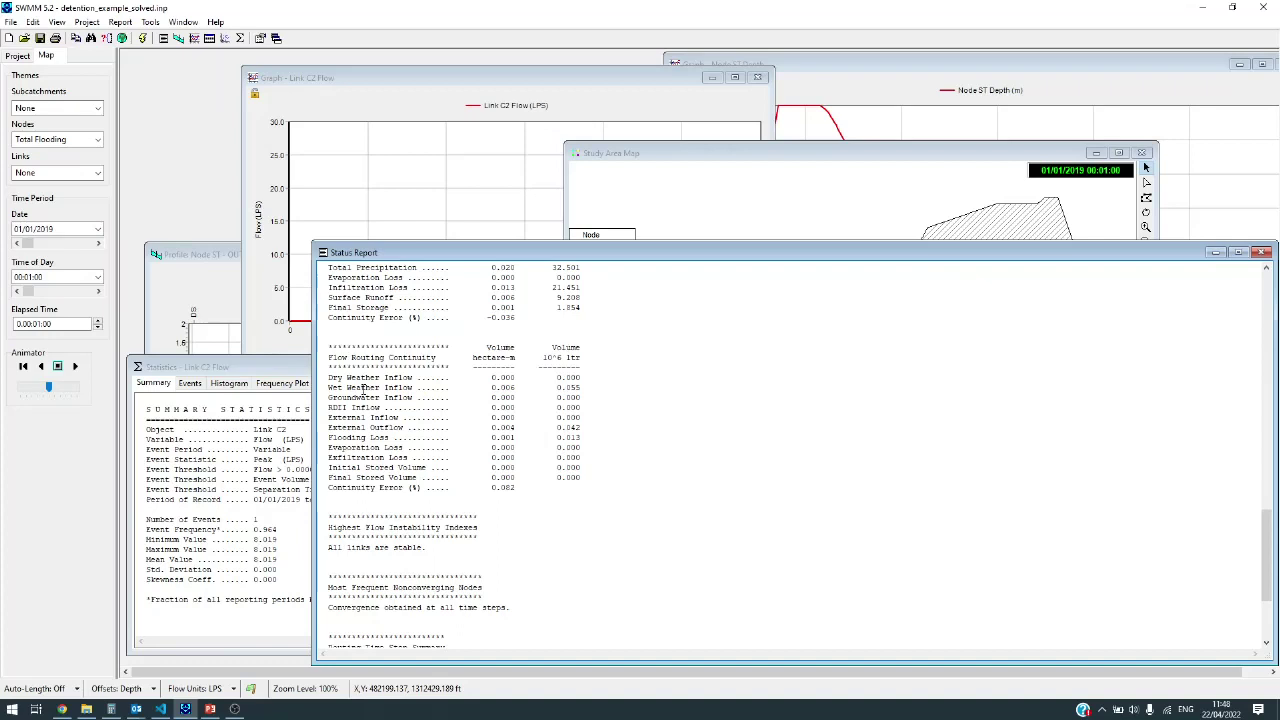
left_click_drag(331, 437, 599, 438)
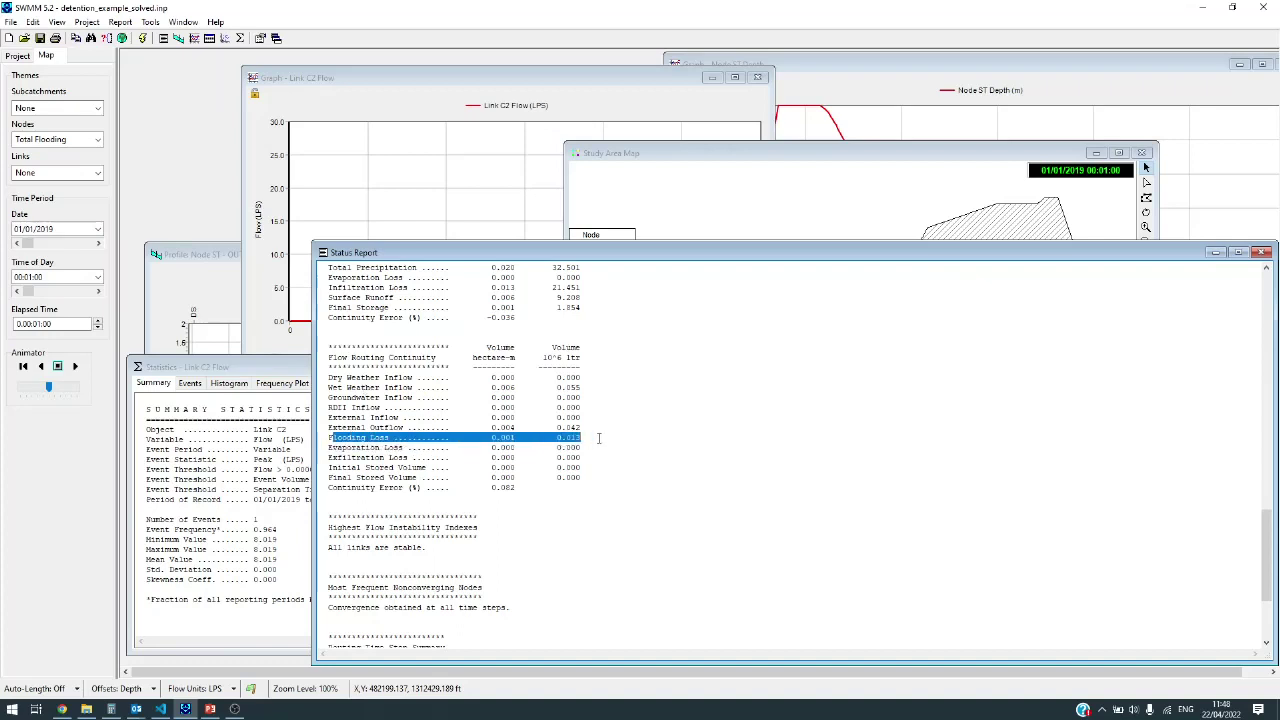
left_click(1263, 252)
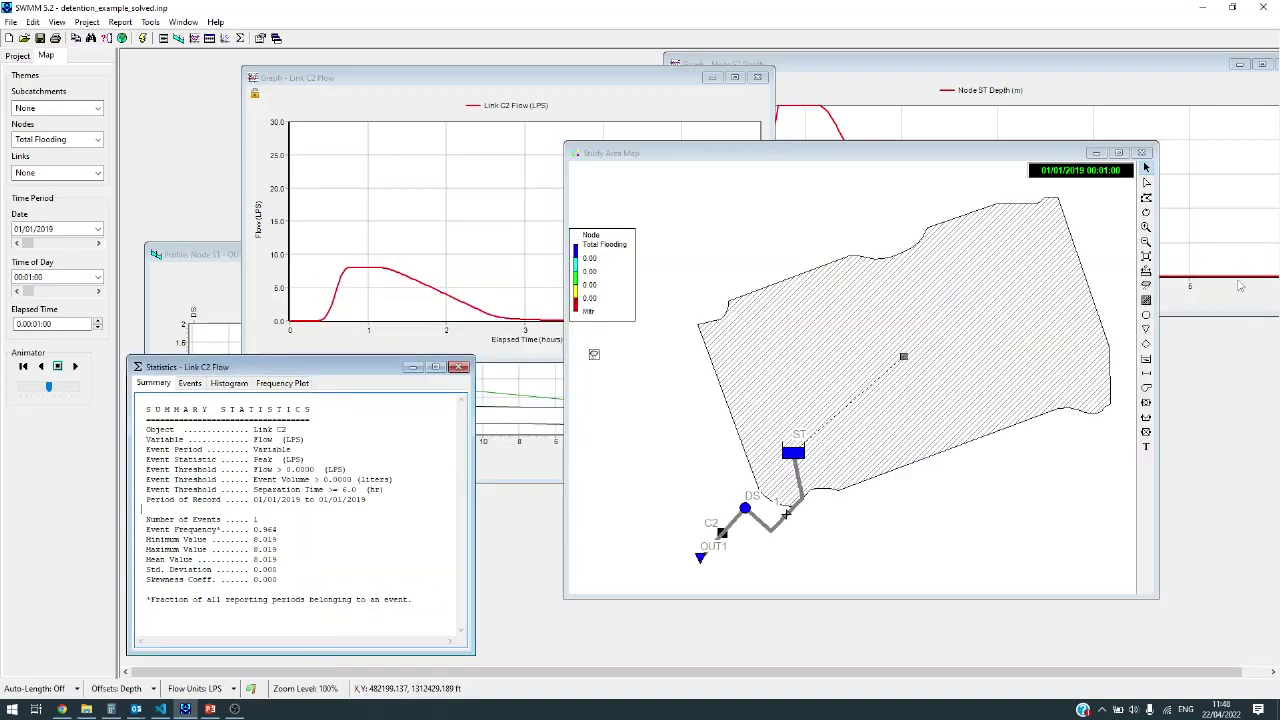
left_click(793, 453)
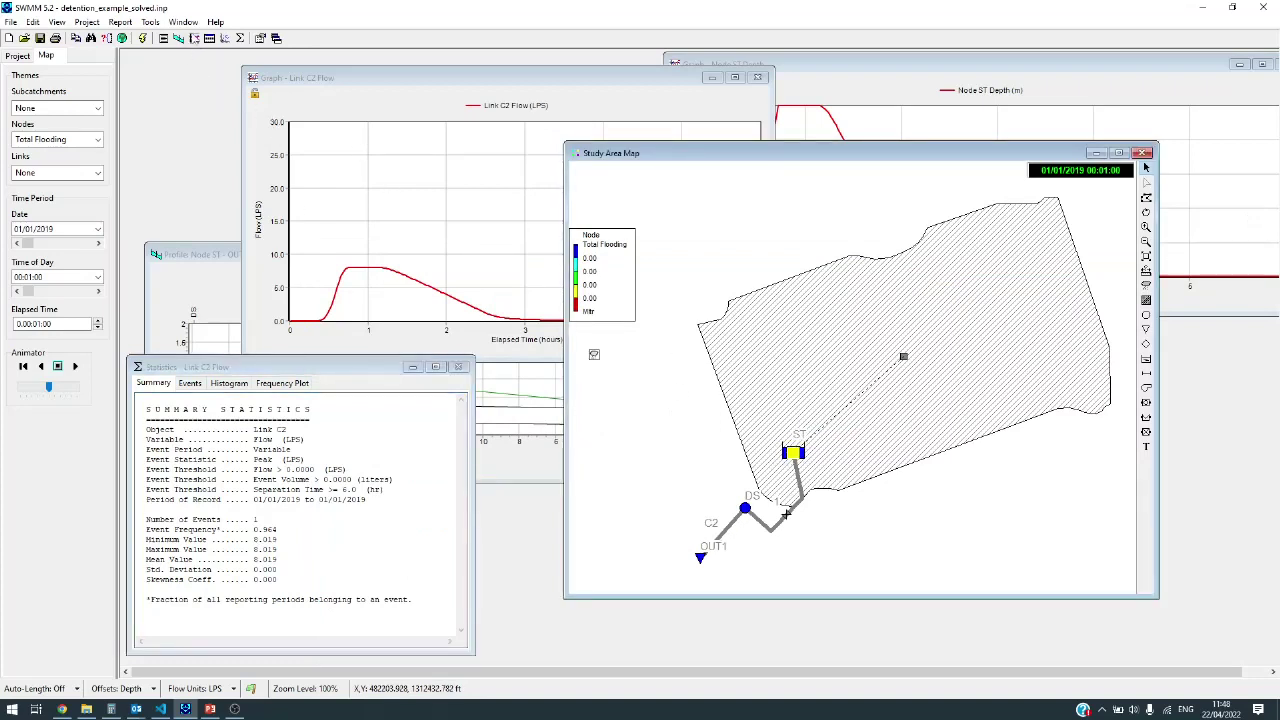
Step: Plot node ST's depth and flooding together, then close that chart and the C2 statistics
left_click(195, 39)
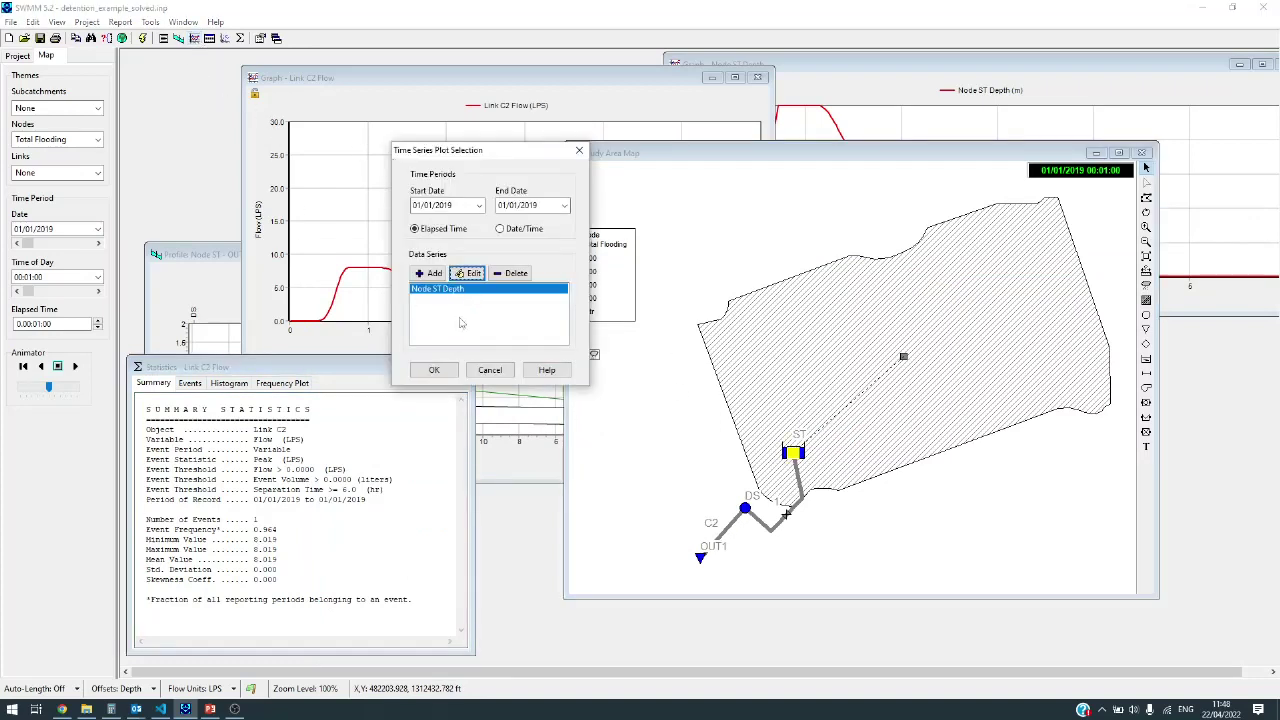
double_click(436, 288)
left_click(520, 277)
left_click(497, 358)
left_click(434, 370)
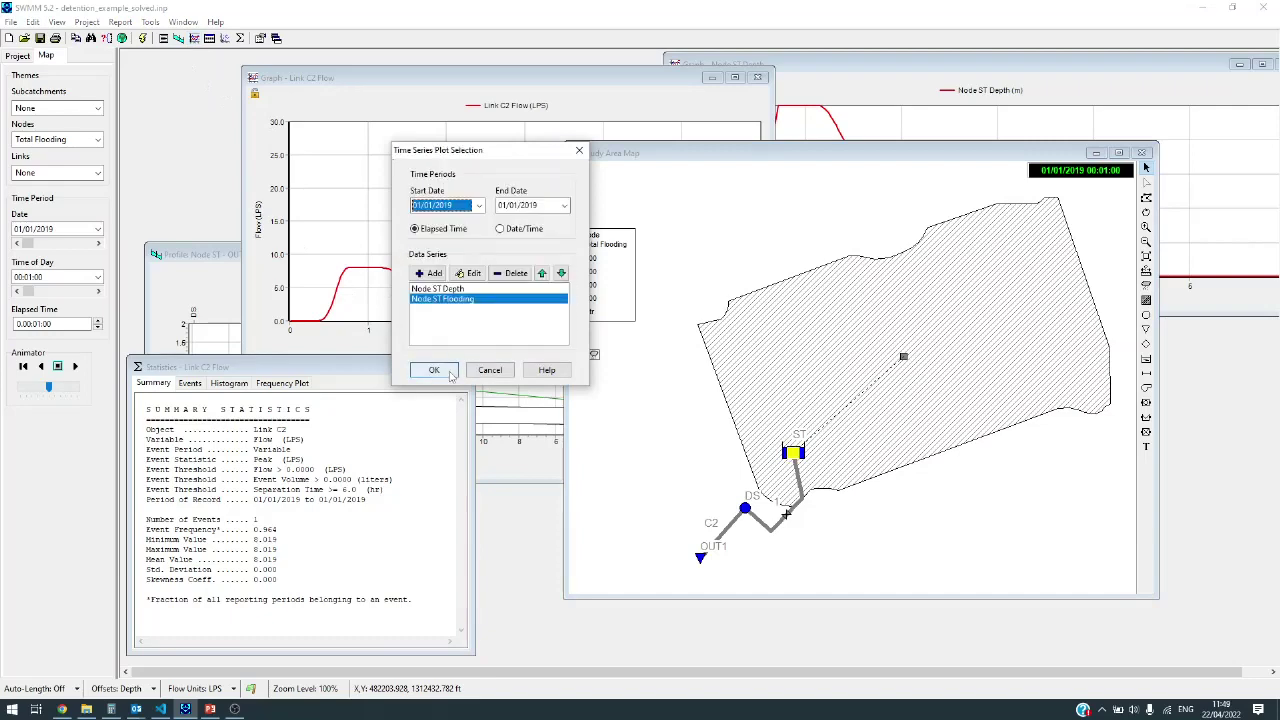
left_click(449, 370)
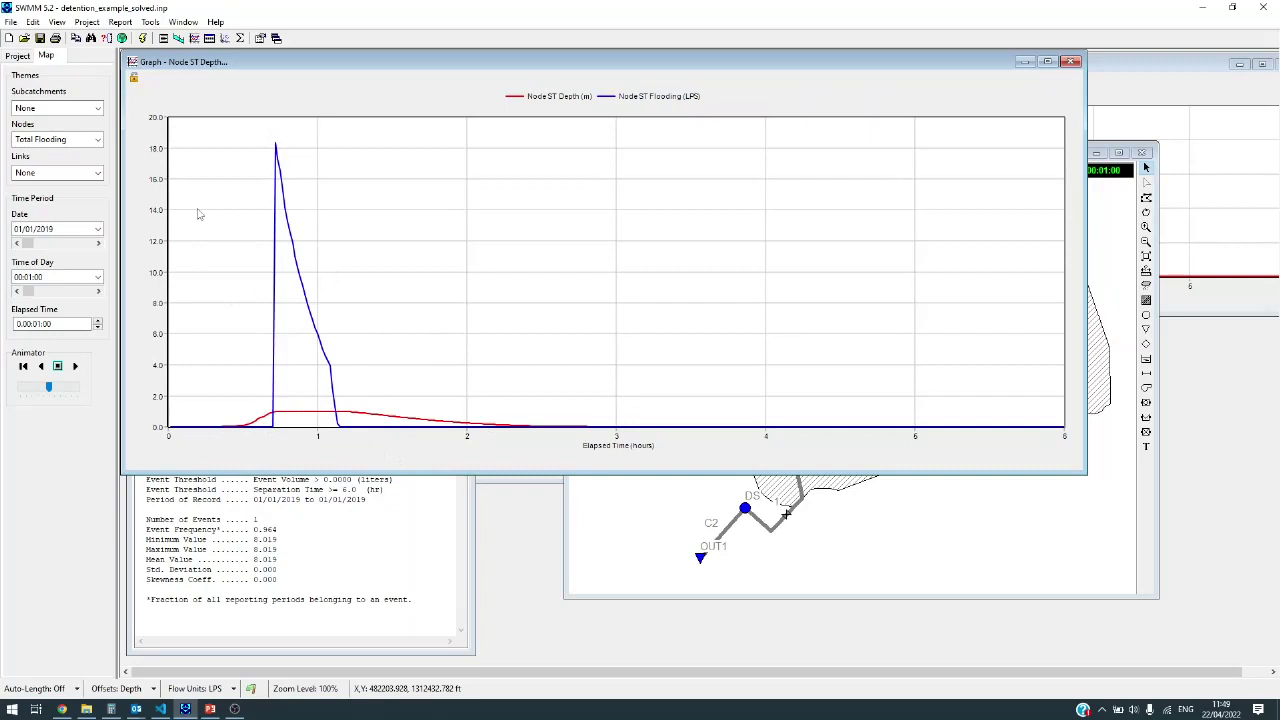
left_click(1071, 61)
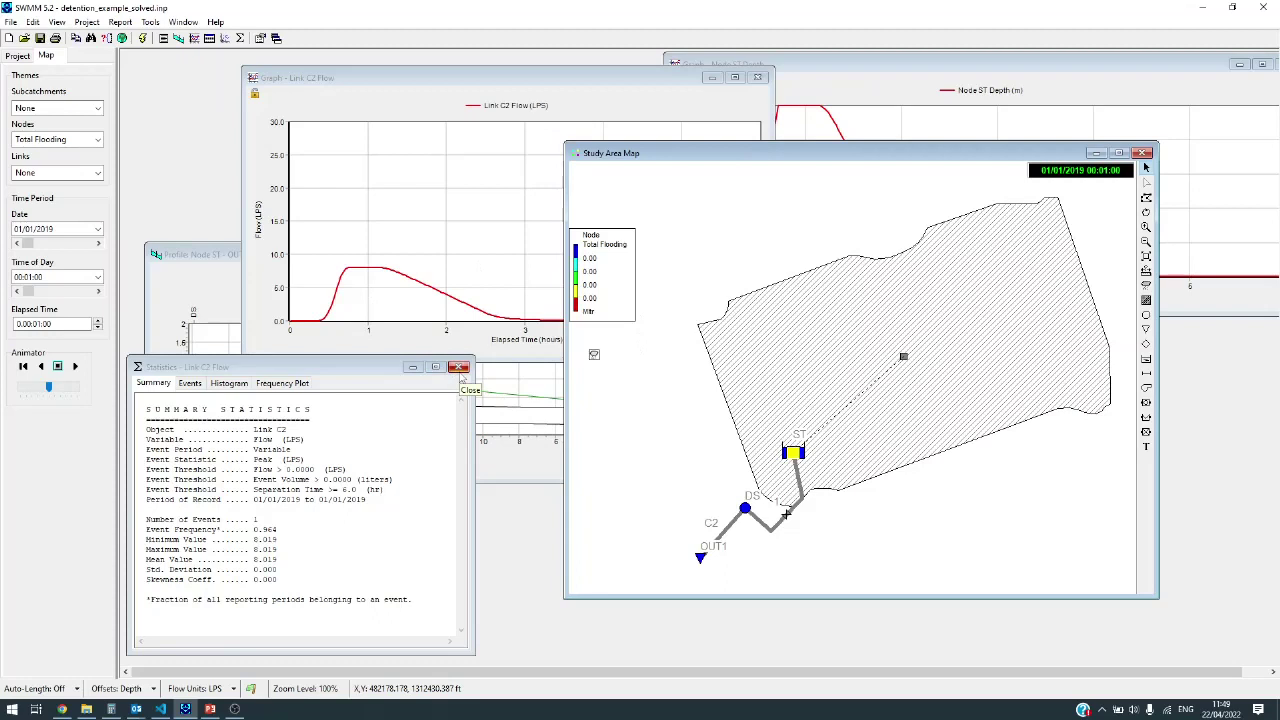
left_click(460, 368)
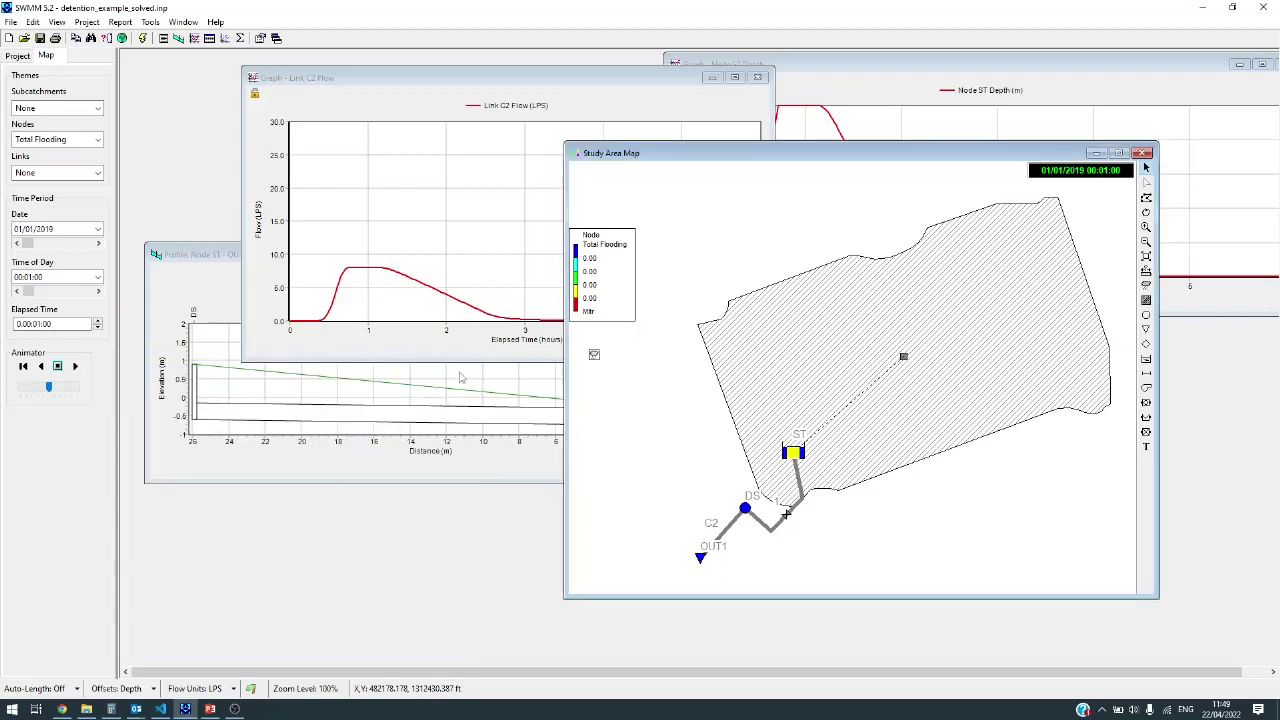